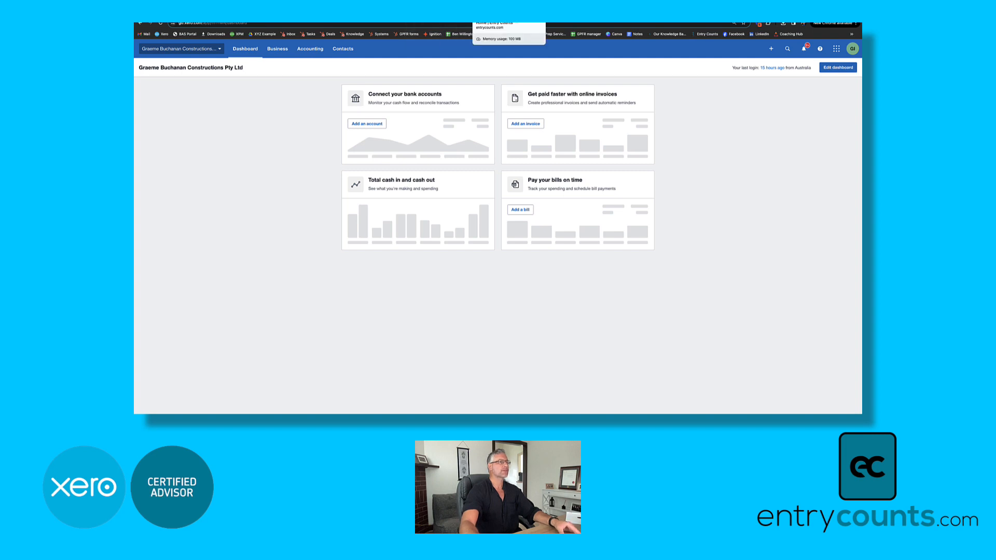
- Open the Entry Counts knowledge base and list all download guides, worksheets and checklists under Systems, Checklists & Templates
left_click(492, 15)
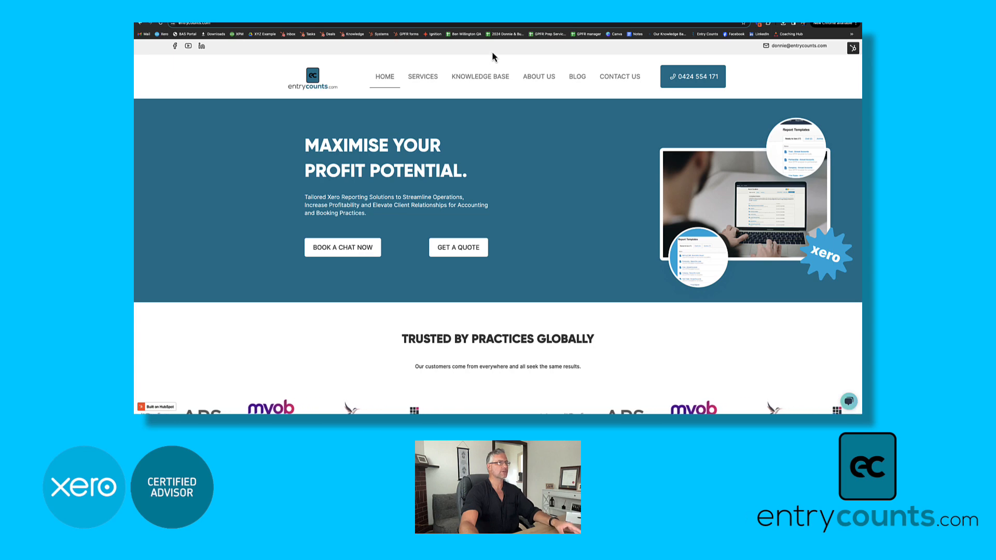
left_click(473, 81)
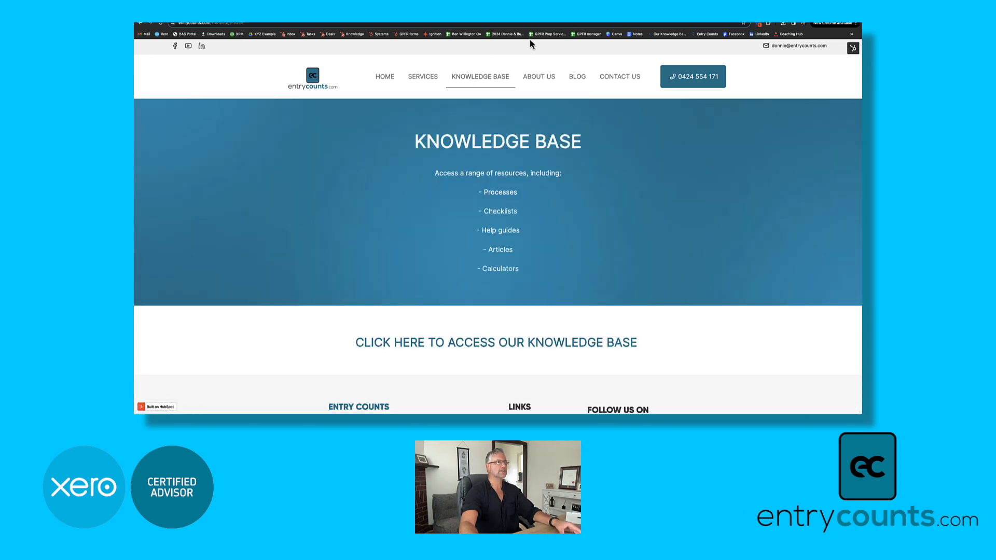
left_click(566, 16)
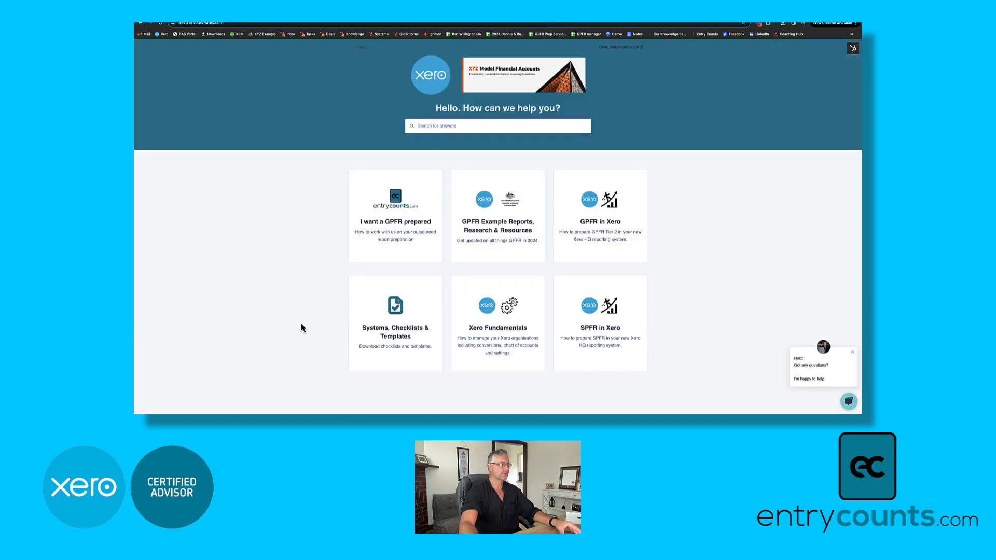
left_click(402, 332)
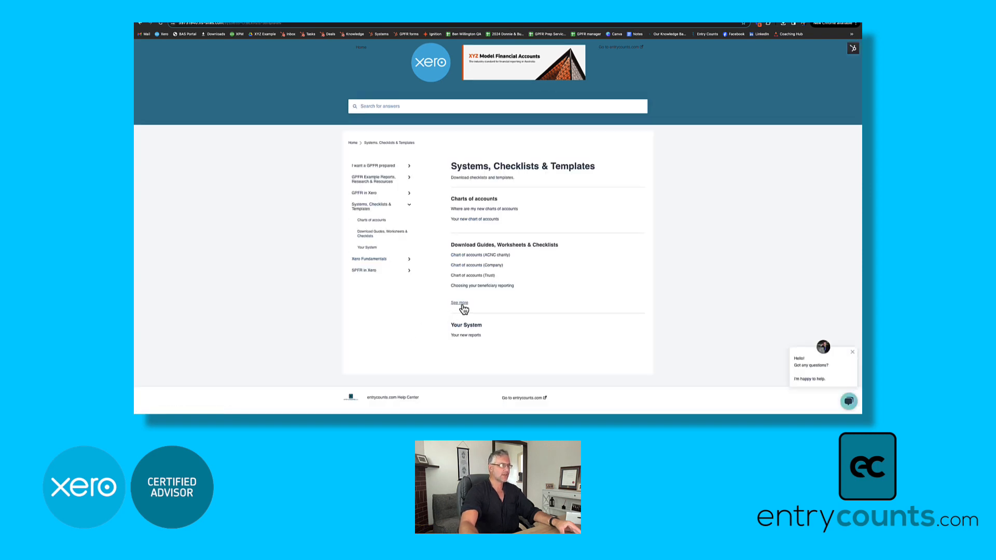
left_click(460, 303)
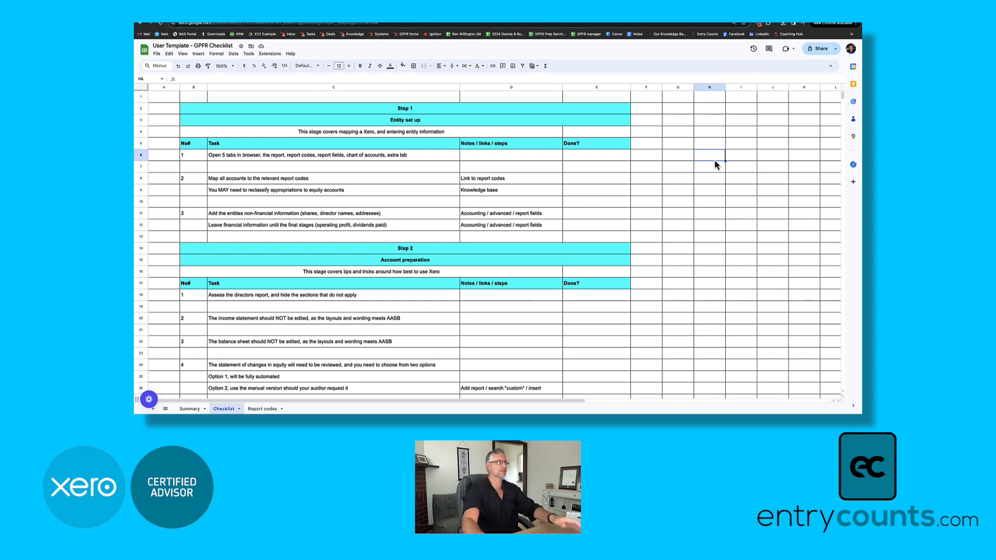
- Review the GPFR Checklist's three stages: Entity set up, Account preparation and Prepare GPFR
left_click(418, 112)
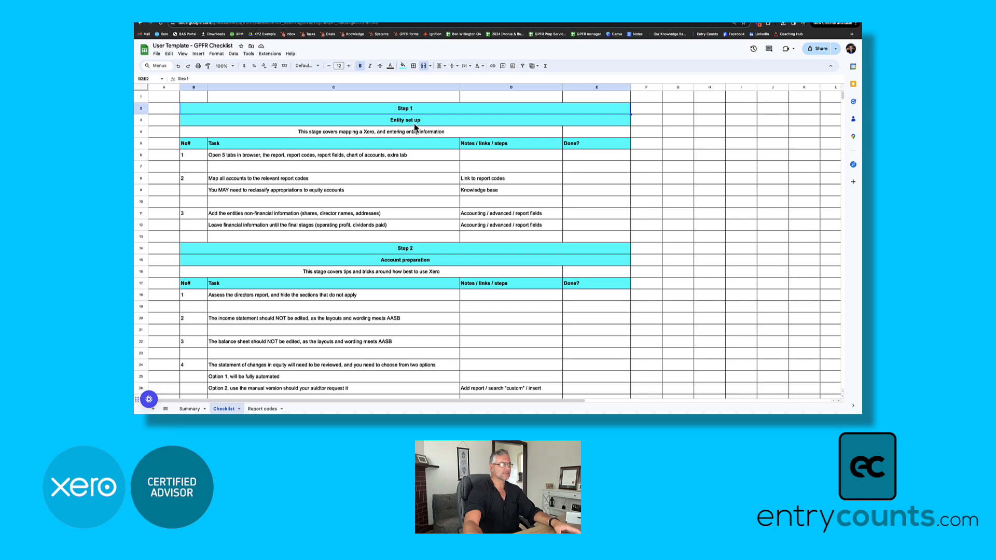
left_click(430, 251)
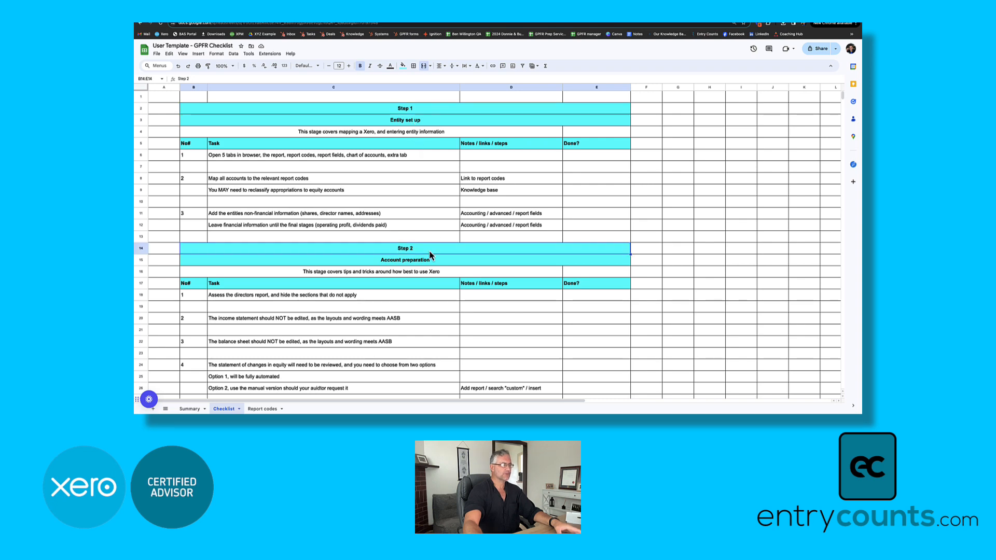
scroll(428, 253, "down", 3)
scroll(428, 250, "down", 6)
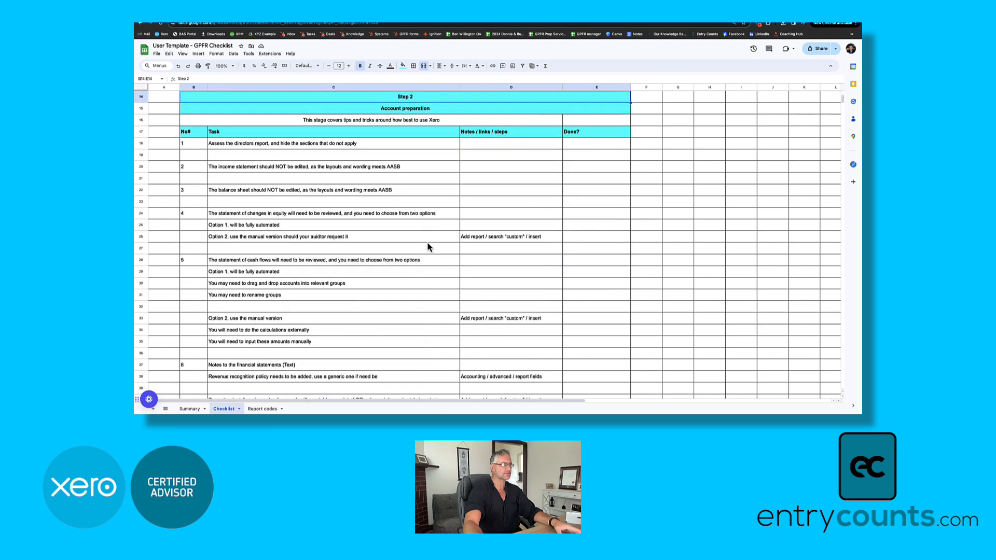
scroll(428, 247, "down", 1)
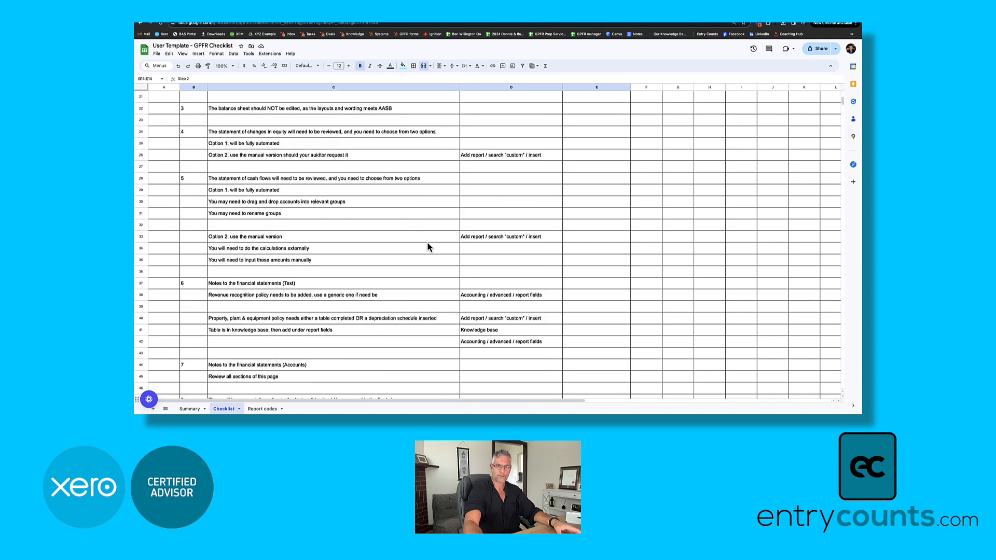
scroll(428, 247, "down", 6)
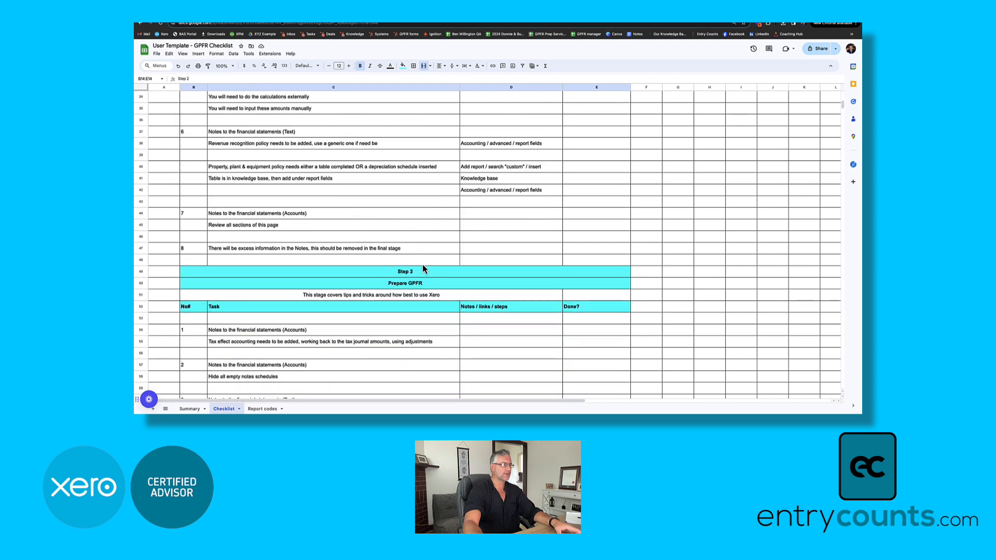
left_click(416, 274)
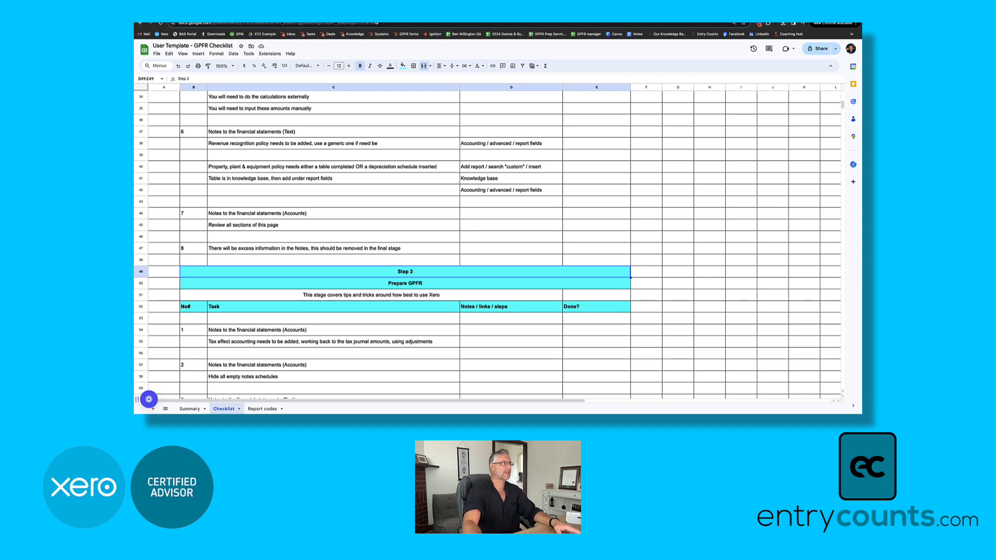
- Switch to the company's Xero organisation and open its adviser reports
left_click(271, 13)
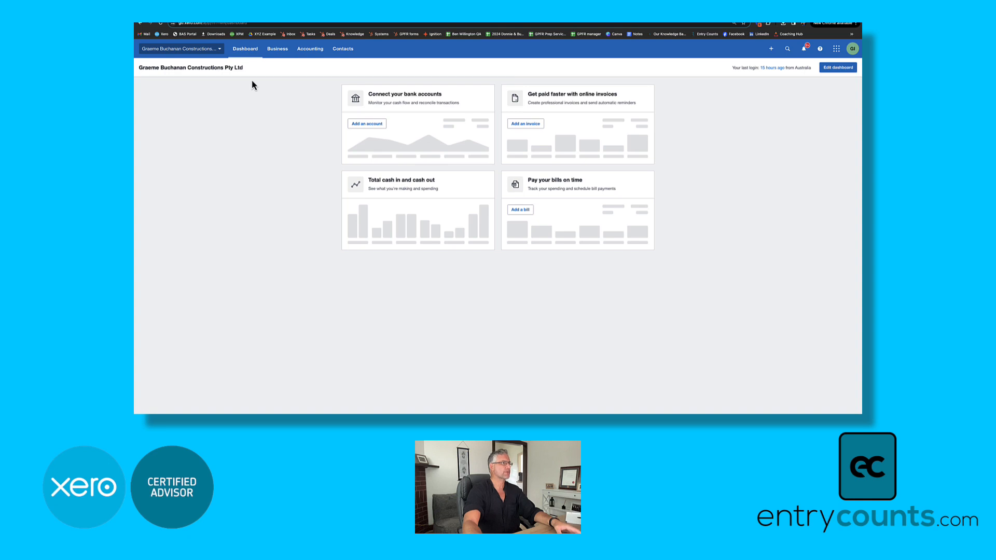
left_click(310, 48)
left_click(304, 84)
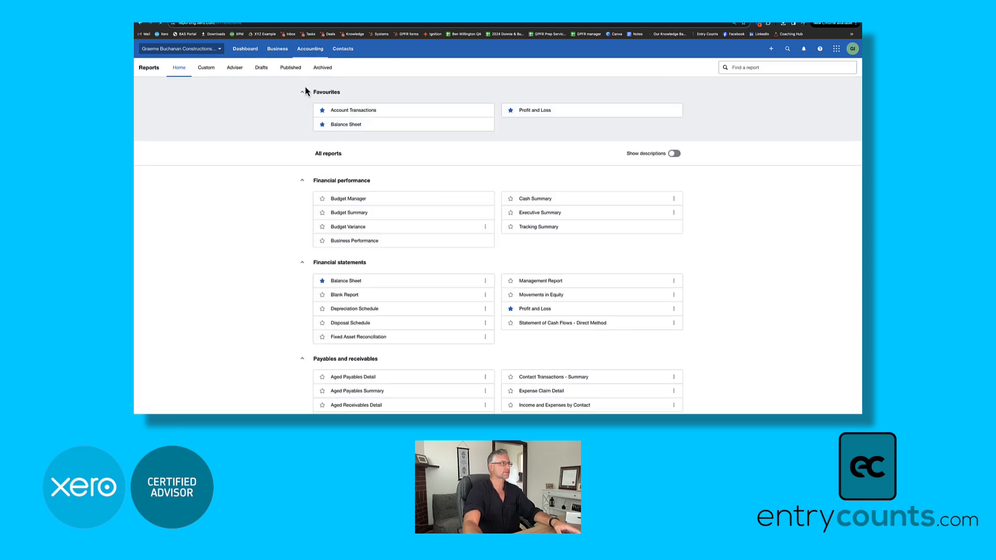
left_click(236, 71)
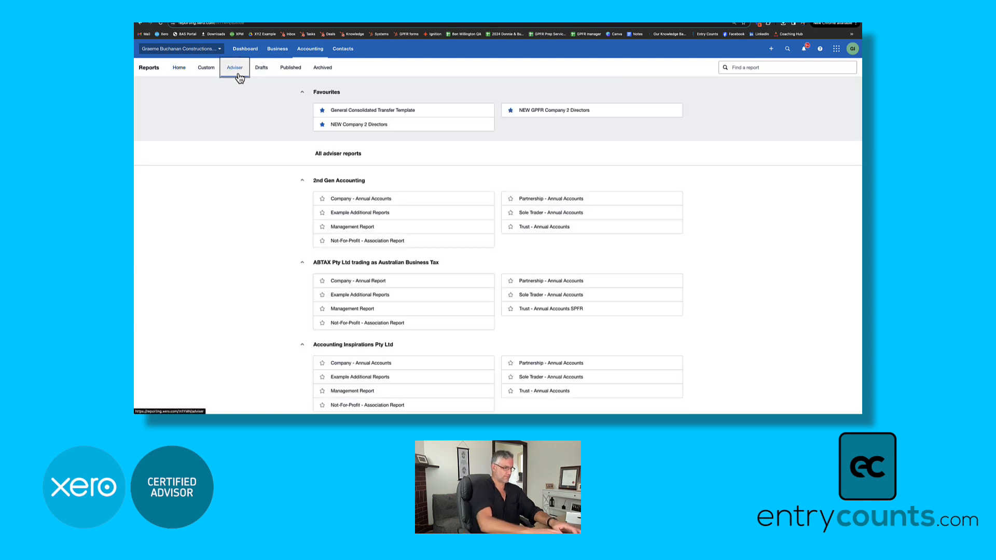
- Find the Entry Counts adviser reports, mark GPFR Company 2 Directors (2024) as a favourite and open it
key("ctrl+f")
type("entry c")
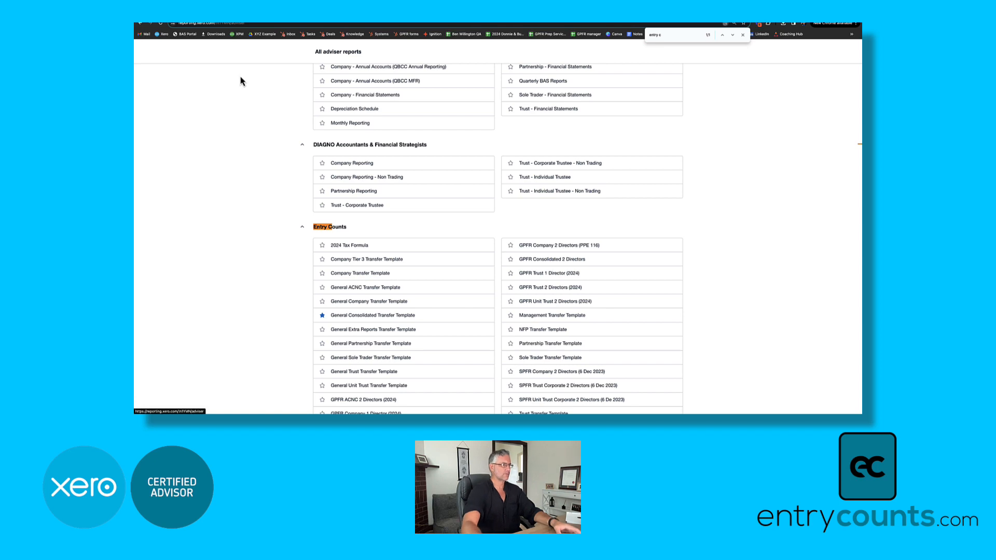
scroll(260, 129, "down", 5)
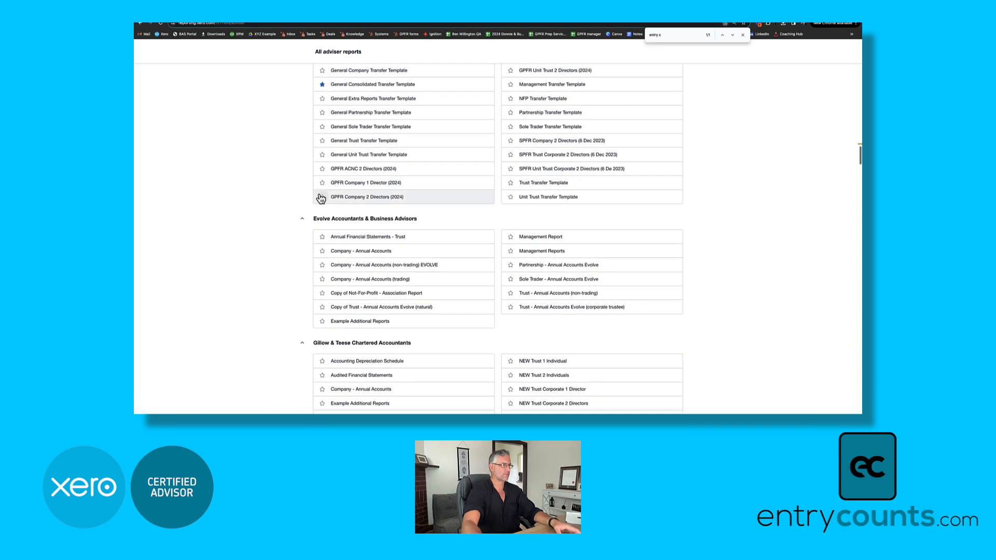
left_click(322, 197)
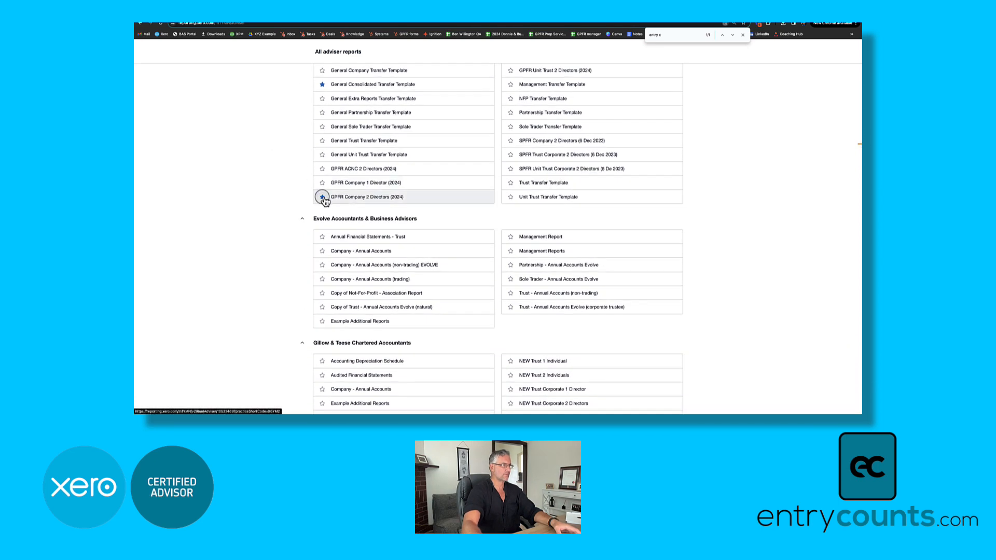
left_click(376, 203)
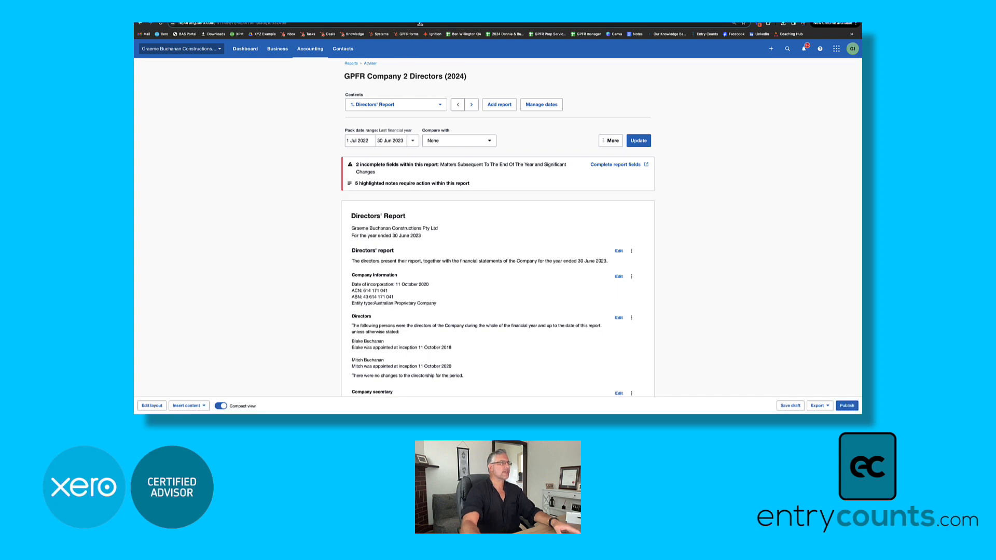
- Open the organisation's Report Fields from the advanced accounting settings, keeping the GPFR report open in its own browser tab
left_click(384, 14)
left_click(313, 49)
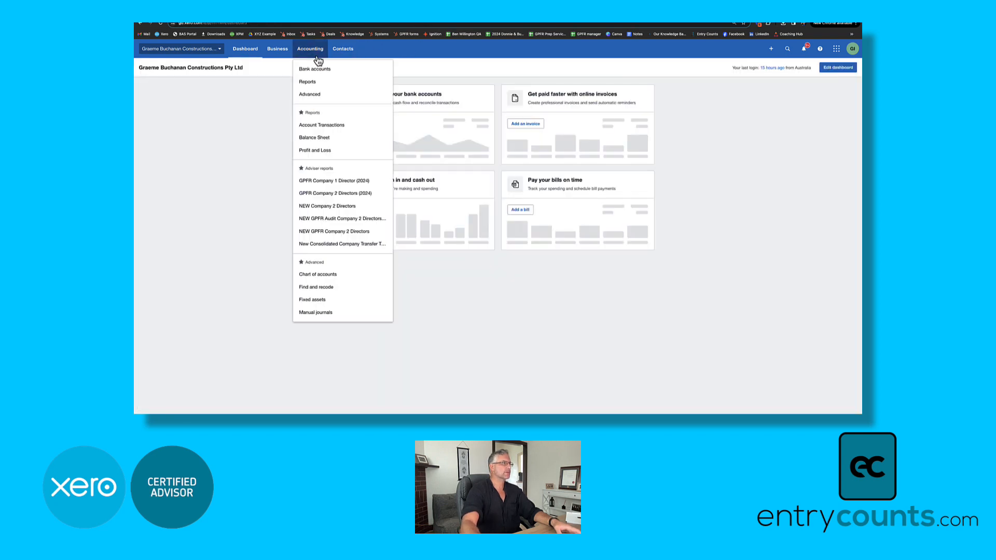
left_click(316, 95)
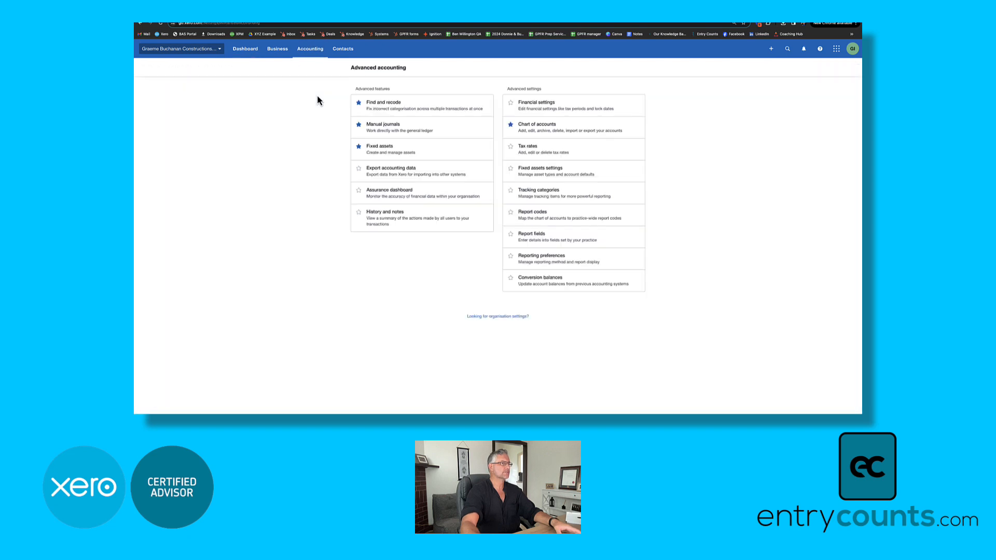
left_click(555, 239)
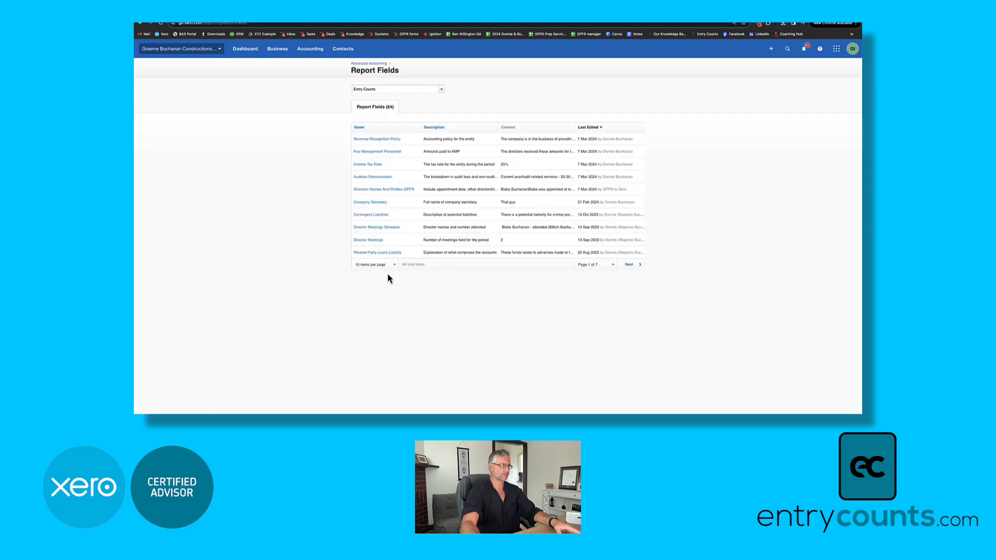
- Show more report fields per page and sort them by name in ascending order
left_click(389, 266)
left_click(382, 316)
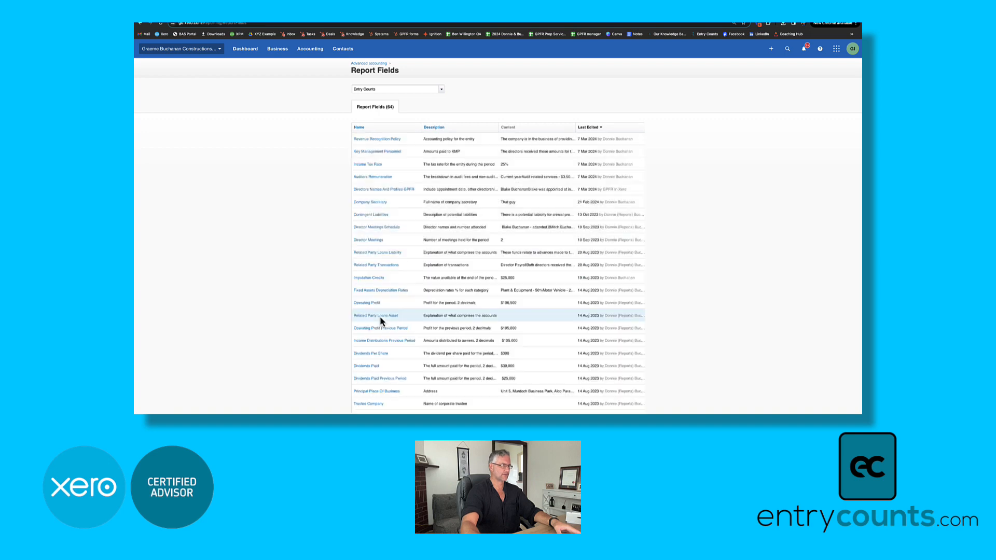
left_click(362, 128)
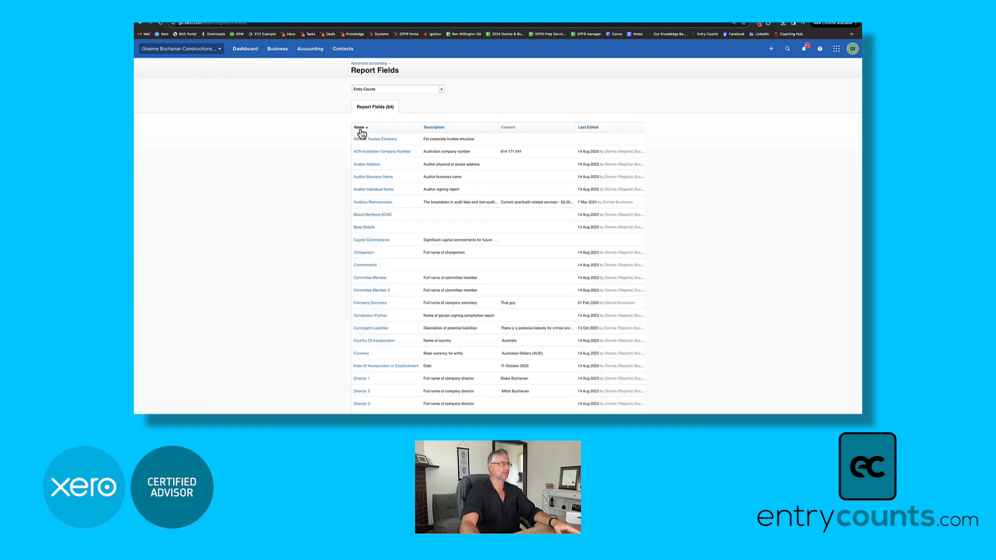
- Compare the Directors' Report text with the matching entries in the Entry Counts report fields
left_click(381, 16)
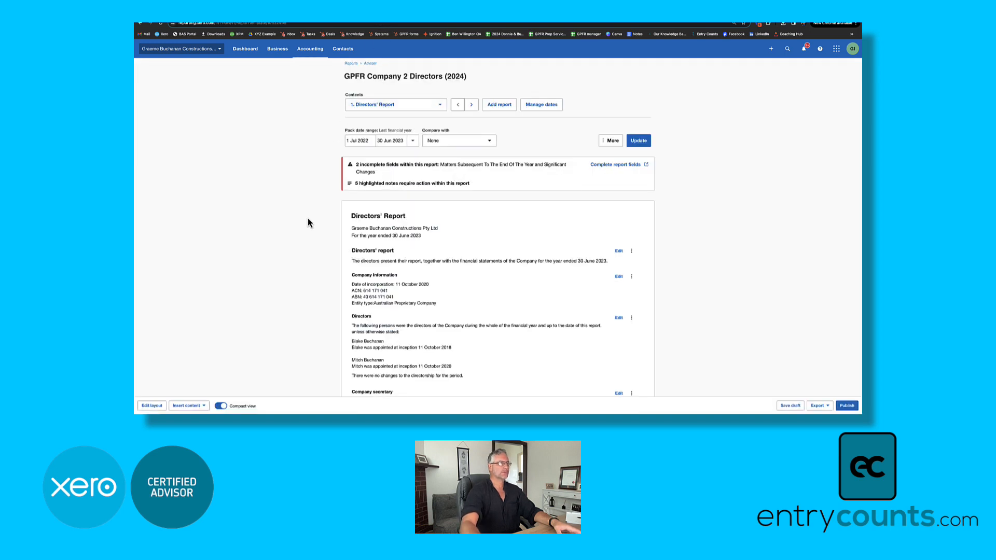
scroll(307, 223, "down", 3)
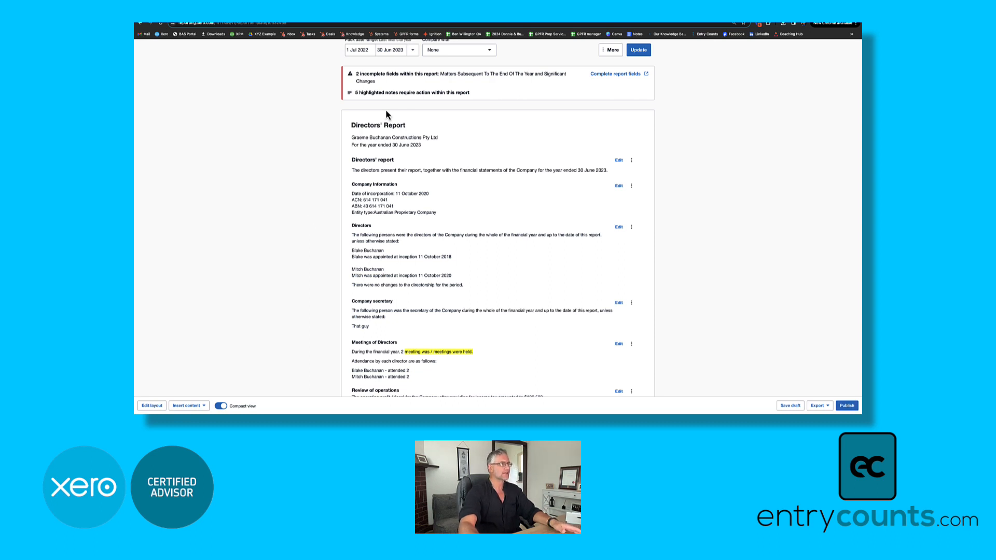
left_click(449, 20)
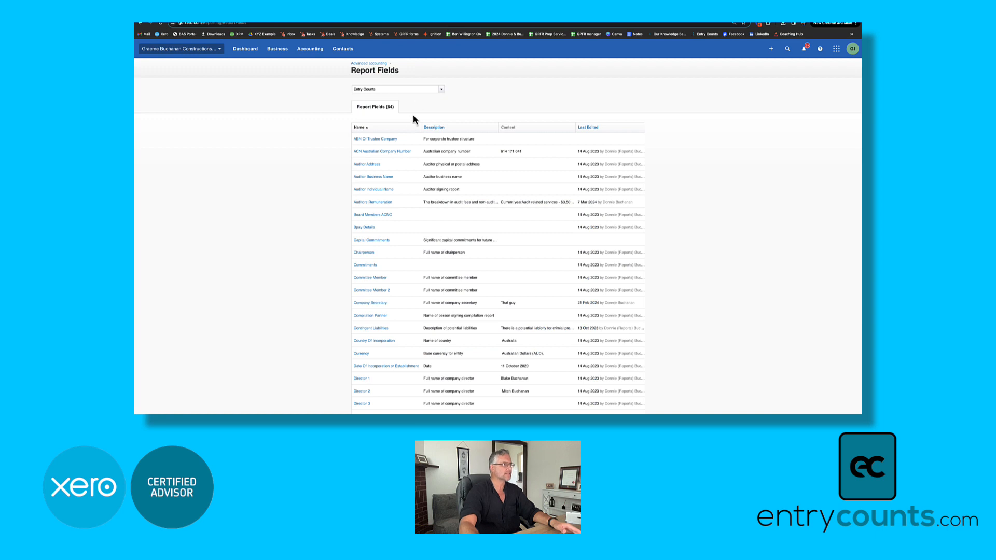
scroll(398, 152, "down", 2)
scroll(397, 151, "down", 5)
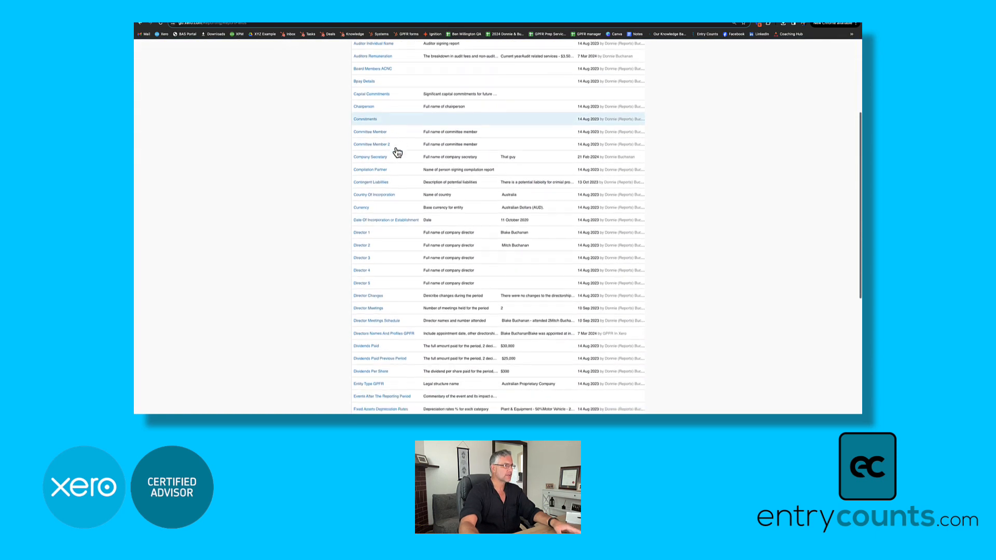
scroll(395, 183, "down", 1)
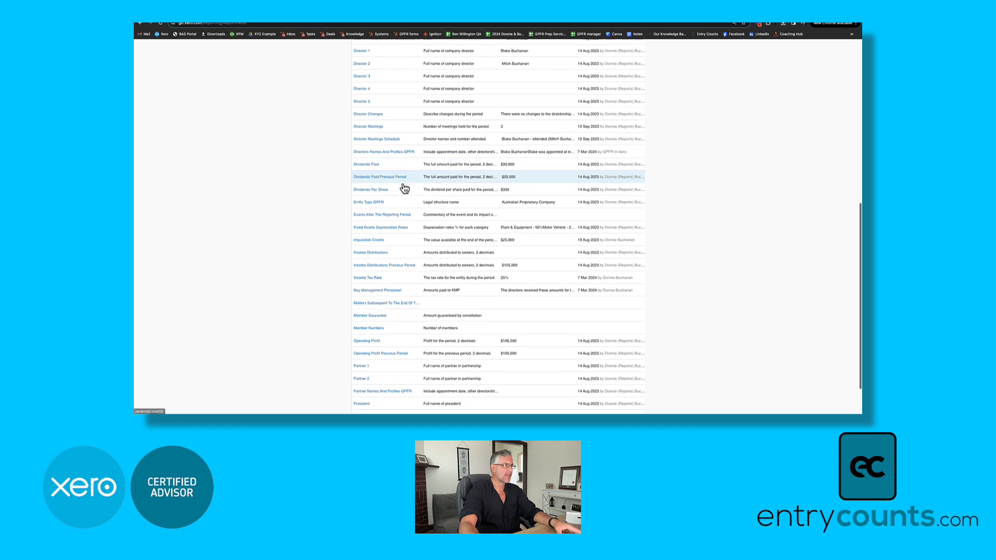
scroll(406, 188, "down", 2)
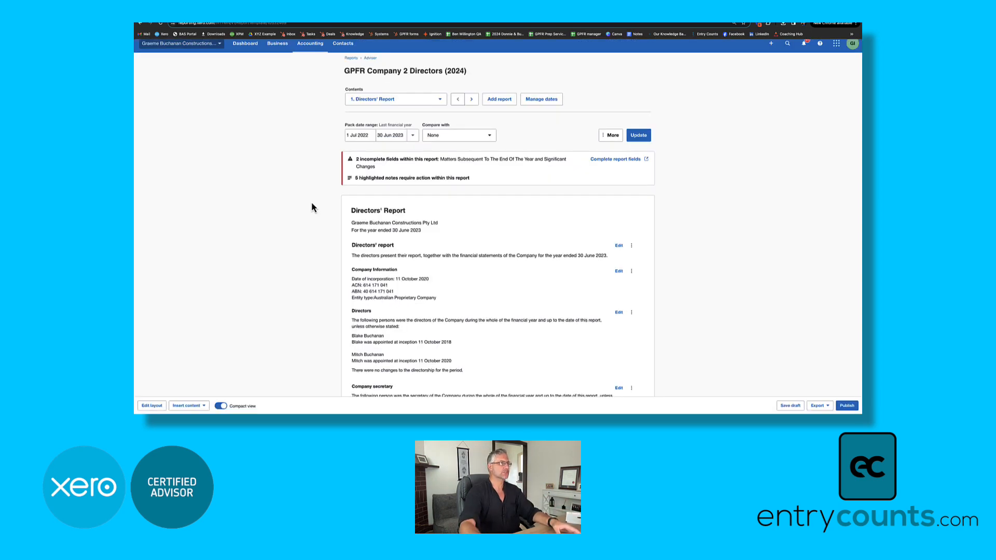
- Open the report code mapping for Retentions Held (CA) and browse the non-current asset codes
right_click(380, 15)
left_click(392, 50)
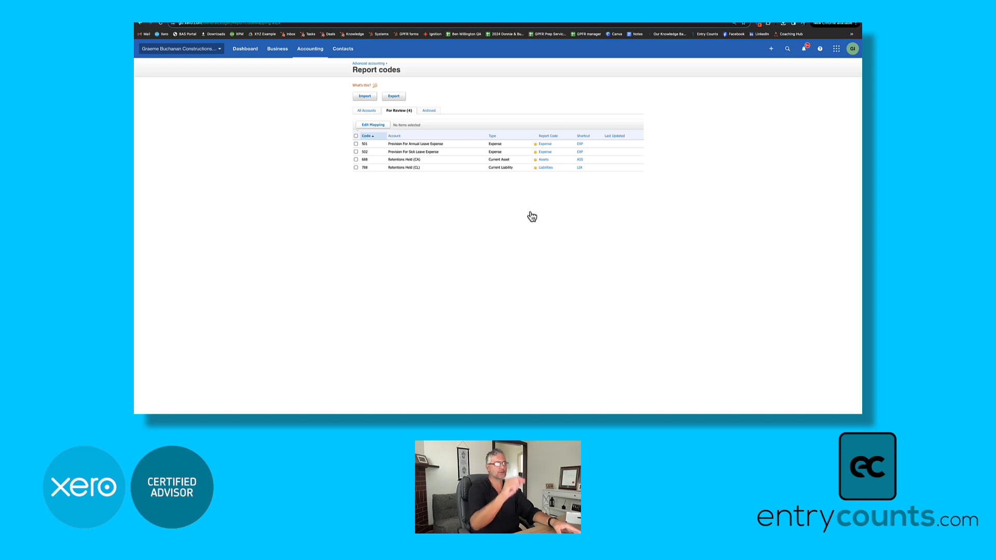
left_click(401, 160)
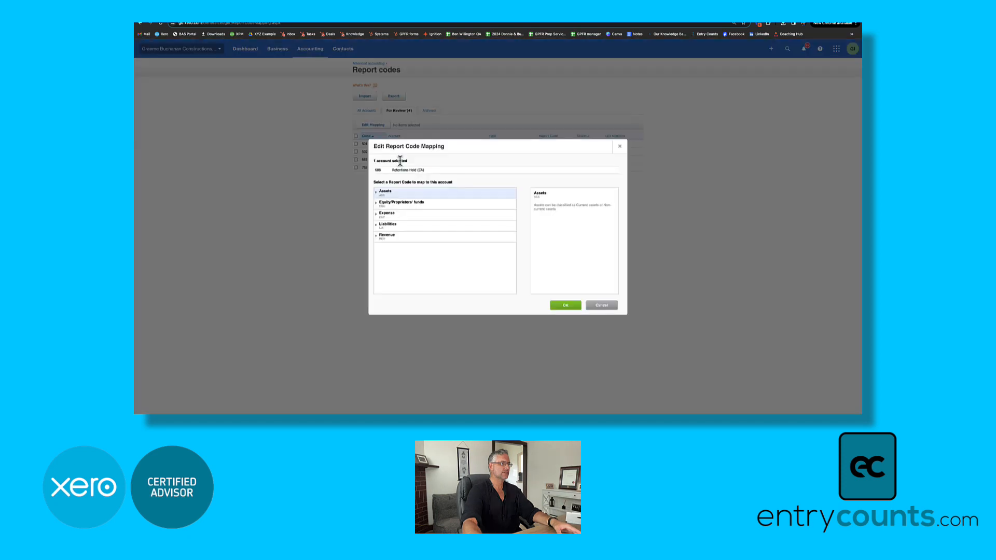
left_click(378, 193)
left_click(386, 214)
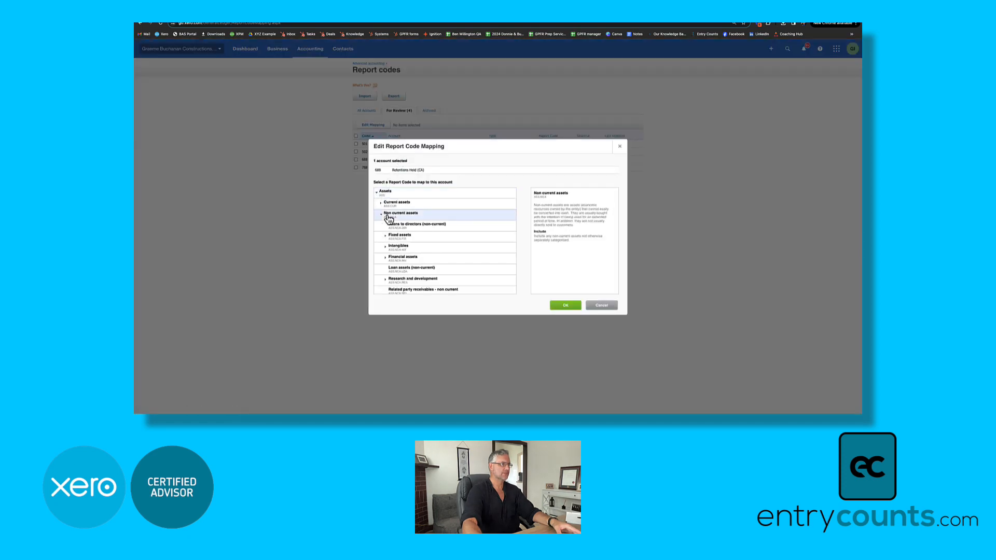
left_click(397, 247)
left_click(421, 280)
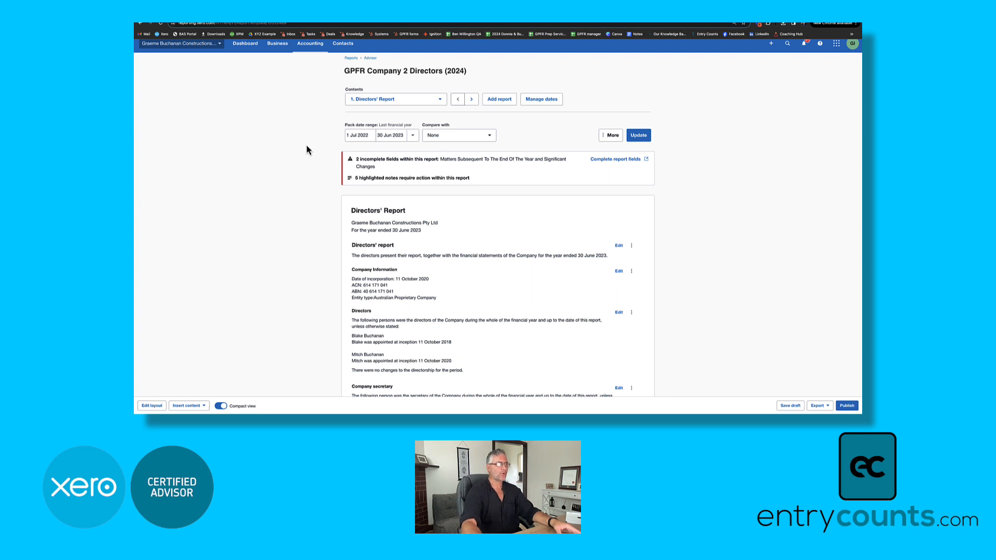
- Display the Statement Of Profit Or Loss And Other Comprehensive Income in the GPFR report pack
left_click(384, 99)
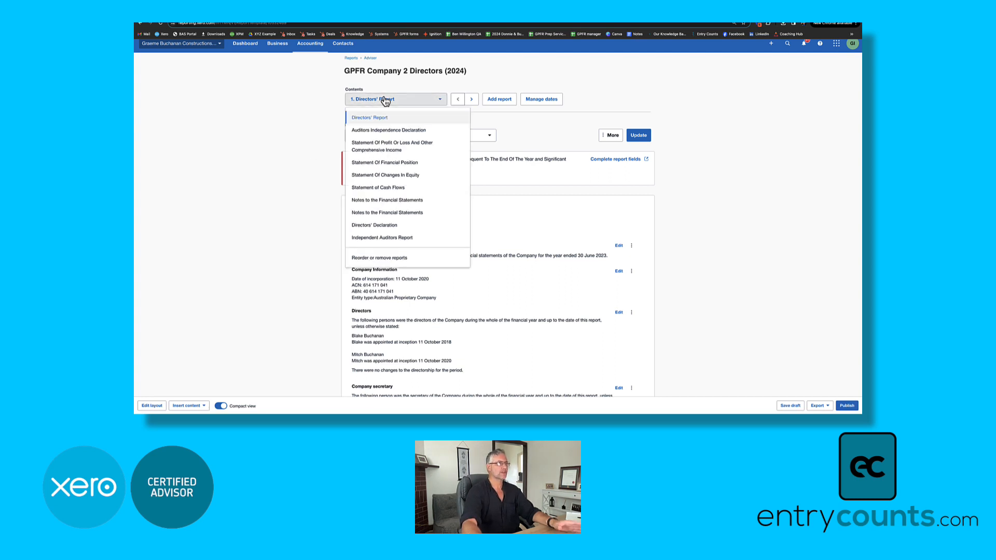
left_click(384, 150)
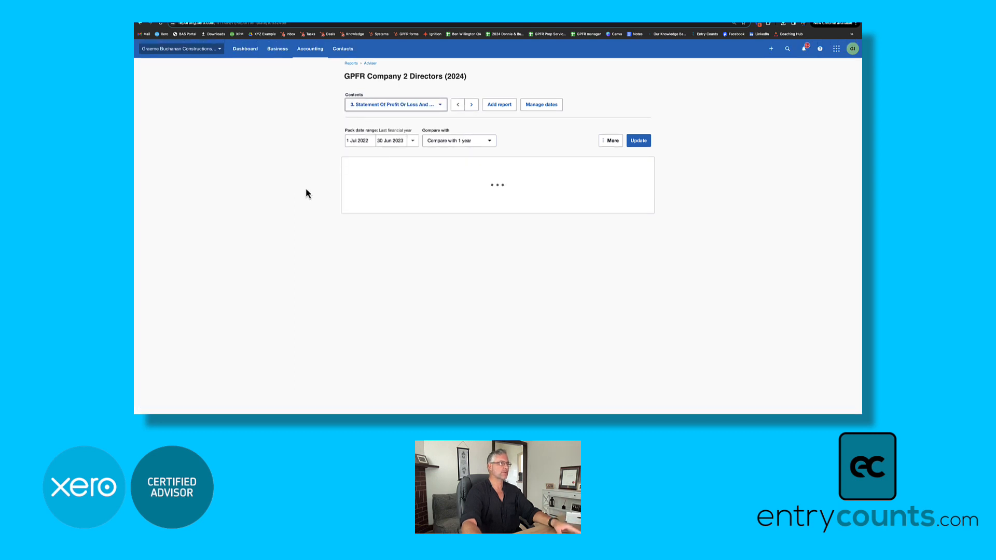
- Review the full Statement Of Profit Or Loss And Other Comprehensive Income, and display the Statement Of Financial Position
scroll(321, 218, "down", 2)
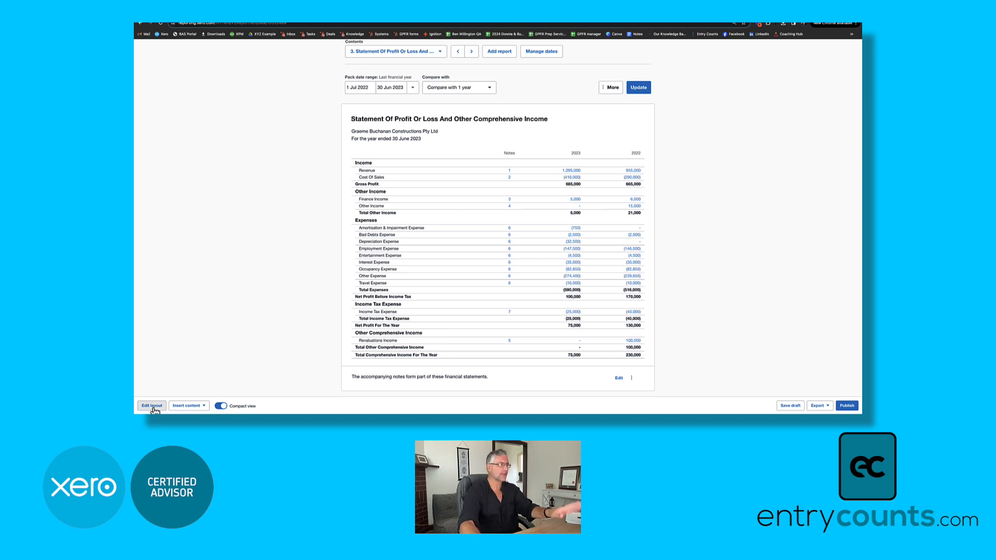
scroll(161, 384, "up", 2)
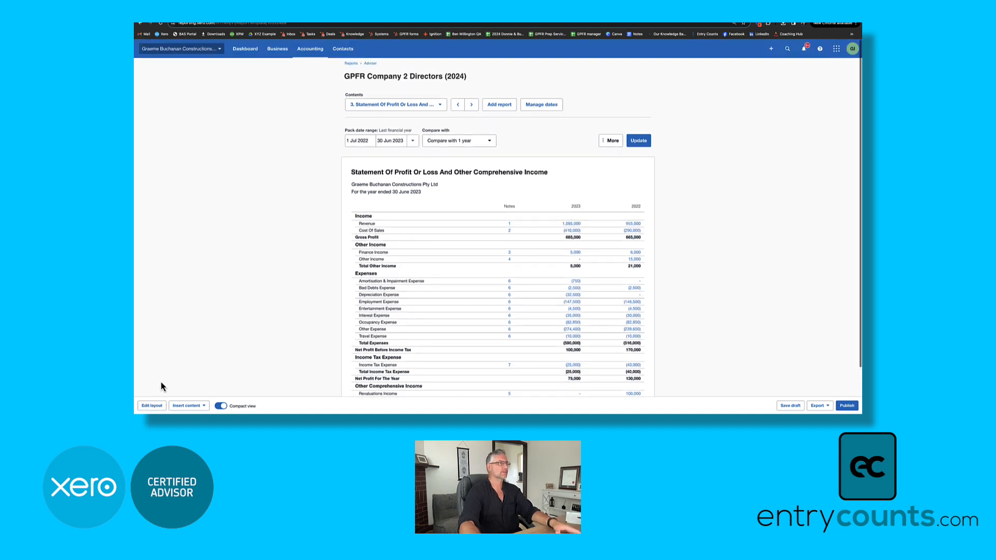
left_click(412, 104)
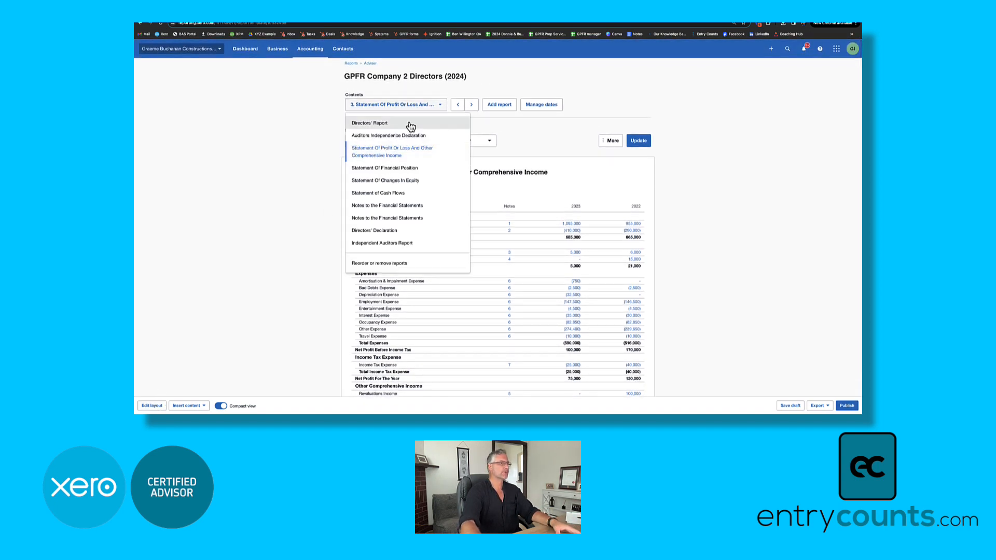
left_click(388, 170)
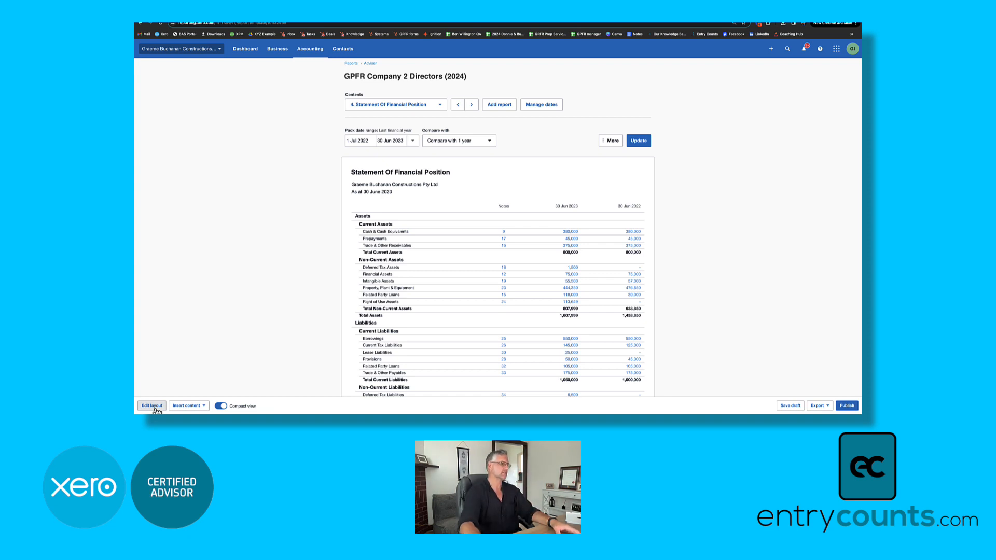
- Display the Statement Of Changes In Equity and add the Statement Of Changes In Equity - Custom report to the pack
left_click(438, 107)
left_click(399, 182)
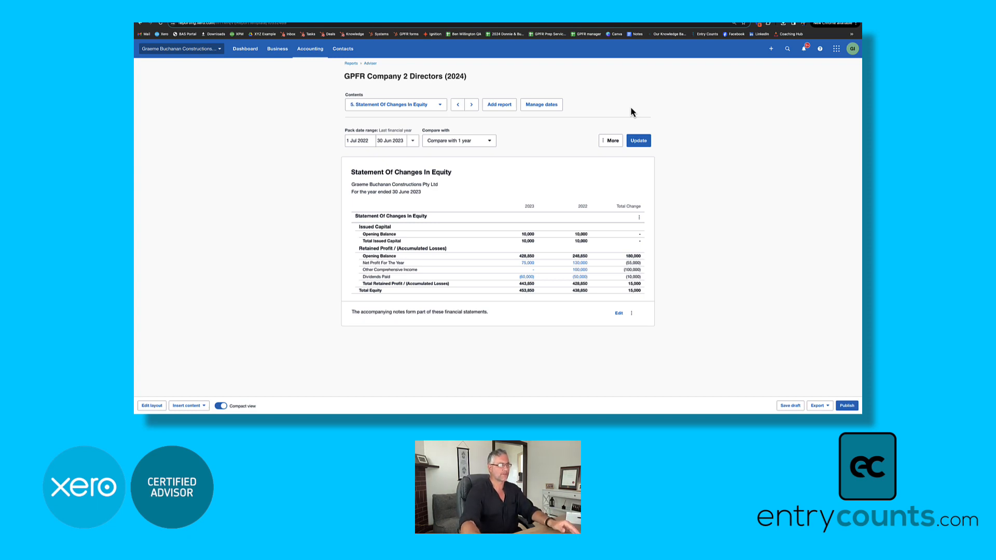
left_click(501, 108)
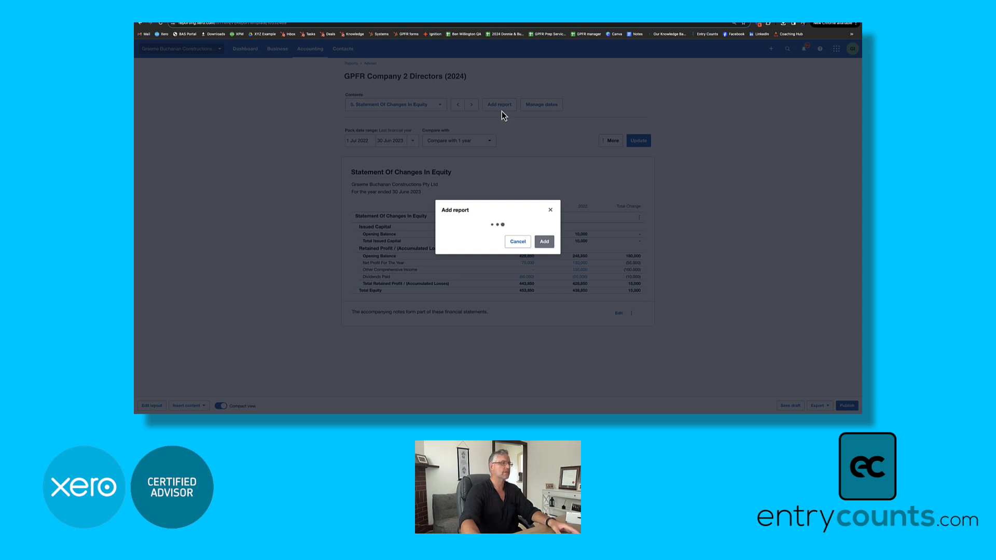
type("custom")
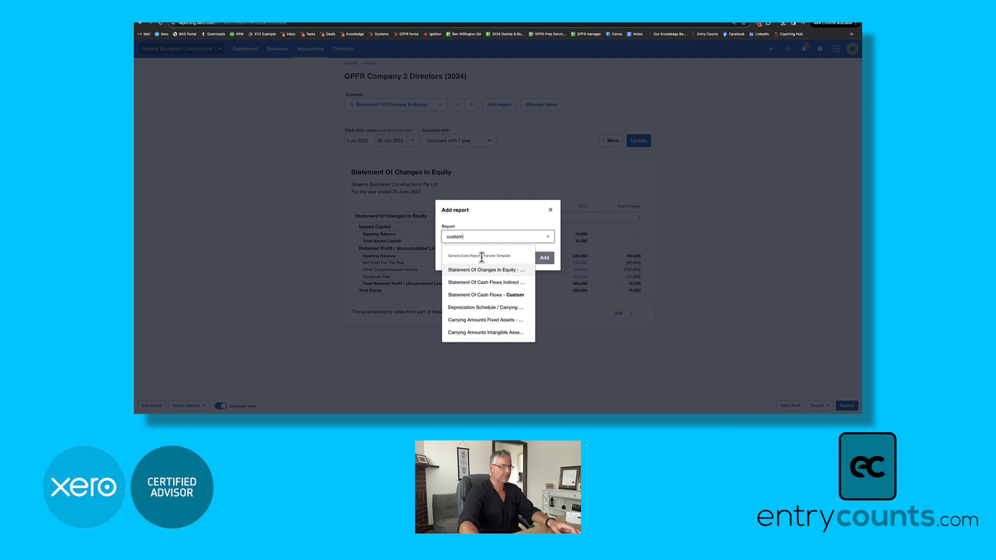
left_click(493, 269)
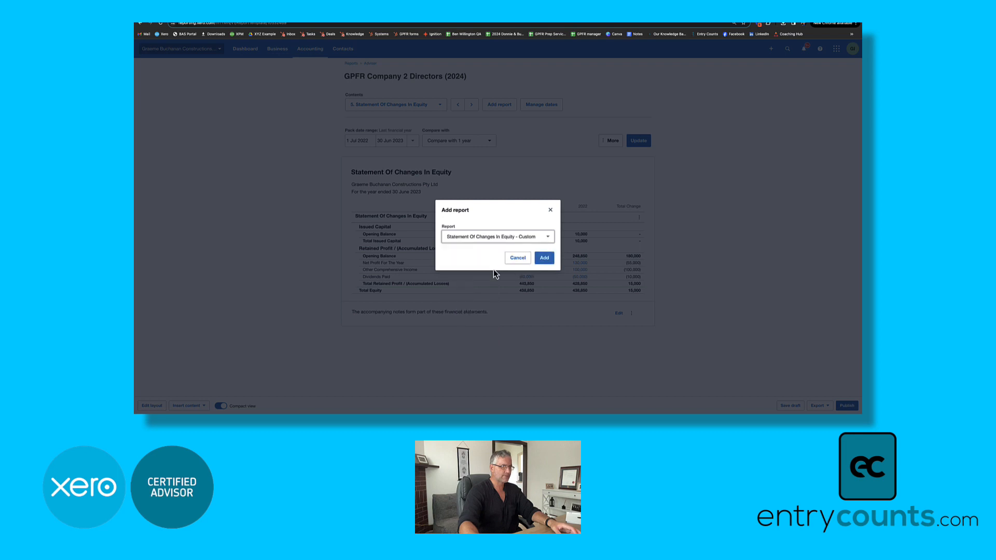
left_click(543, 258)
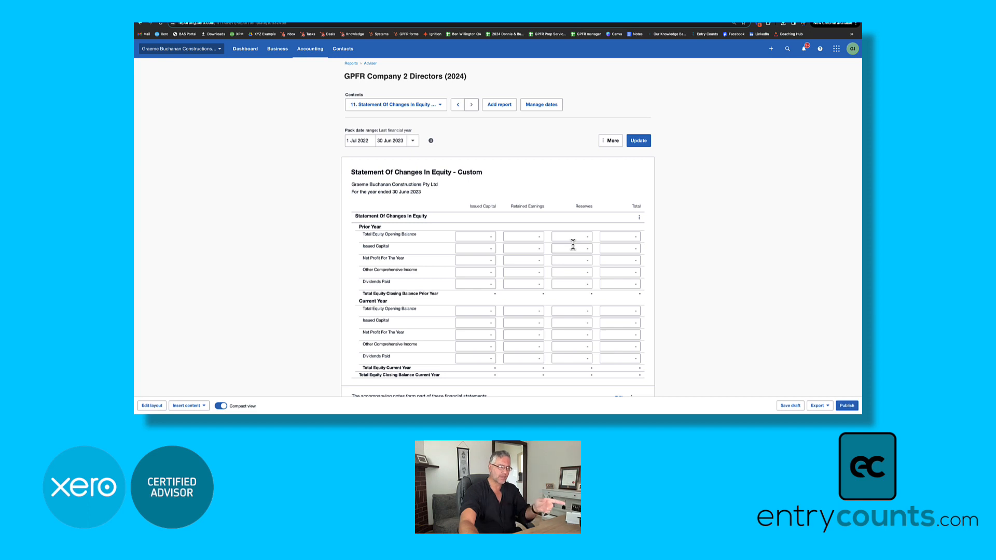
- Enter 10,000 as the prior year Total Equity Opening Balance for Issued Capital in the custom Statement Of Changes In Equity
left_click(486, 237)
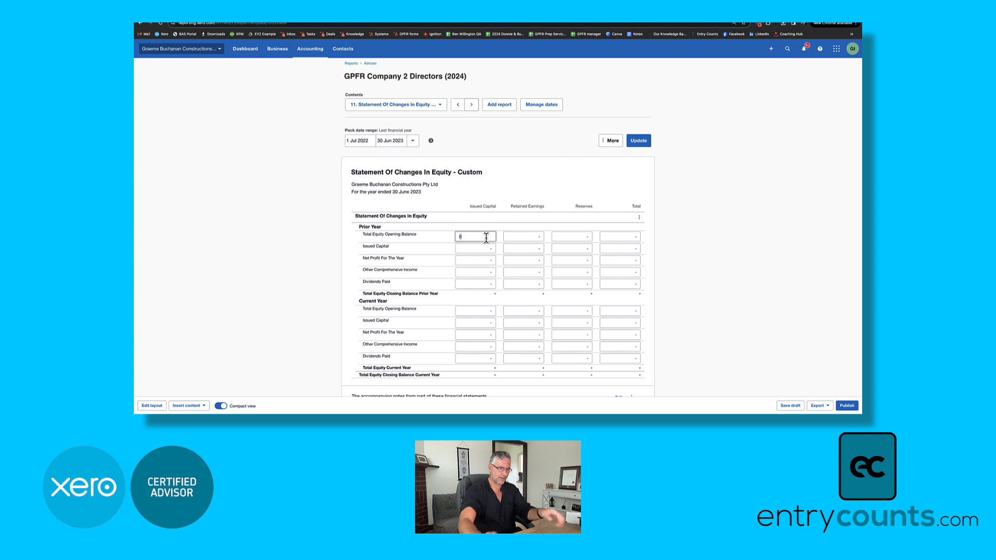
type("10,000")
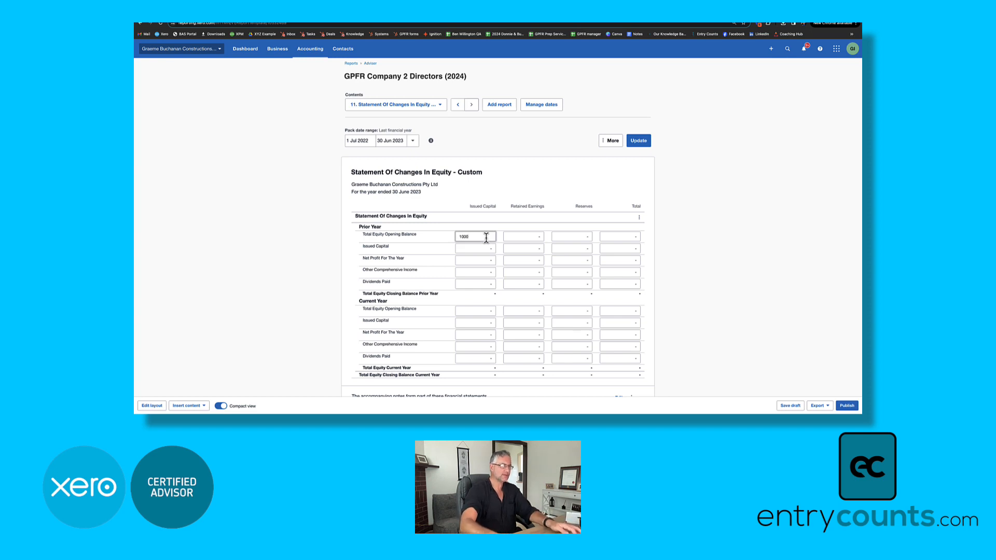
key("Tab")
key("Tab")
key("Tab")
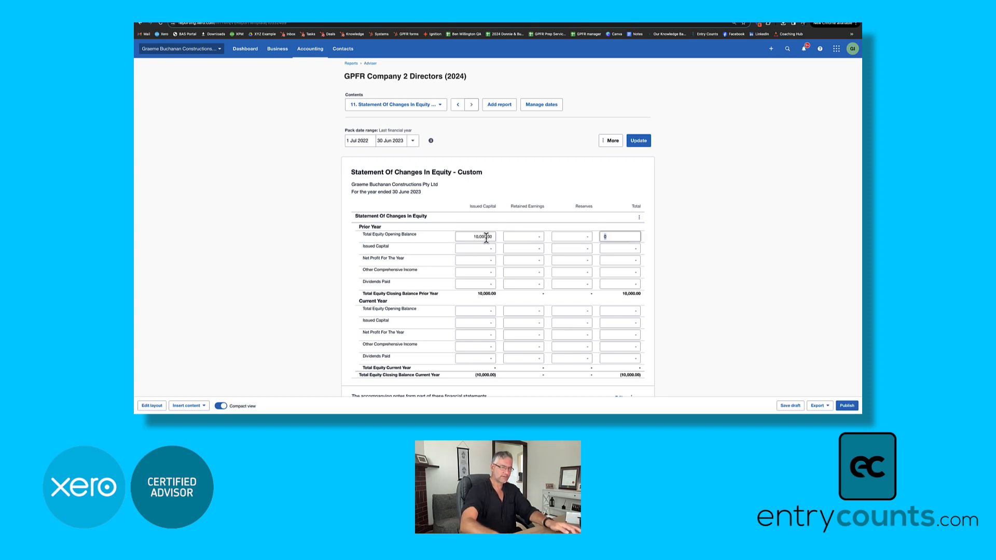
key("Tab")
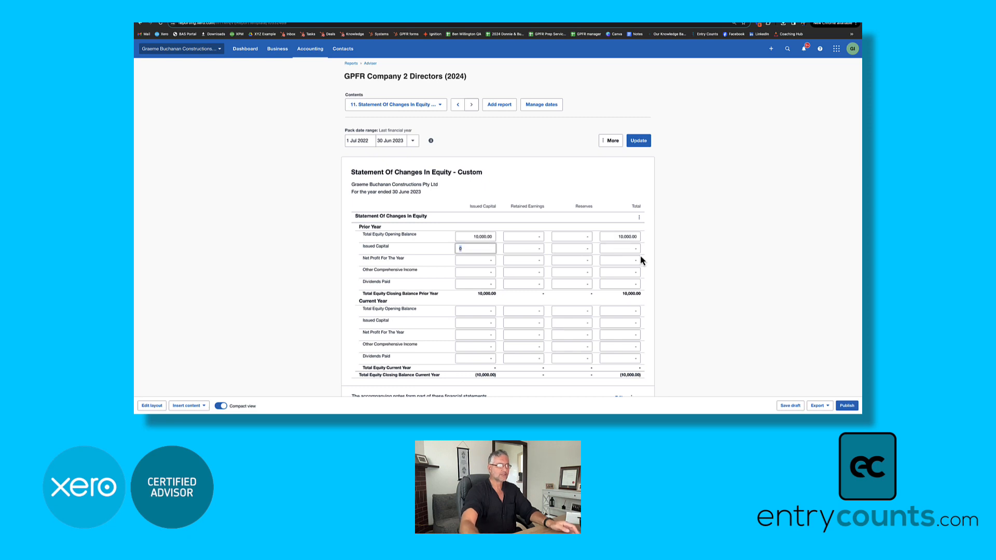
left_click(696, 266)
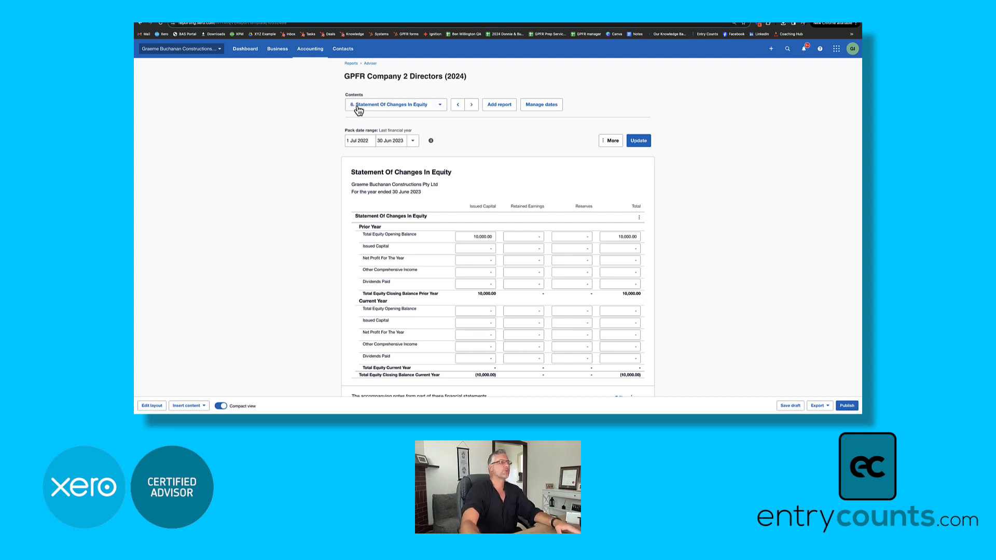
- Display the Statement of Cash Flows and clear the option to show journals on cash basis reports in a new manual journal
left_click(371, 108)
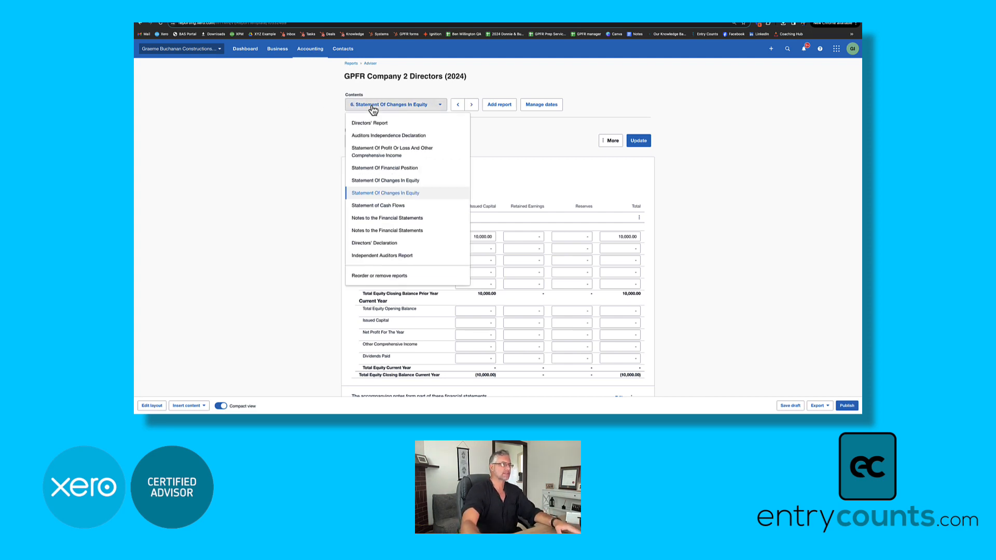
left_click(383, 206)
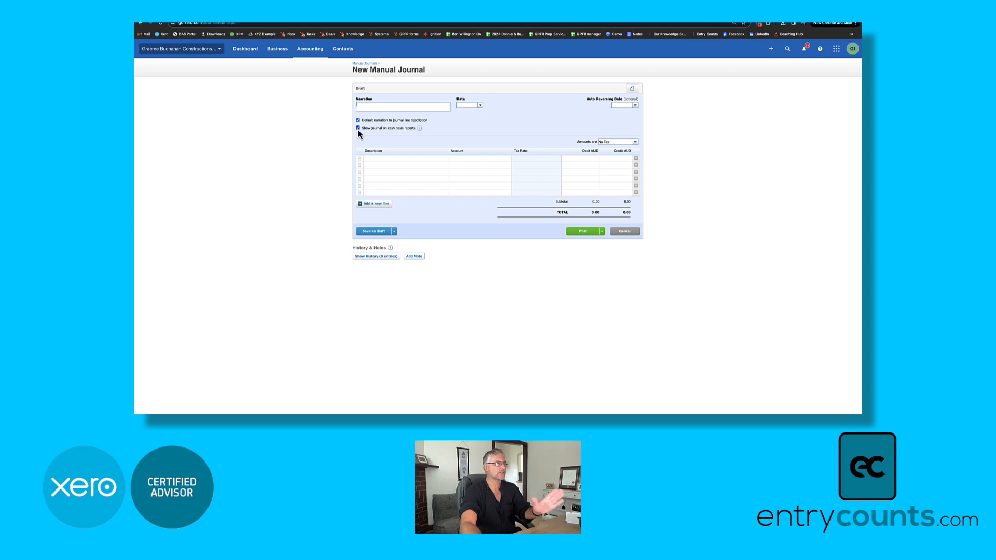
left_click(357, 128)
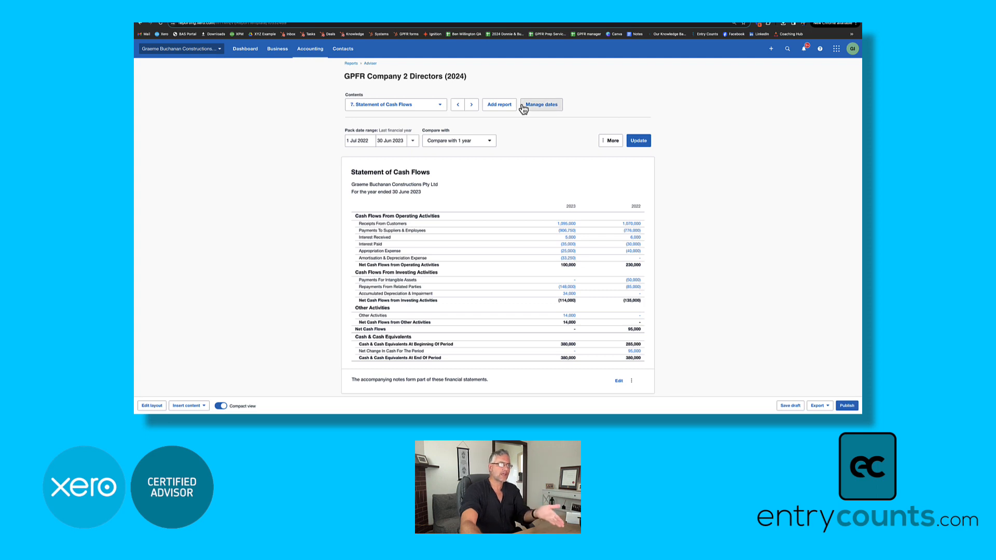
- Add the Statement Of Cash Flows - Custom report to the report pack
left_click(505, 105)
left_click(469, 237)
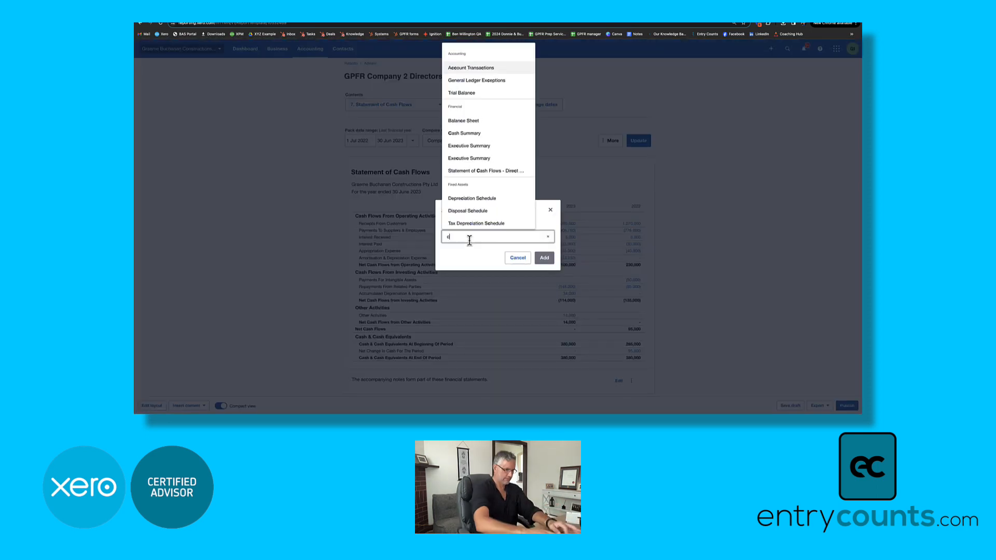
type("c")
type("o")
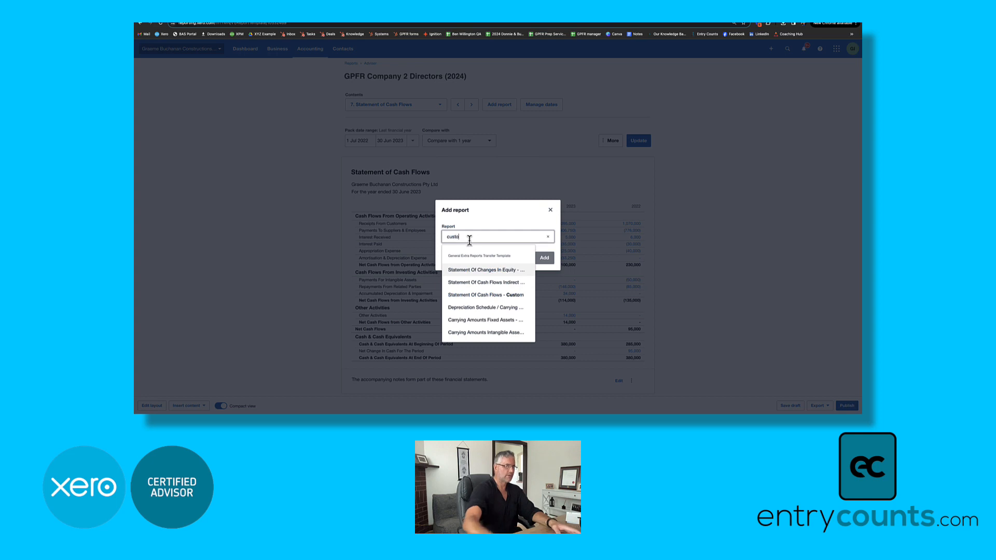
left_click(487, 295)
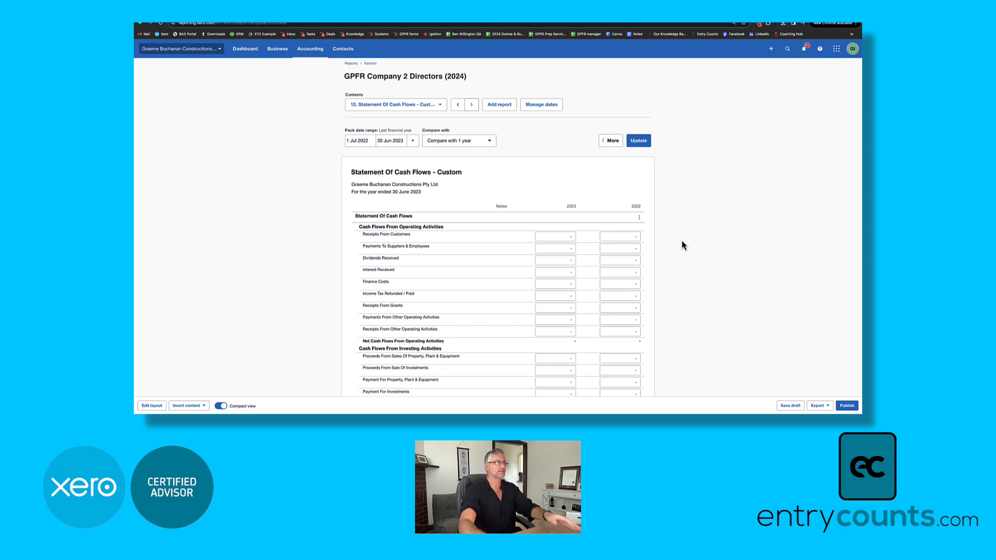
- Display the first Notes to the Financial Statements and review the accounting policy notes through Property, Plant & Equipment
left_click(363, 105)
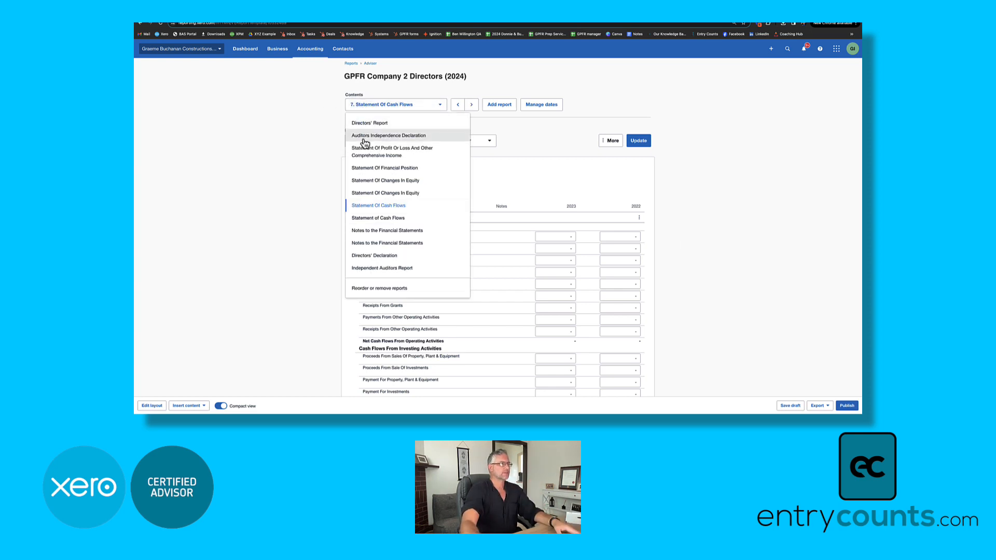
left_click(399, 231)
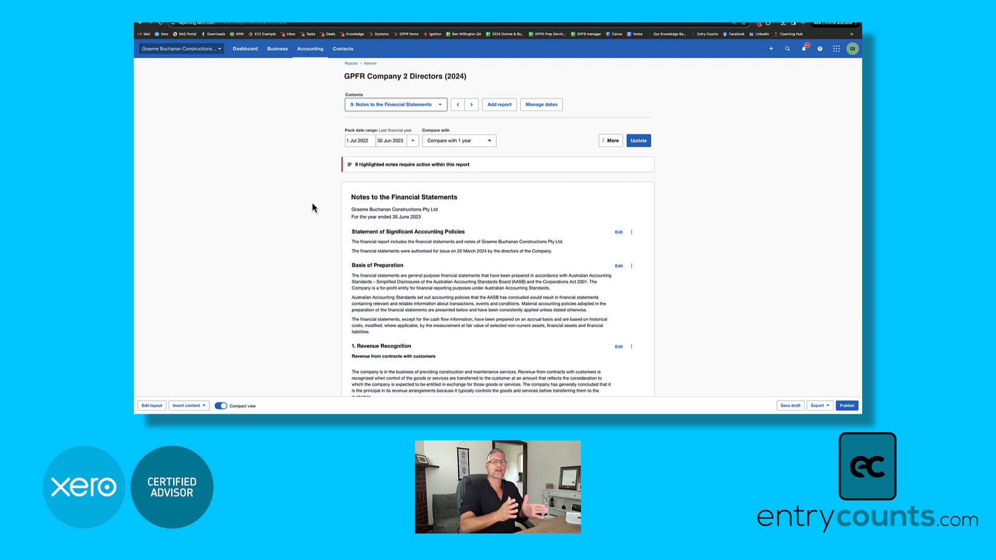
scroll(316, 205, "down", 3)
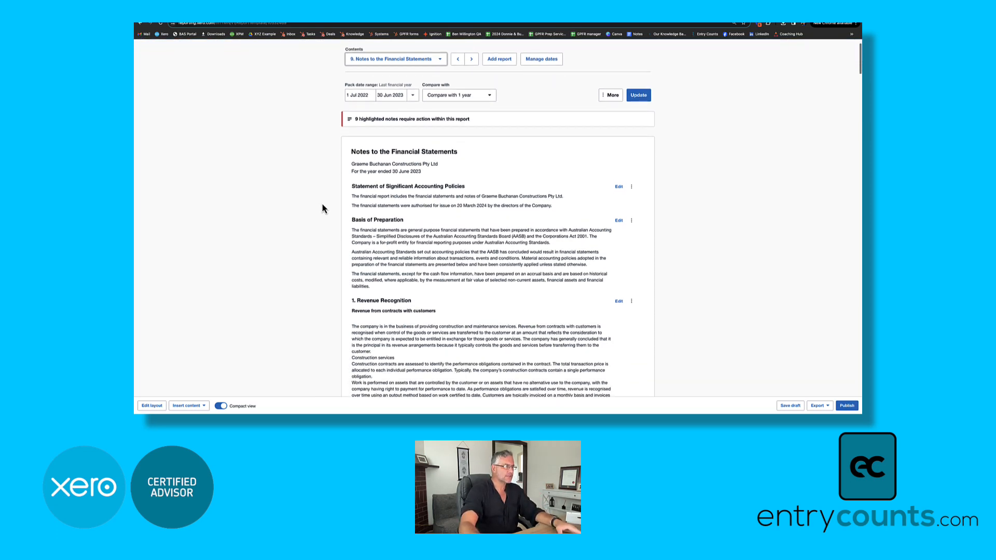
scroll(322, 208, "down", 12)
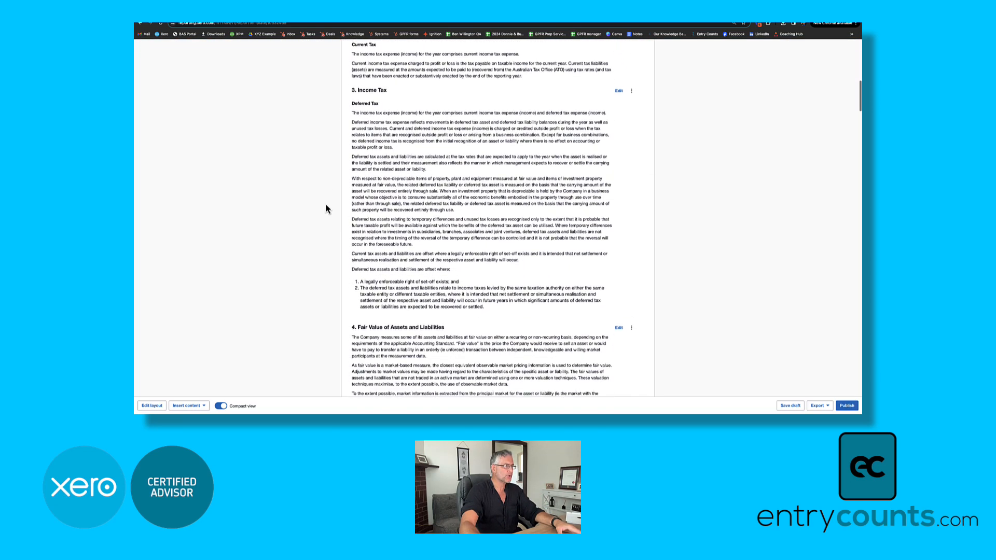
scroll(327, 204, "down", 14)
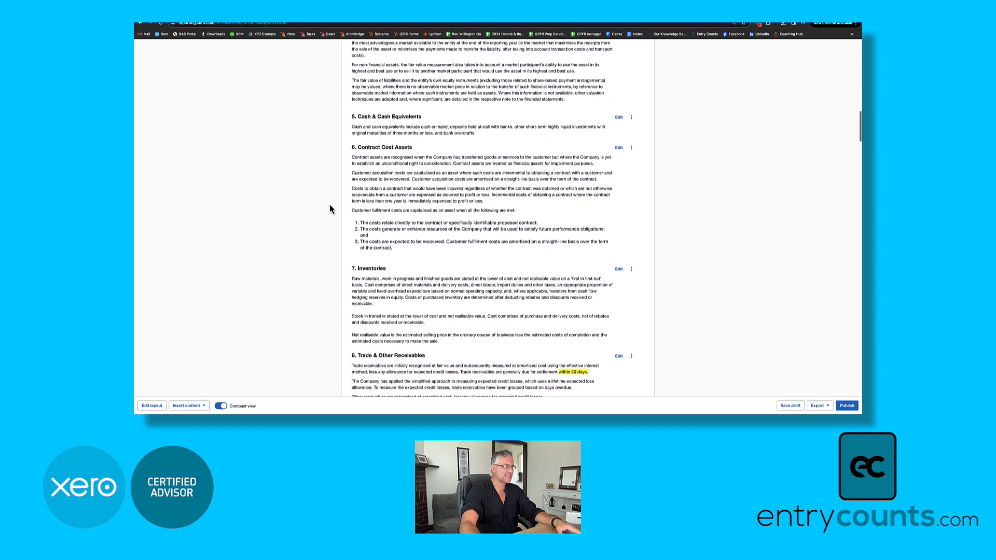
scroll(329, 207, "down", 5)
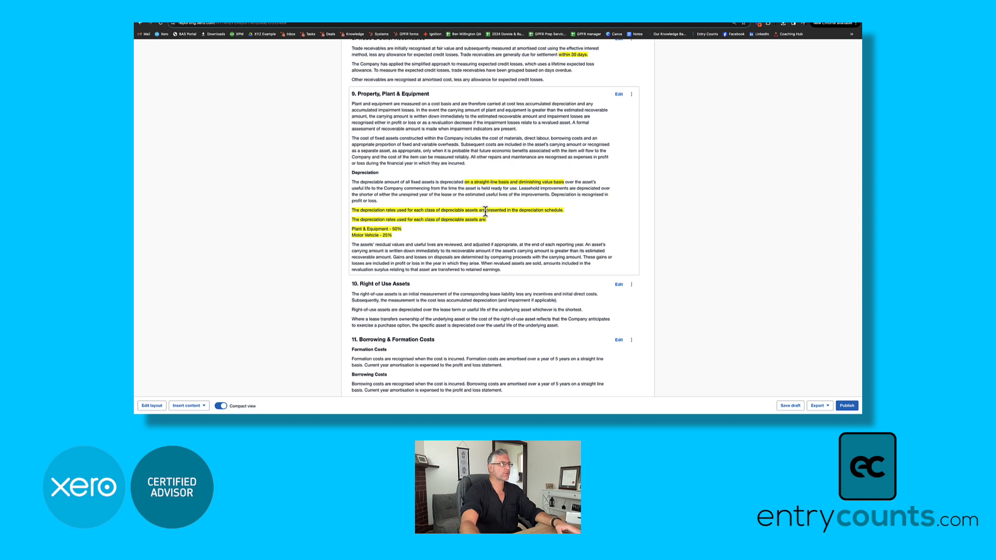
- Check the Fixed Assets Depreciation Rates report field against the depreciation wording in the Property, Plant & Equipment note
left_click(483, 14)
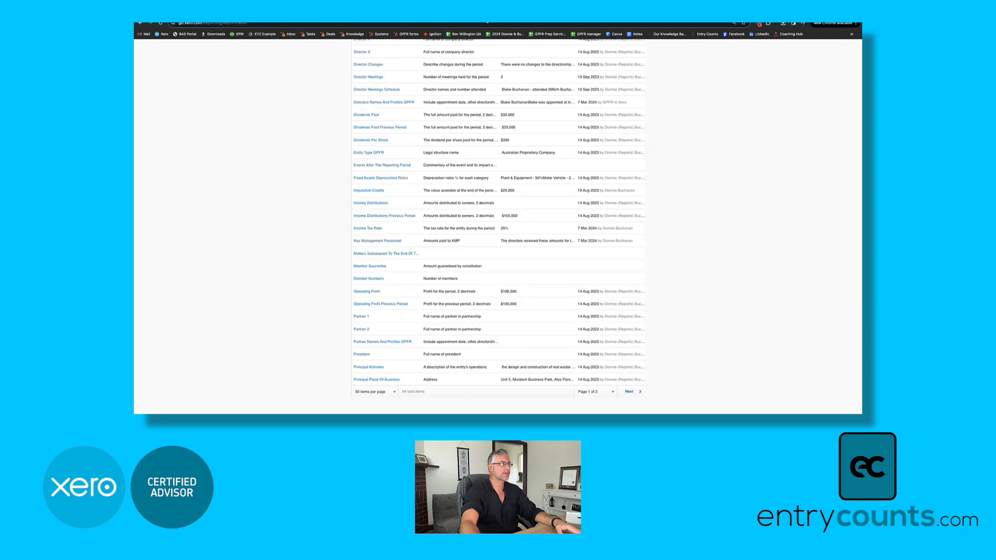
left_click(378, 180)
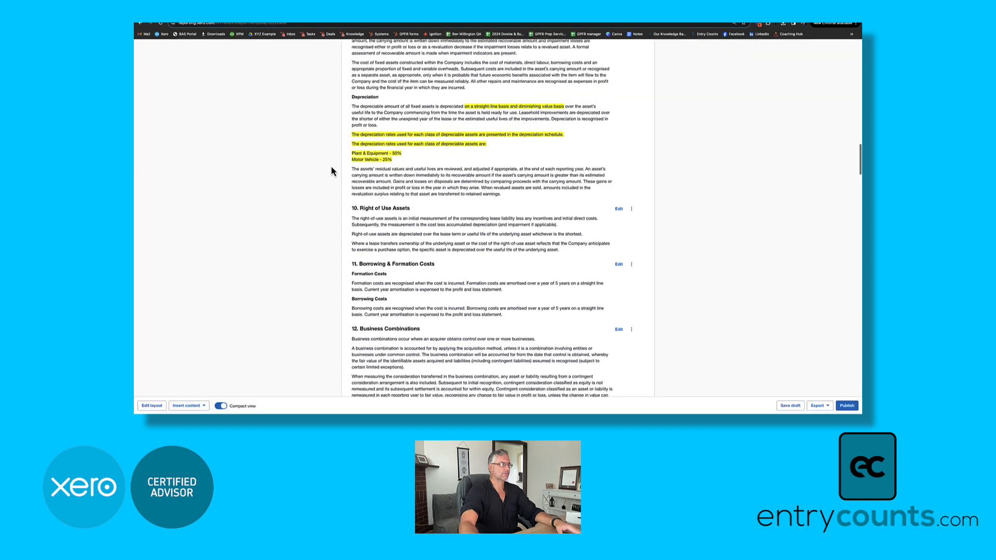
scroll(330, 171, "down", 5)
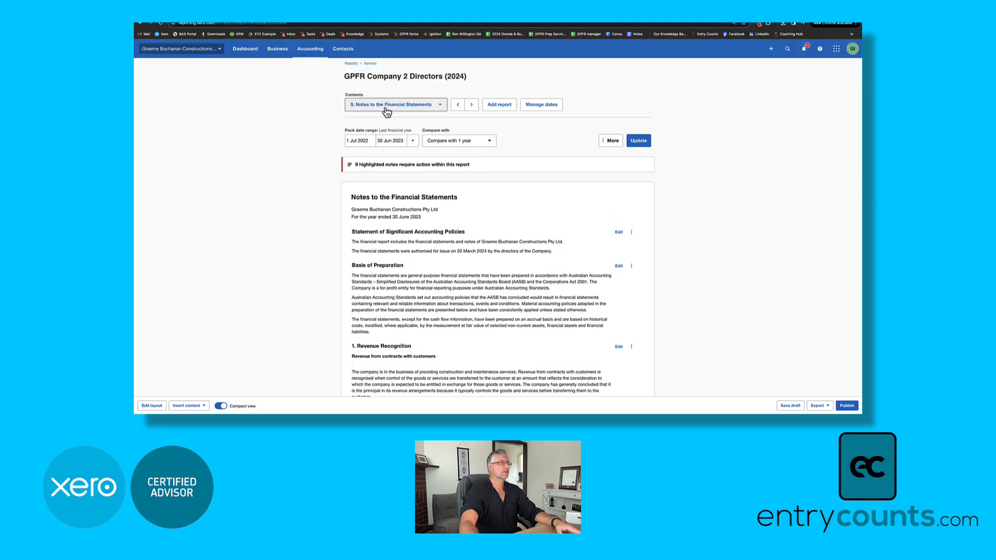
- Display the second Notes to the Financial Statements and review the Revenue, Disaggregation Of Revenue and Cost Of Sales notes
left_click(387, 108)
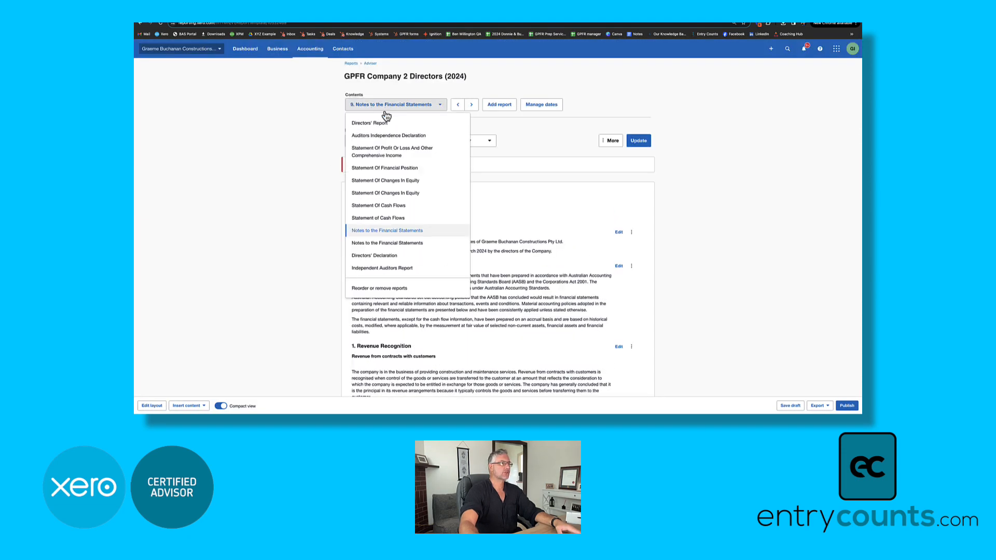
left_click(406, 245)
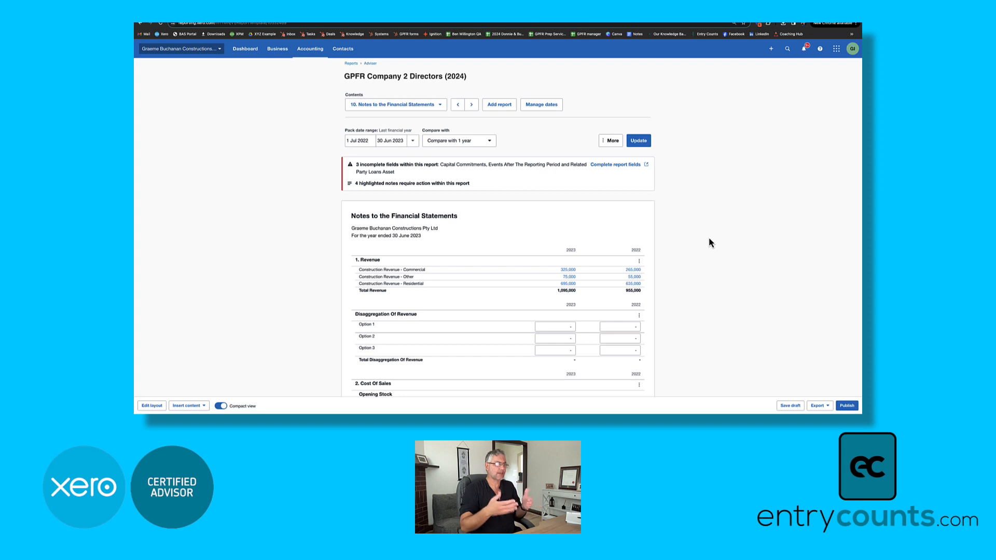
scroll(709, 238, "down", 5)
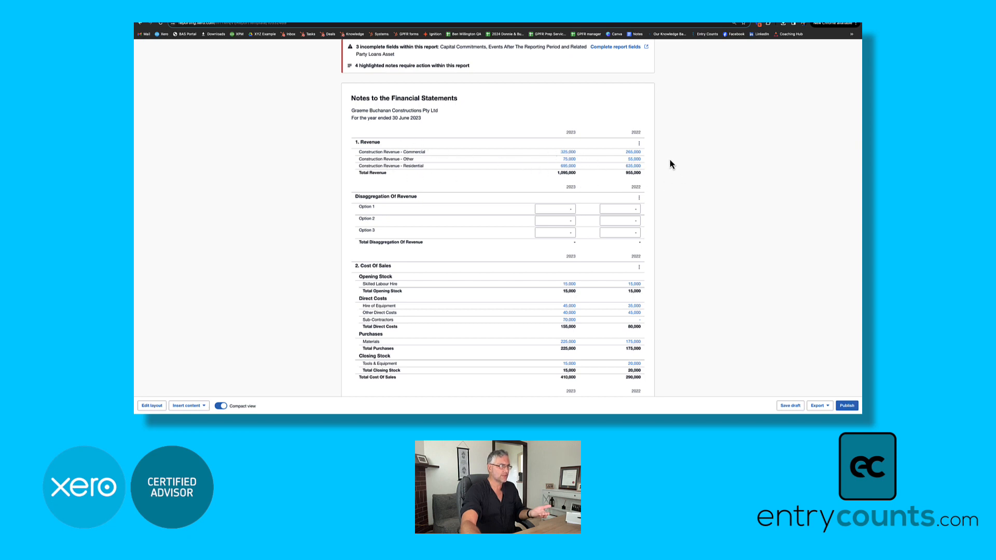
scroll(671, 164, "down", 5)
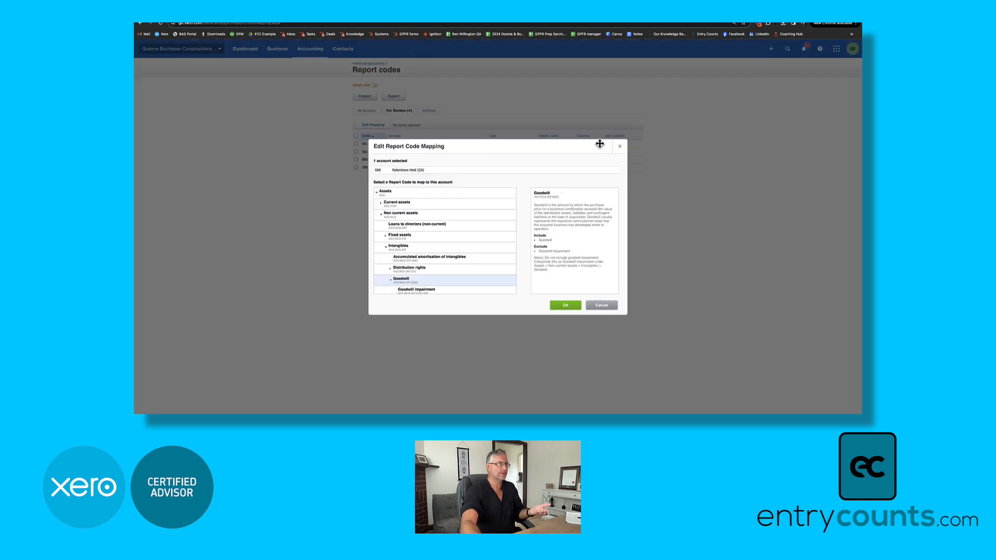
- Close the report code mapping for Retentions Held (CA) without saving and list the report codes of all accounts, sorted by account name
left_click(619, 146)
left_click(366, 111)
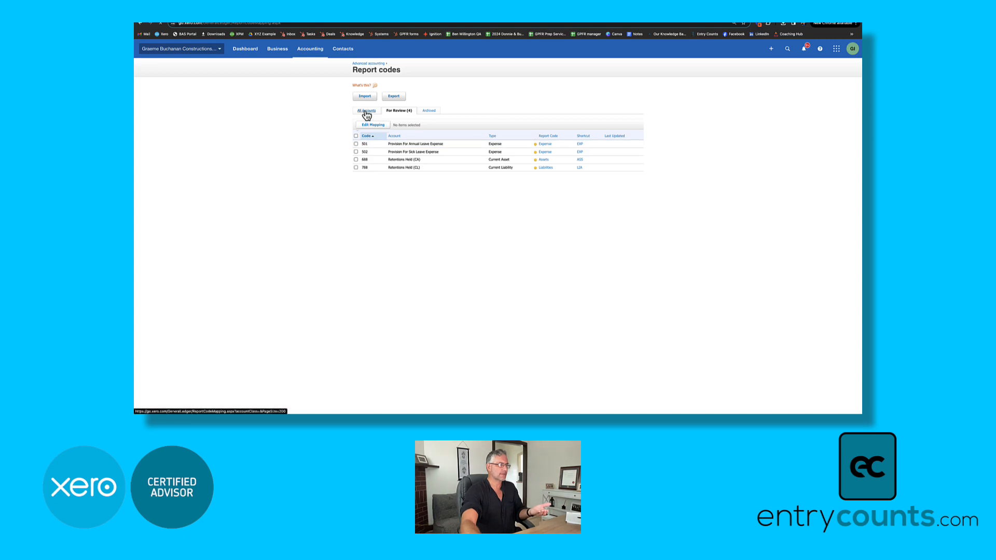
left_click(385, 138)
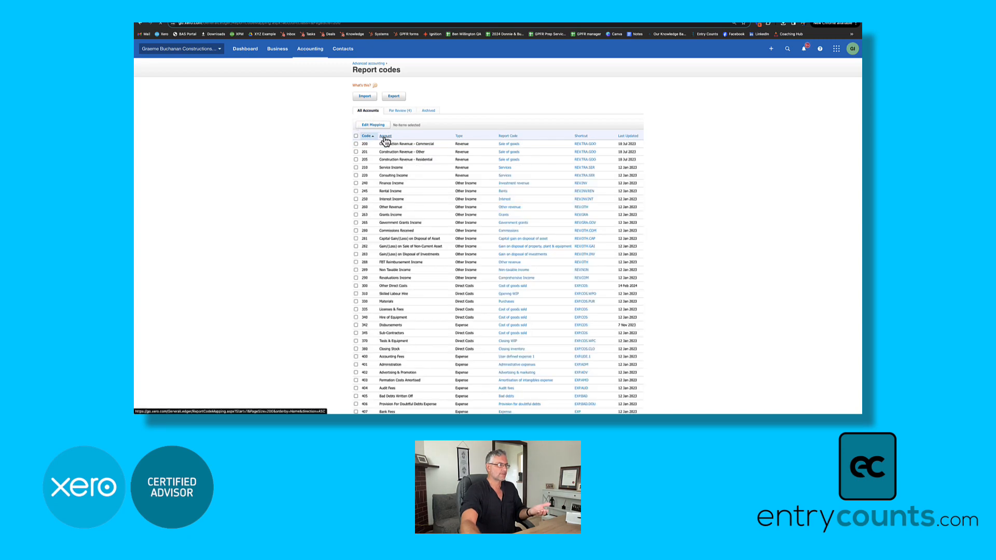
- Map the Skilled Labour Hire account to the Cost of goods sold report code and save the mapping
scroll(328, 170, "down", 15)
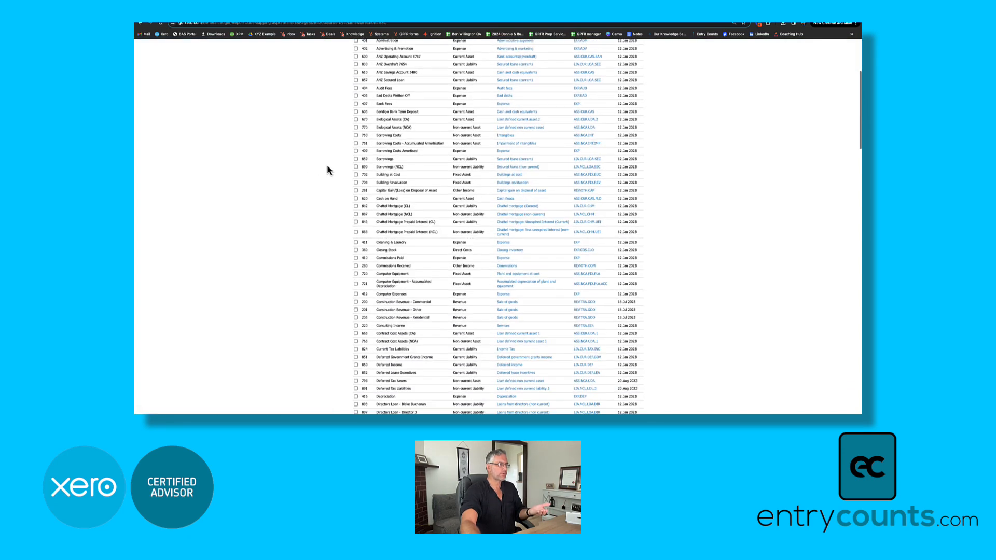
scroll(330, 170, "down", 15)
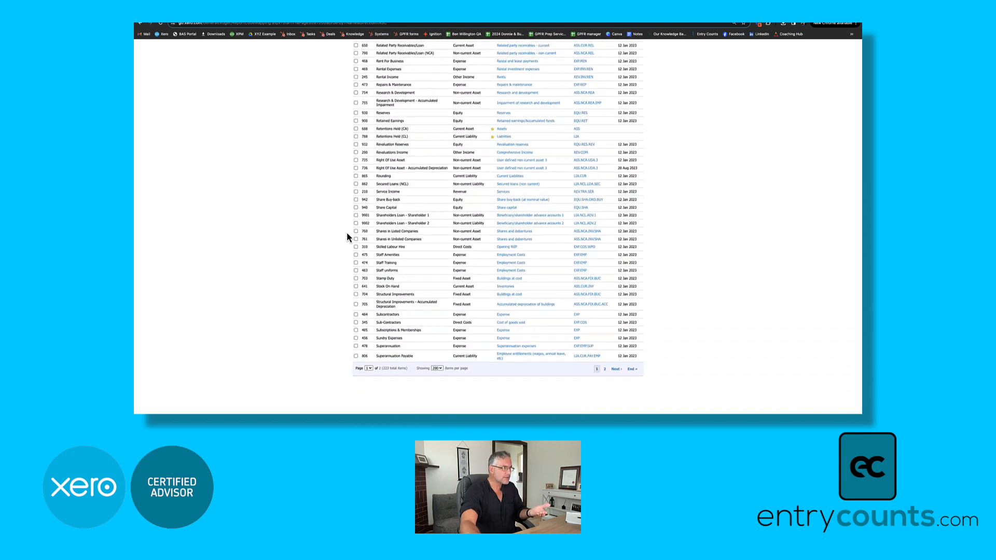
left_click(505, 253)
scroll(506, 252, "down", 5)
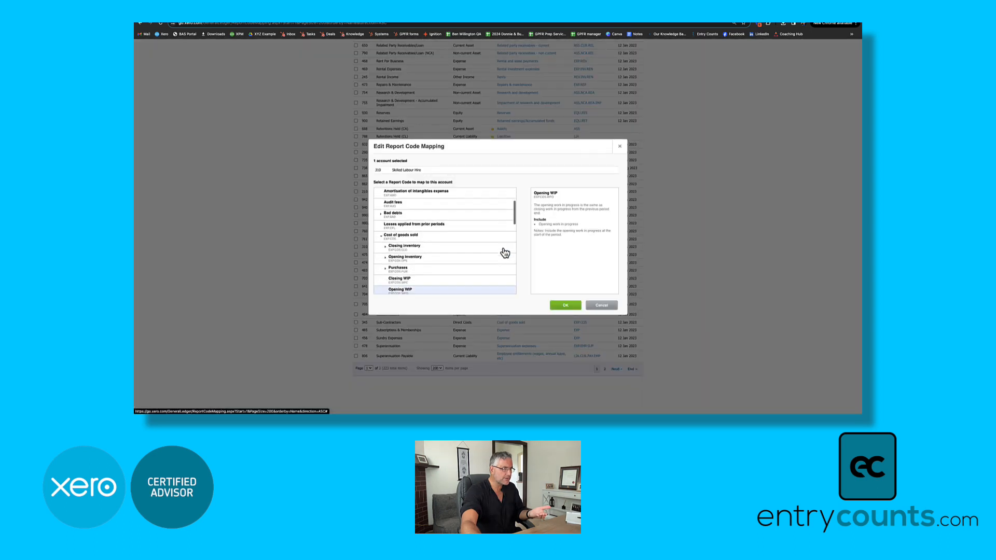
left_click(398, 202)
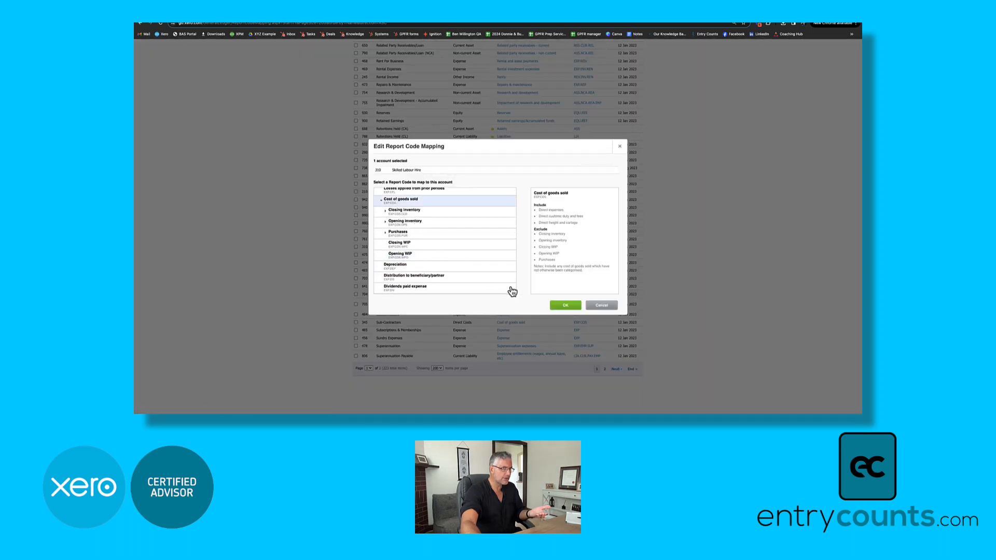
left_click(576, 310)
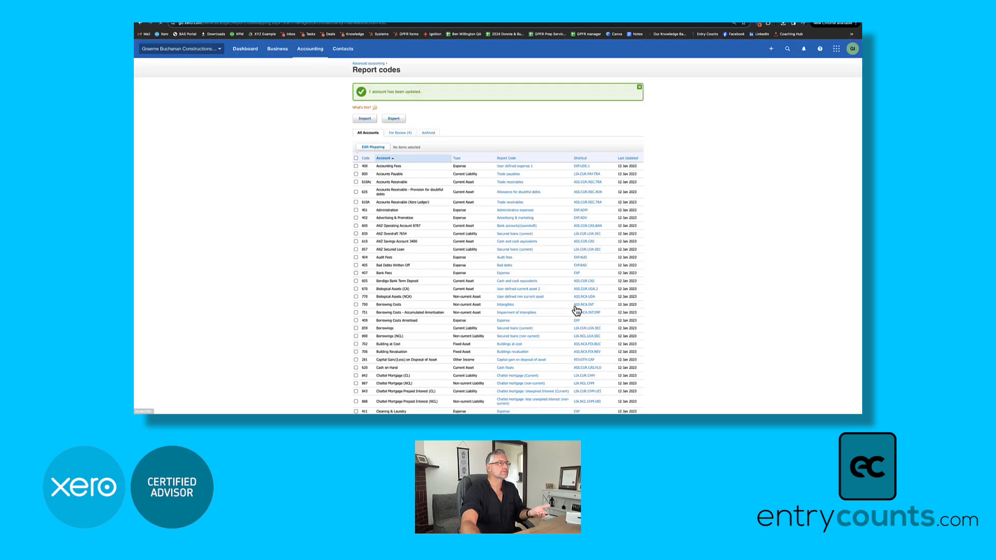
- Return to the report pack and update the Notes to the Financial Statements to refresh the Cost Of Sales note
left_click(534, 22)
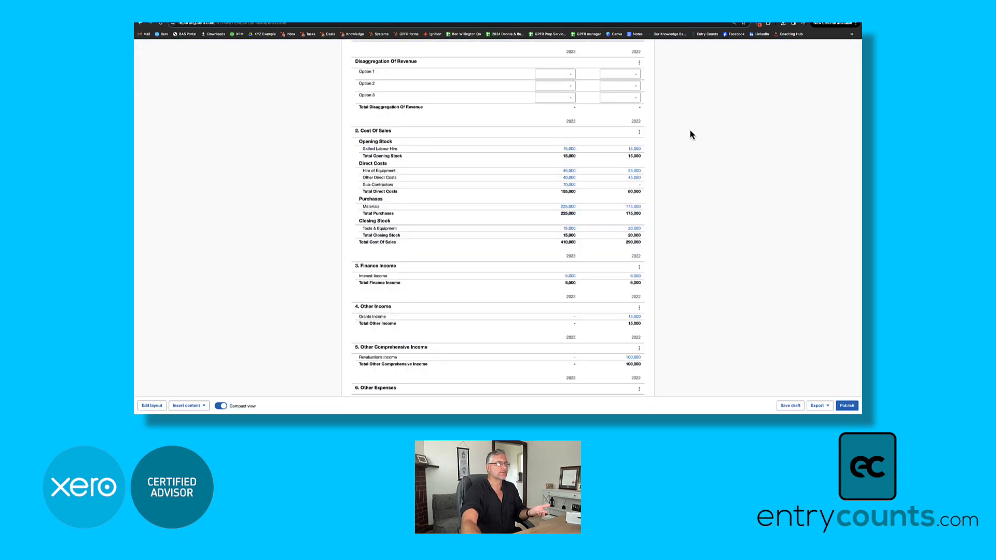
scroll(689, 134, "up", 10)
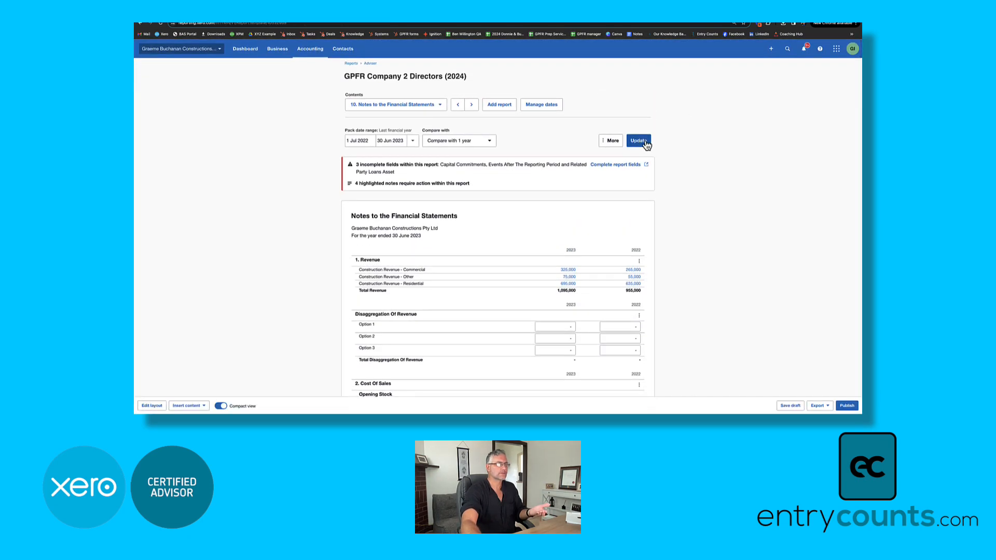
left_click(639, 141)
scroll(699, 215, "down", 3)
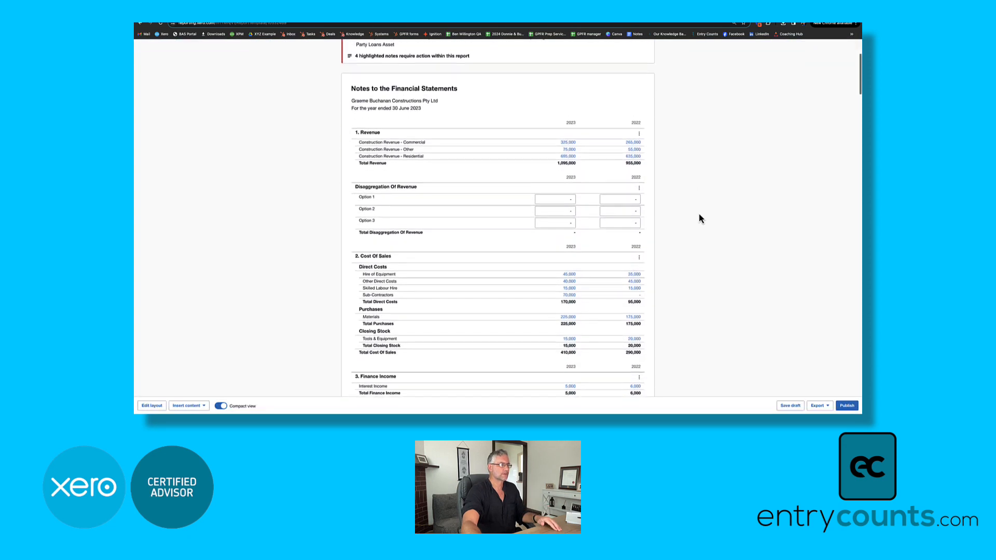
scroll(698, 218, "down", 3)
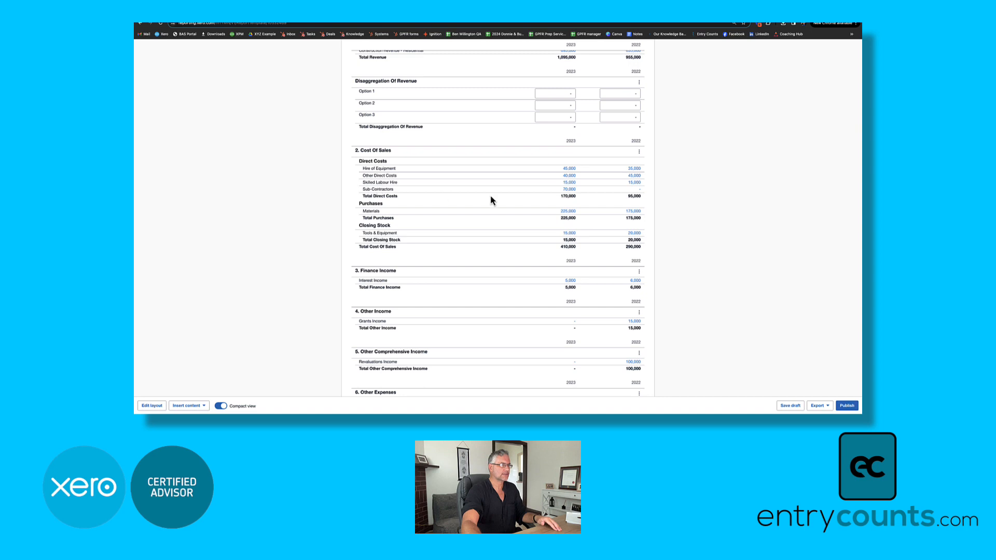
- Review the income and expense notes from Cost Of Sales through Other Expenses
scroll(696, 208, "down", 3)
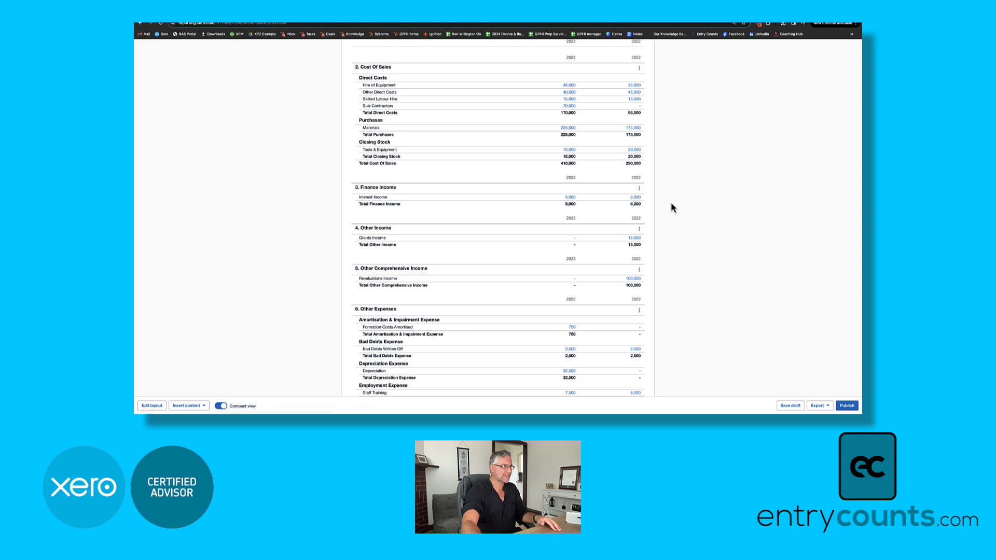
scroll(671, 202, "down", 2)
scroll(671, 208, "down", 2)
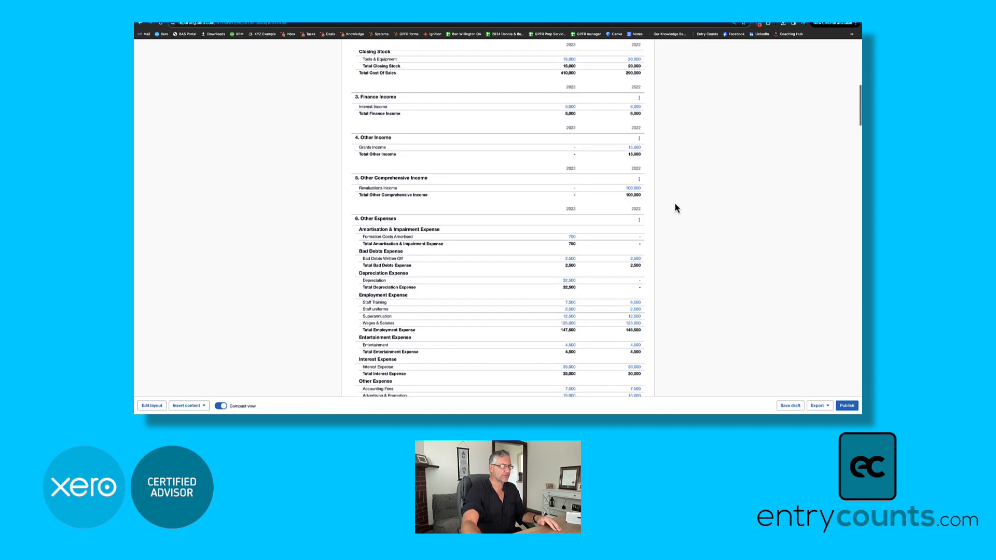
scroll(674, 208, "down", 1)
scroll(675, 203, "down", 2)
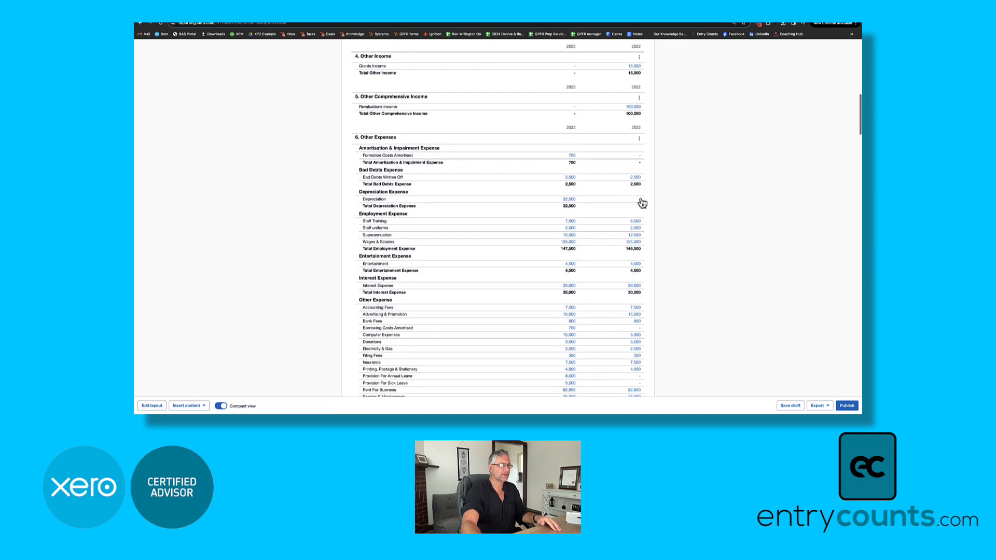
scroll(676, 208, "down", 1)
scroll(676, 210, "down", 5)
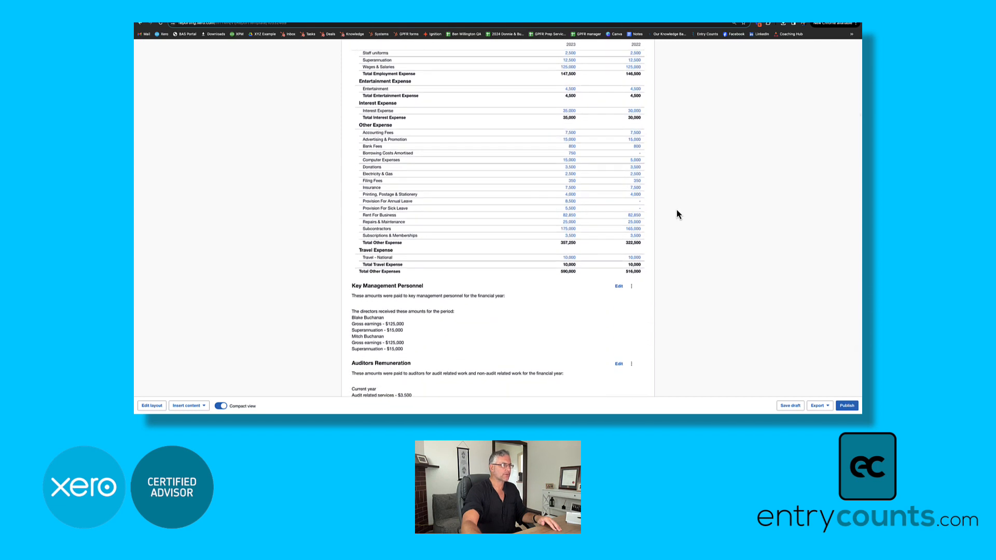
- Review the notes from Key Management Personnel and Auditors Remuneration through Property Plant & Equipment and Borrowings
scroll(677, 215, "down", 2)
scroll(676, 213, "down", 3)
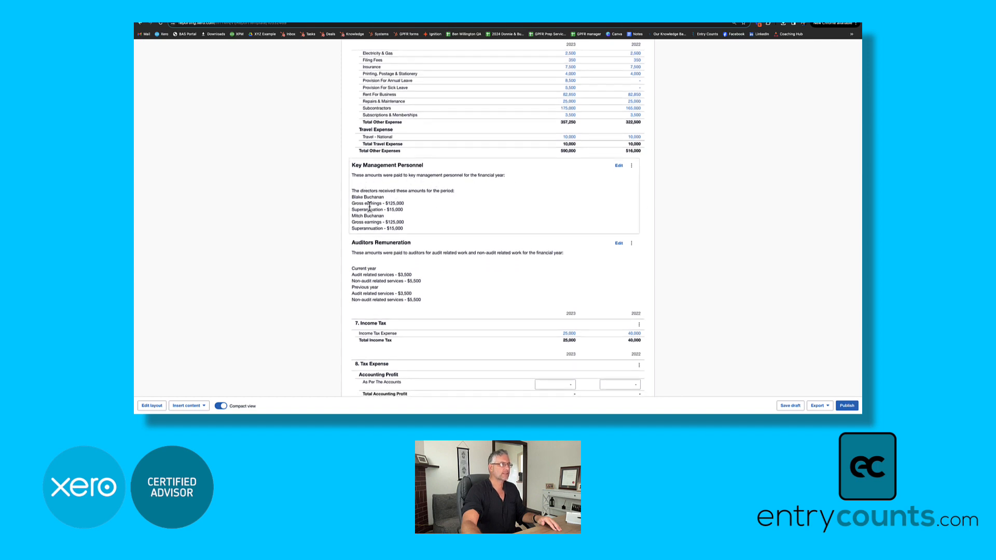
scroll(512, 218, "down", 3)
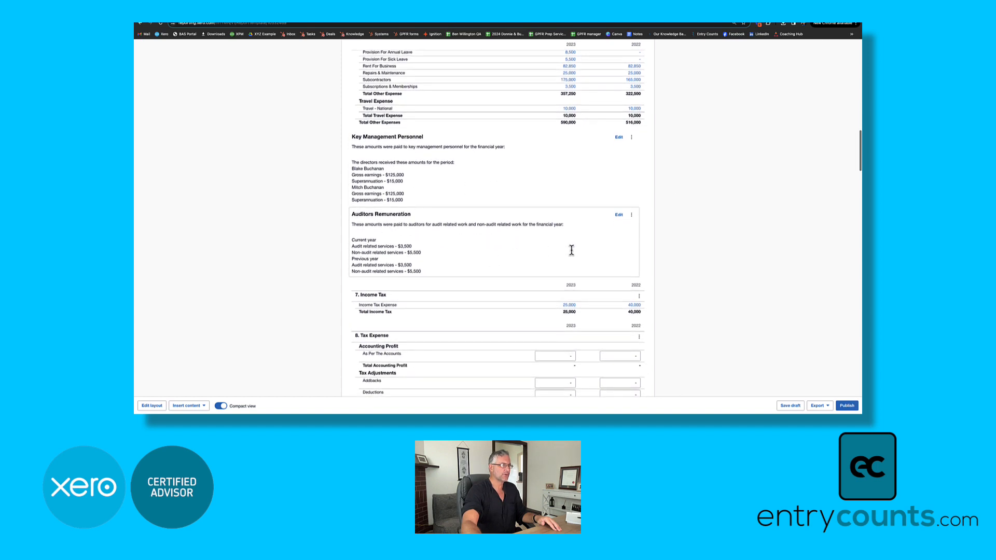
scroll(671, 251, "down", 5)
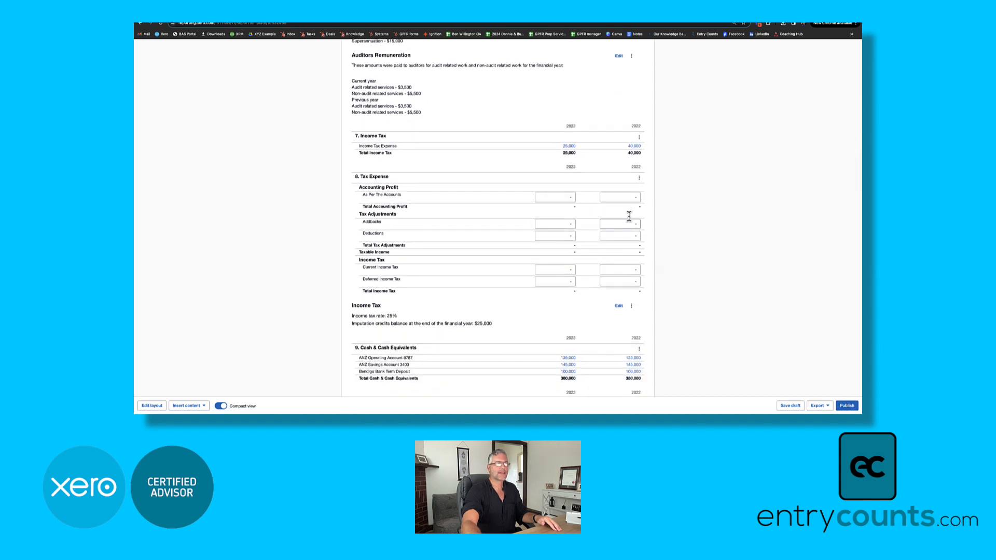
scroll(713, 262, "down", 15)
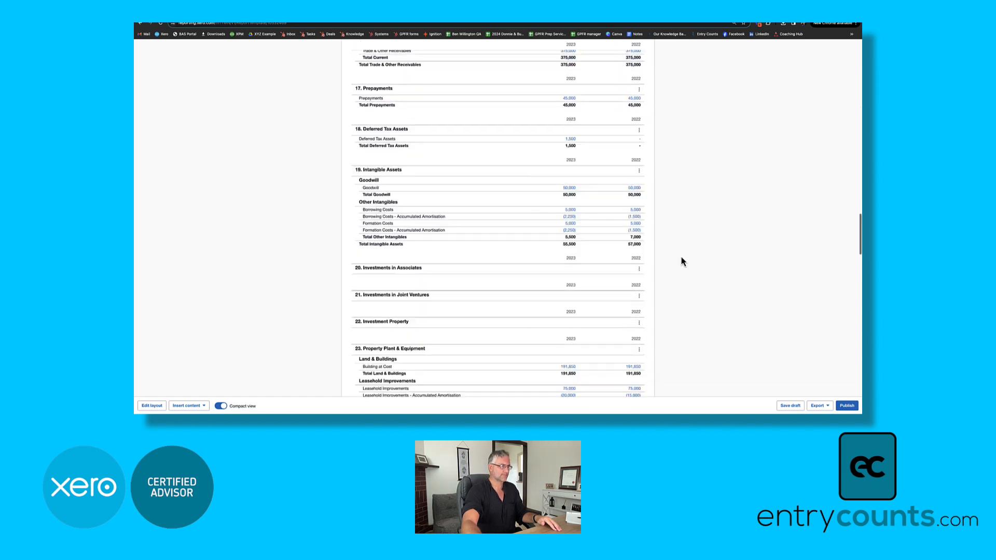
scroll(681, 256, "down", 2)
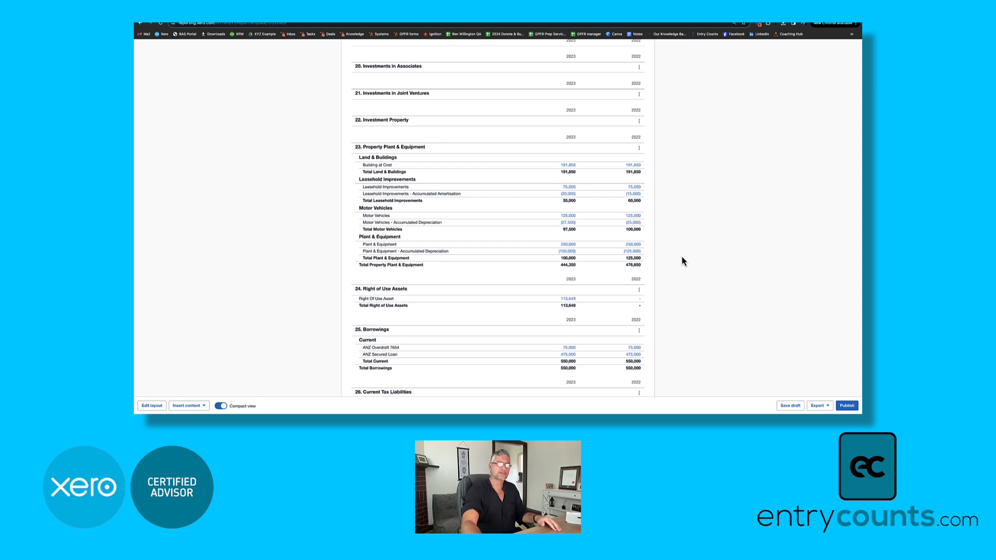
- Switch to the GPFR Checklist in Google Sheets and read the remaining Step 2 tasks and the Step 3 Prepare GPFR tasks
key("ctrl+Tab")
scroll(387, 301, "down", 3)
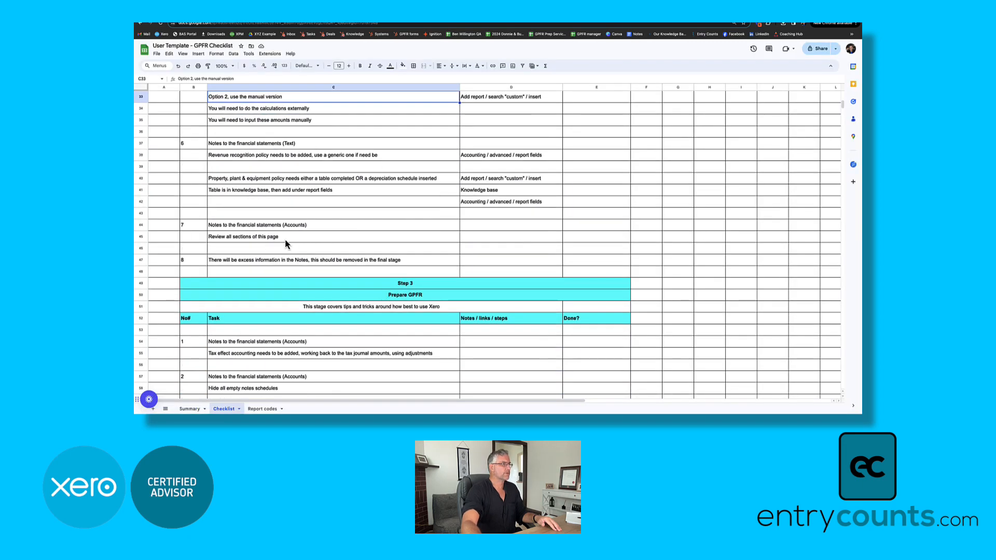
scroll(286, 244, "down", 1)
left_click(679, 273)
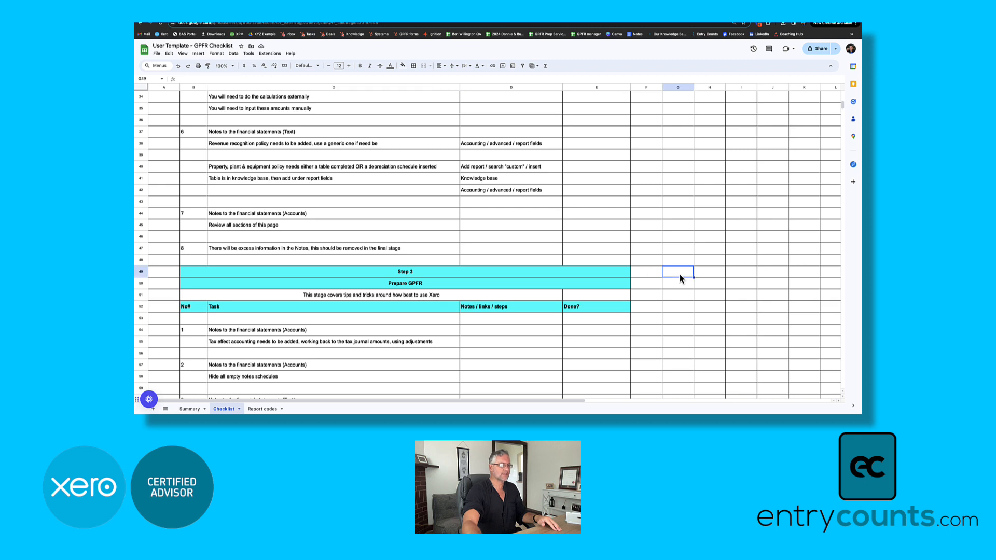
left_click(465, 272)
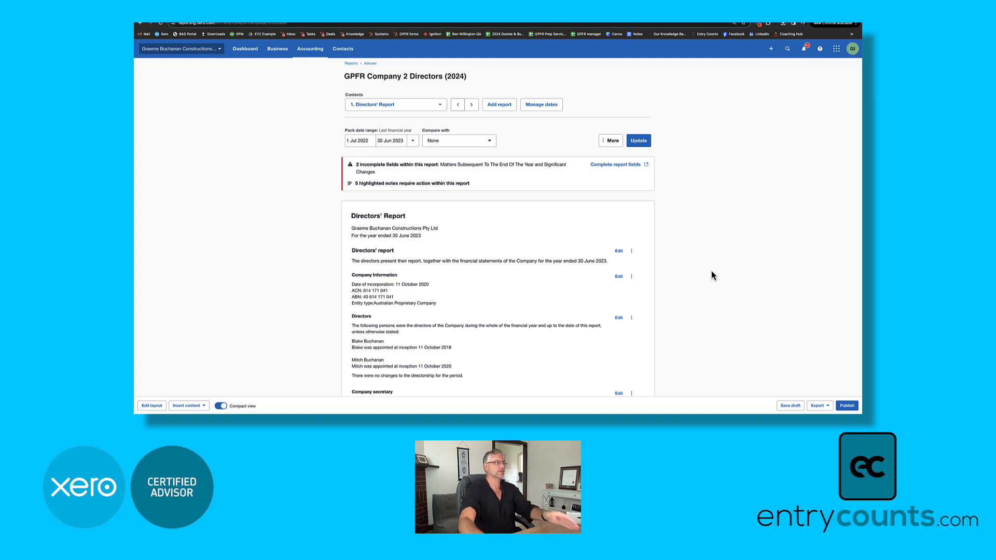
- Review the Directors' Report and hide the Significant changes in the state of affairs note containing the empty Significant Changes field
scroll(704, 275, "down", 5)
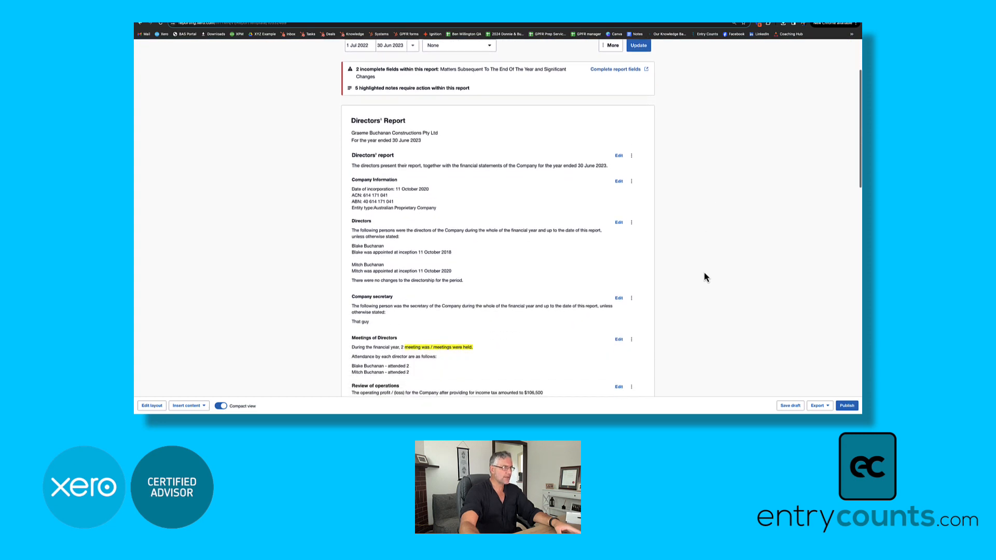
scroll(704, 275, "down", 2)
scroll(704, 272, "down", 3)
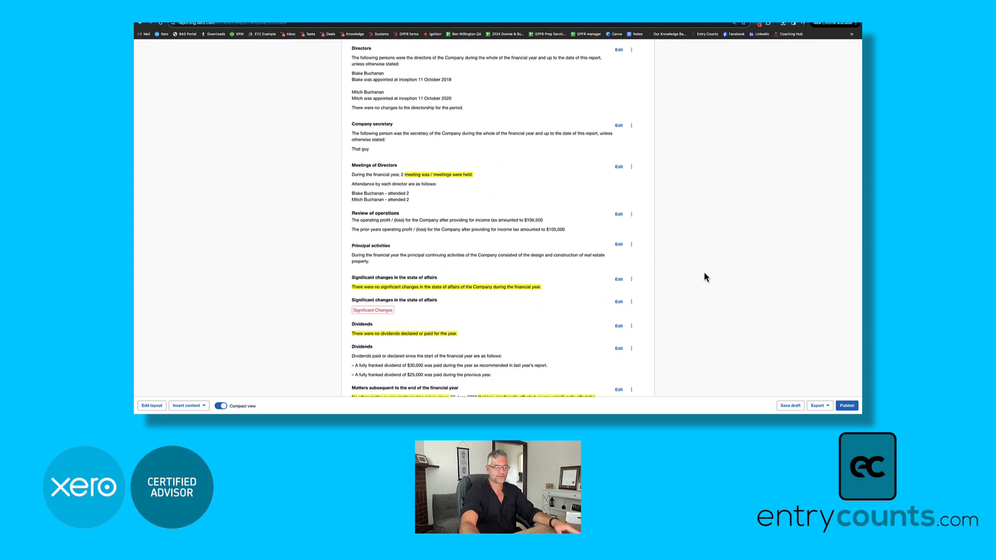
scroll(704, 273, "down", 2)
scroll(704, 272, "down", 2)
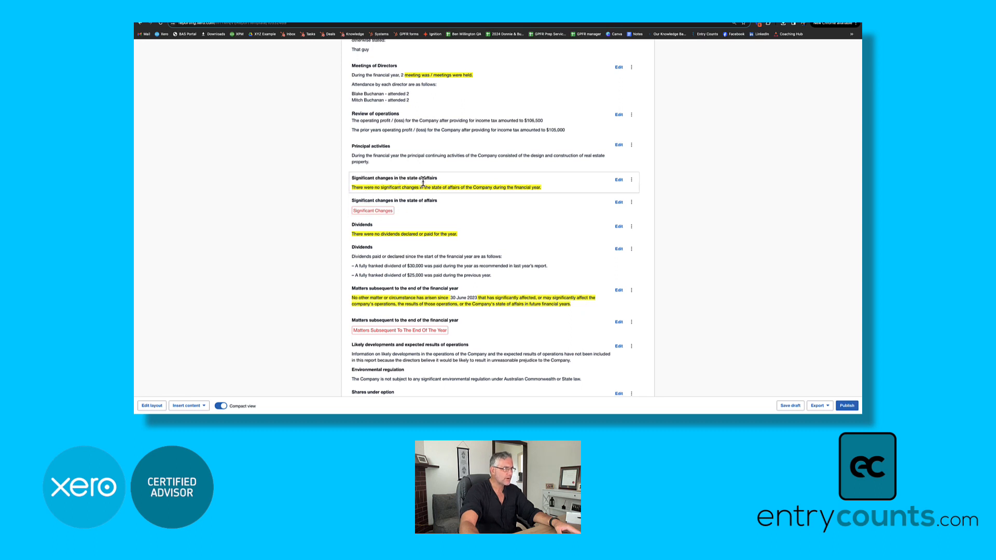
left_click(632, 203)
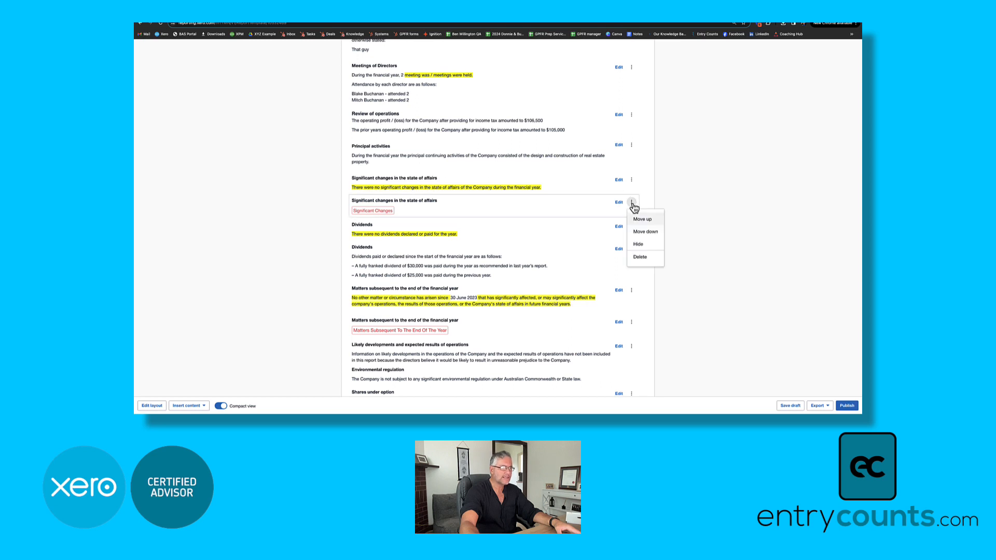
left_click(644, 247)
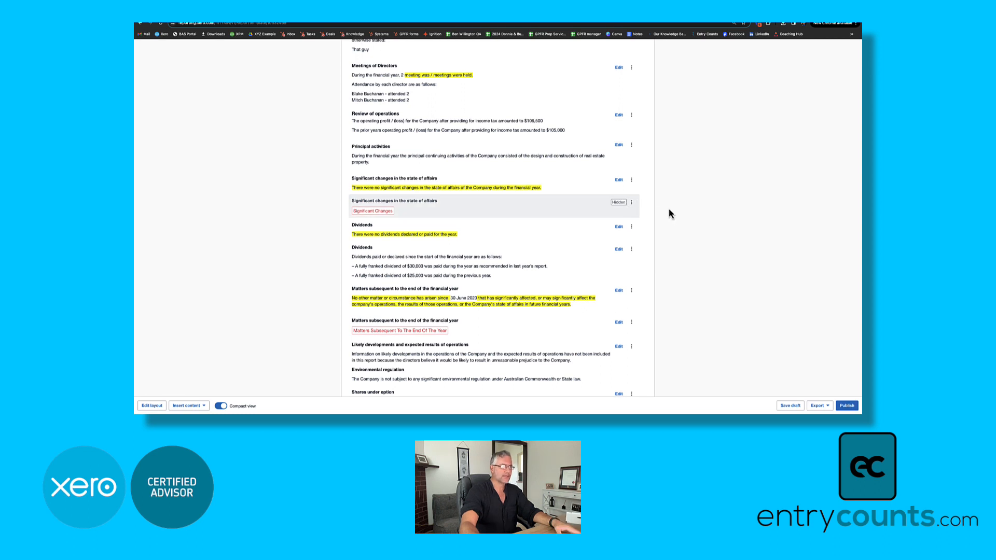
- Glance at the Report Fields list, return to the Directors' Report and hide the Dividends note stating no dividends were declared or paid
left_click(481, 22)
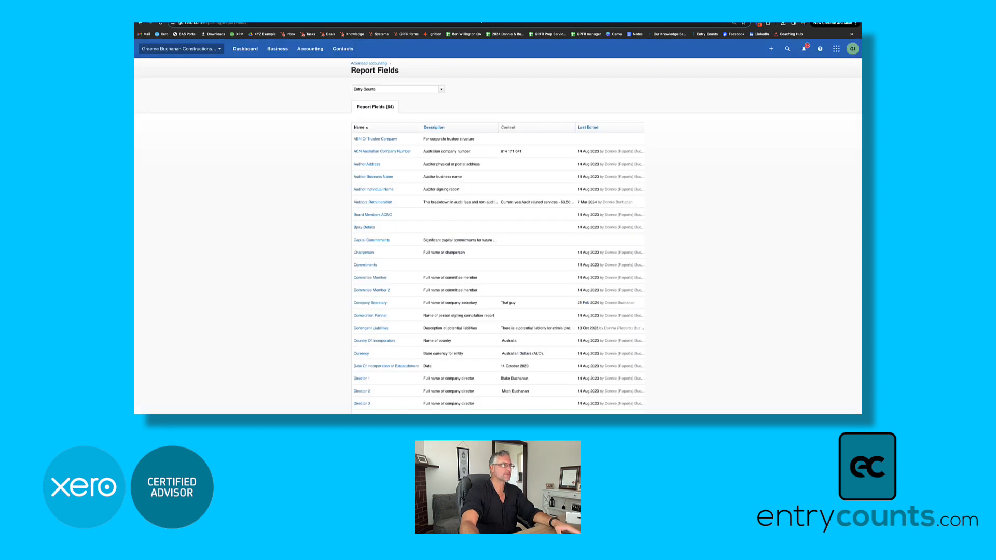
left_click(482, 22)
scroll(683, 229, "down", 2)
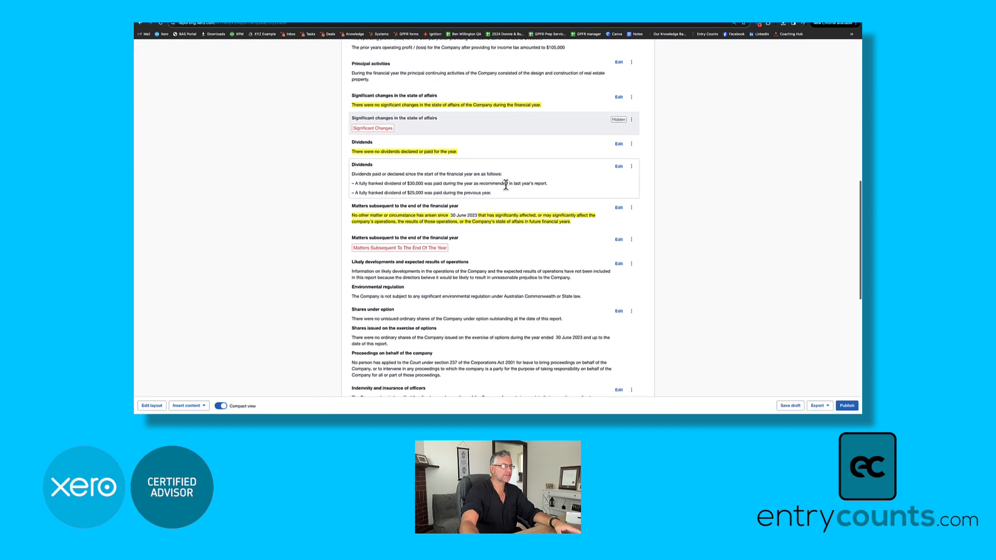
left_click(631, 144)
left_click(637, 186)
- Hide the Matters subsequent to the end of the financial year note containing the empty report field
scroll(481, 154, "down", 2)
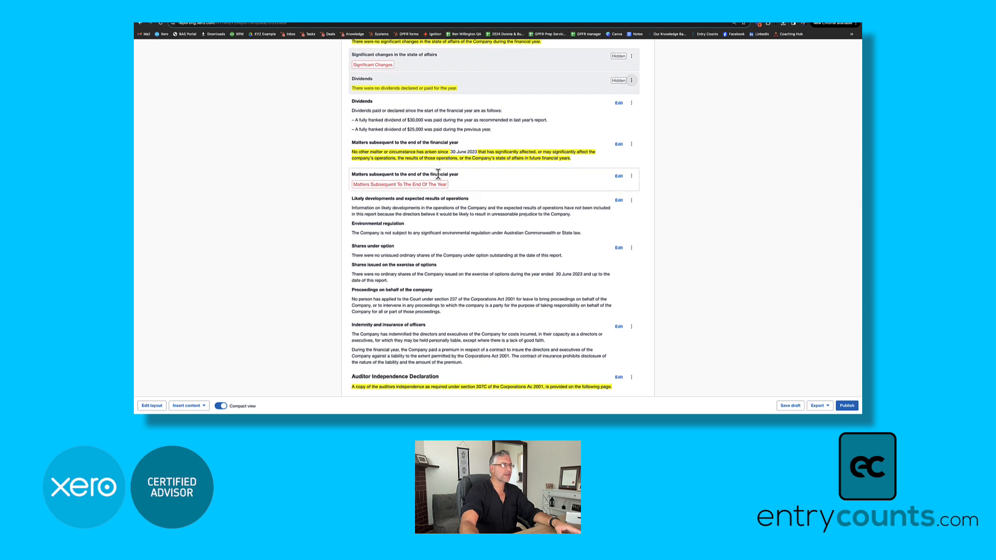
left_click(631, 176)
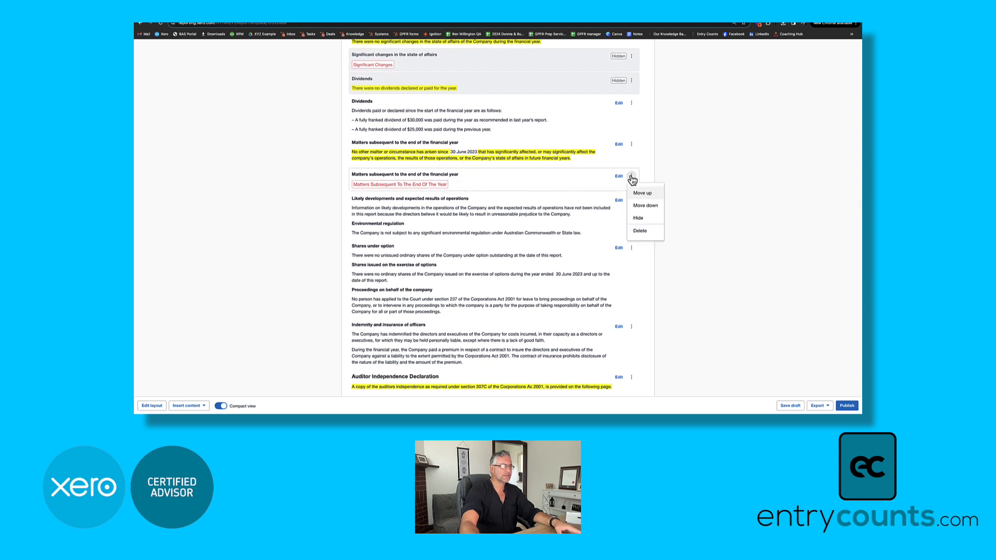
left_click(642, 219)
- Review the rest of the Directors' Report and check the options for the Auditor Independence Declaration note without applying any
scroll(646, 222, "down", 3)
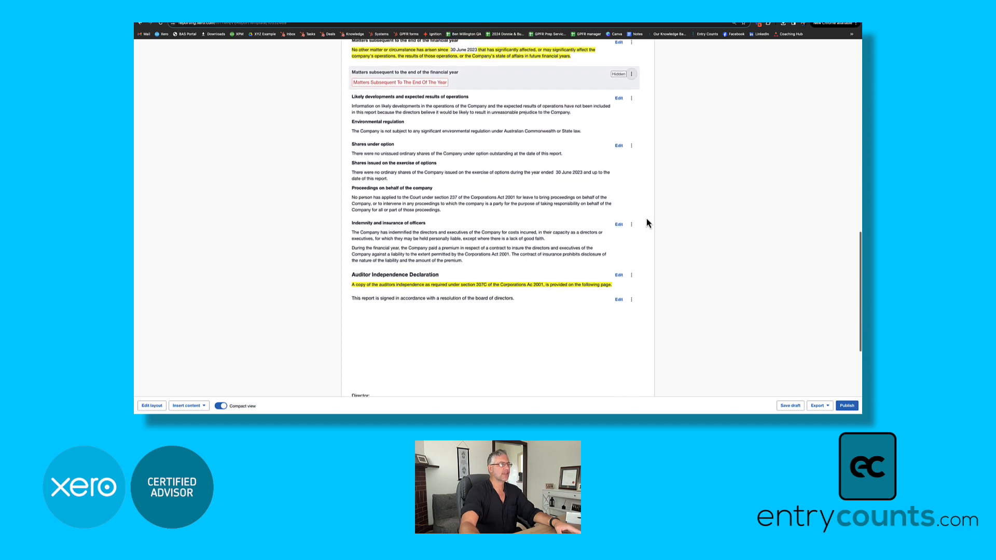
scroll(647, 223, "down", 3)
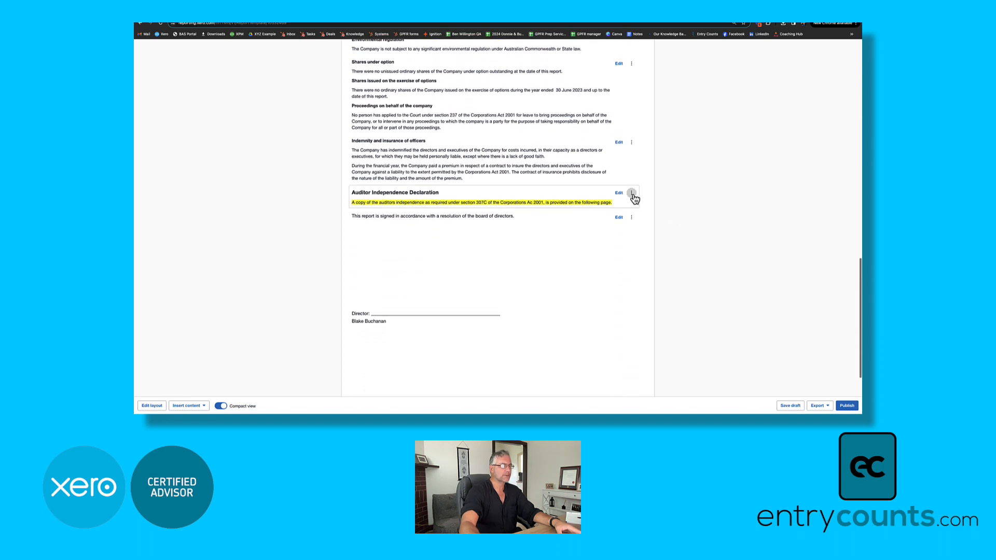
left_click(632, 193)
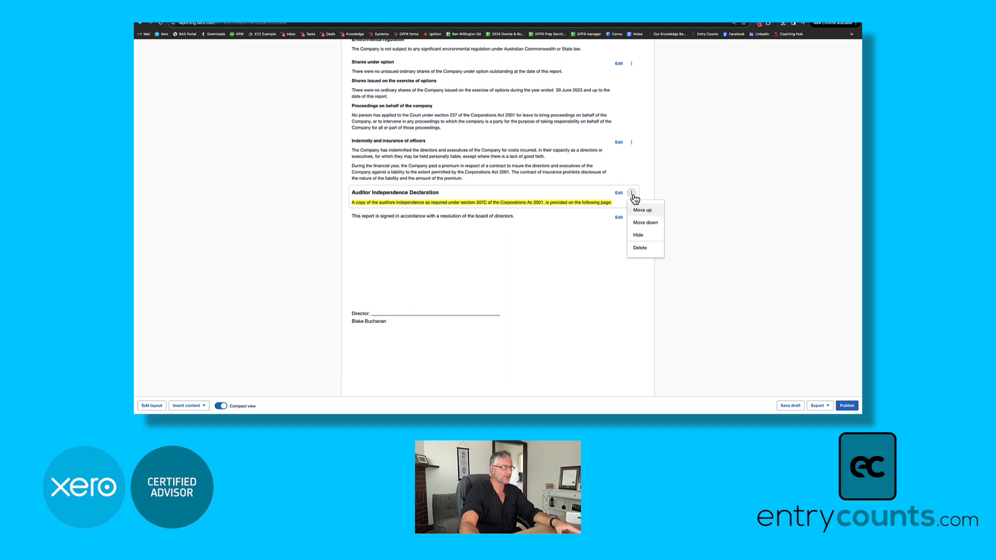
left_click(685, 200)
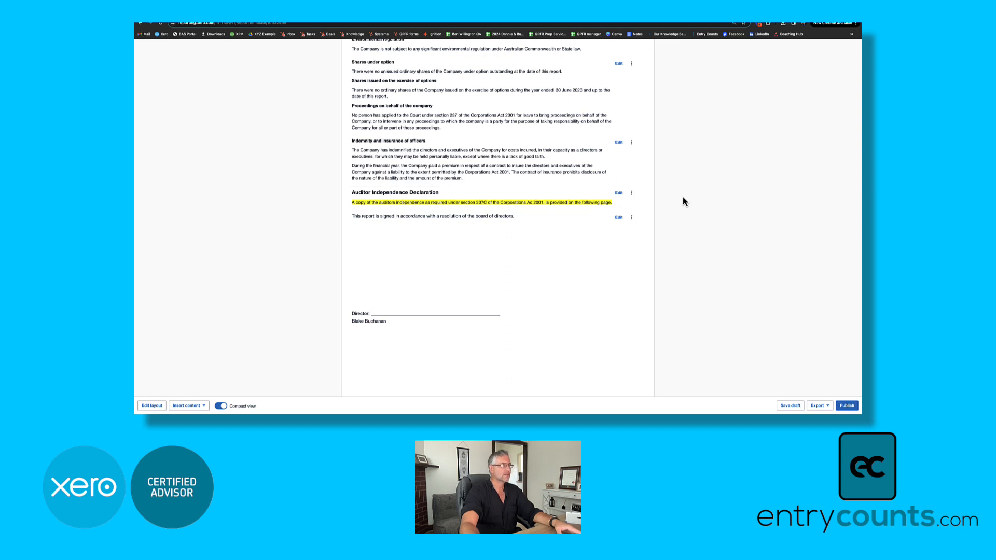
scroll(682, 202, "up", 5)
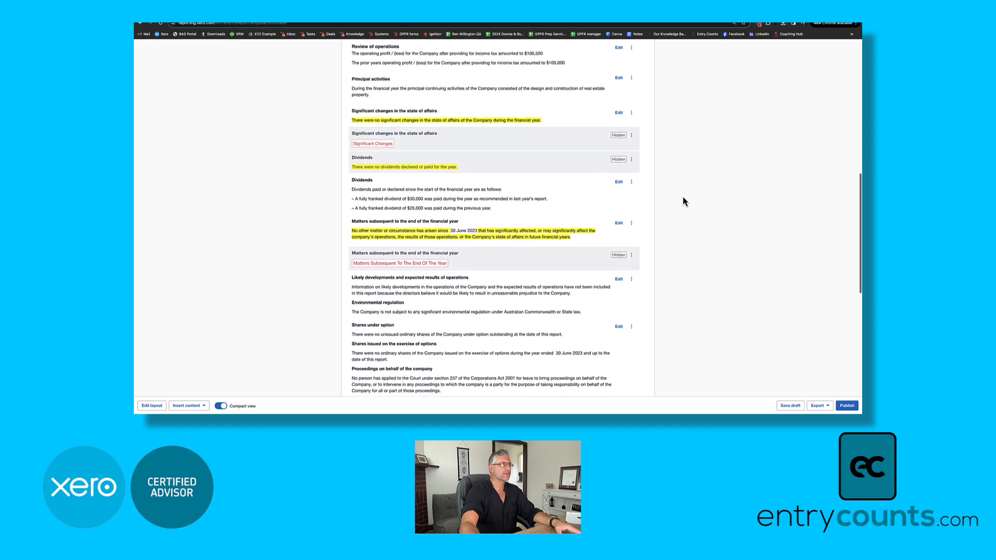
- Hide the Meetings of Directors note in the Directors' Report
scroll(682, 197, "up", 4)
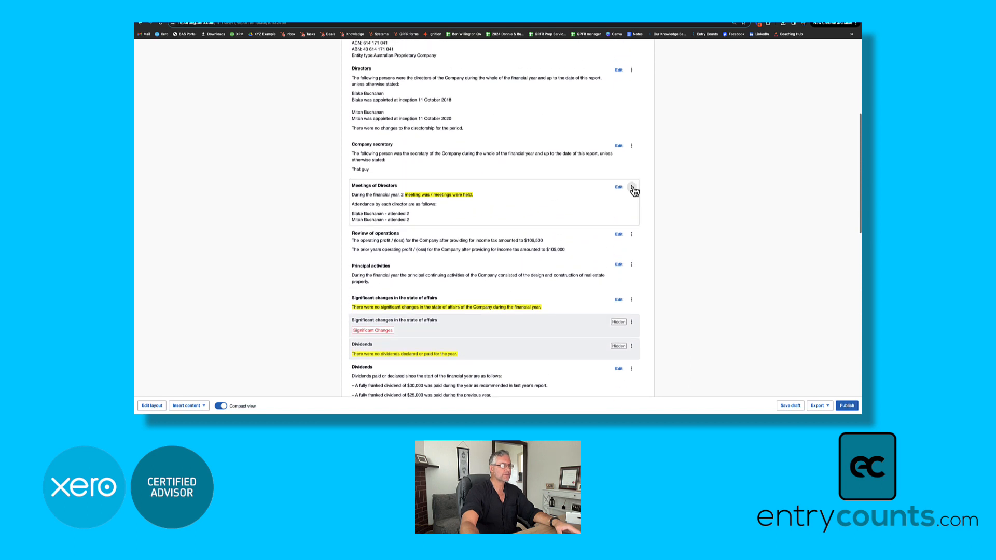
left_click(632, 188)
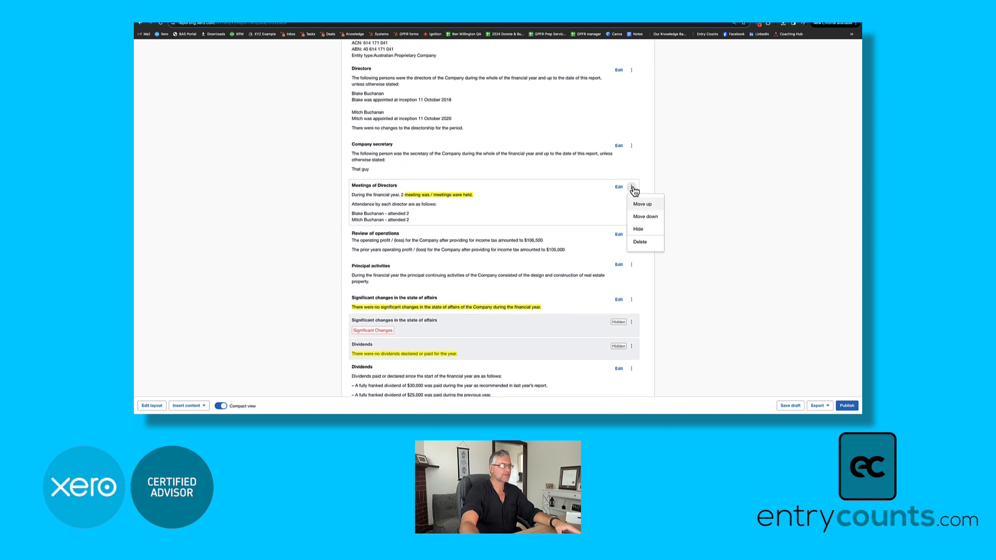
left_click(641, 230)
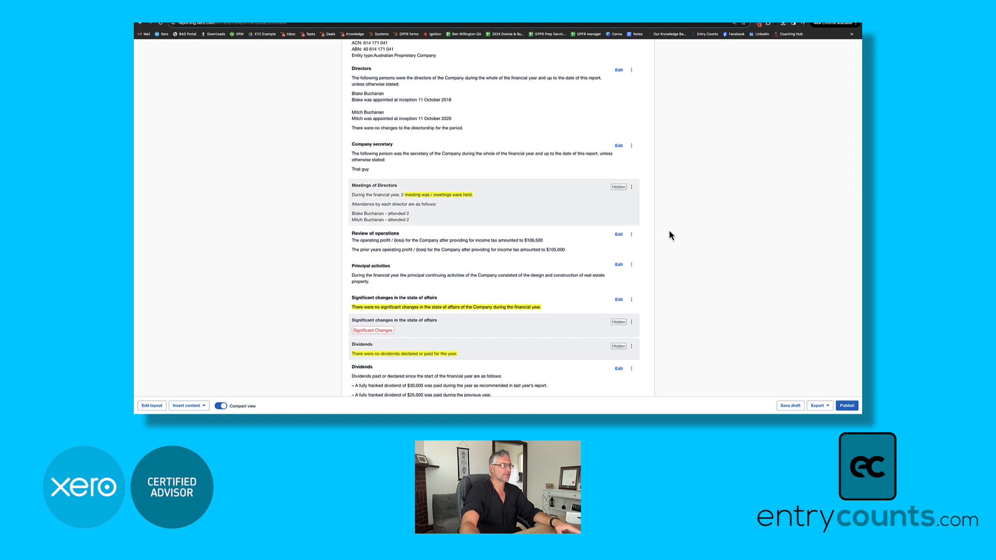
- Go to report 8, Notes to the Financial Statements, and hide the empty Disaggregation Of Revenue schedule
scroll(669, 236, "down", 8)
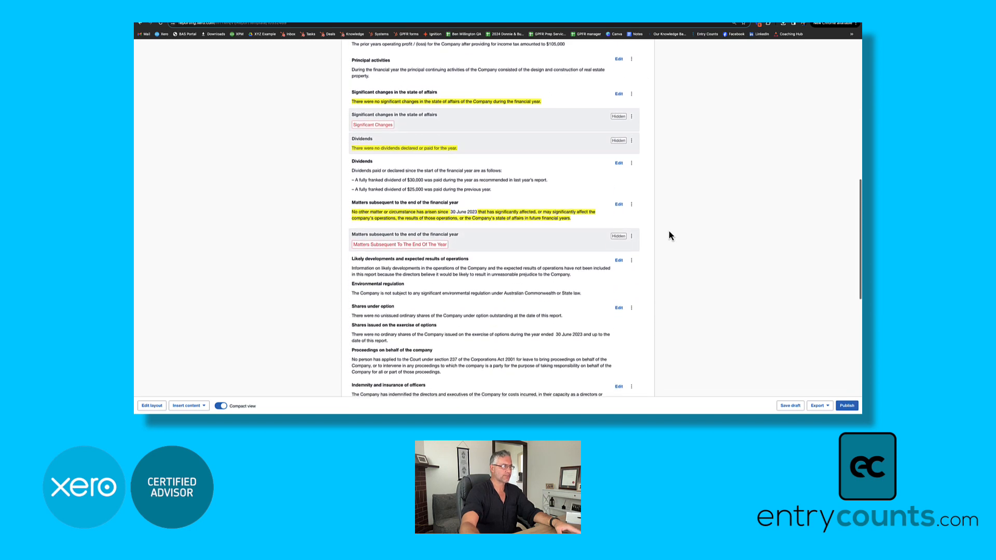
scroll(668, 234, "down", 3)
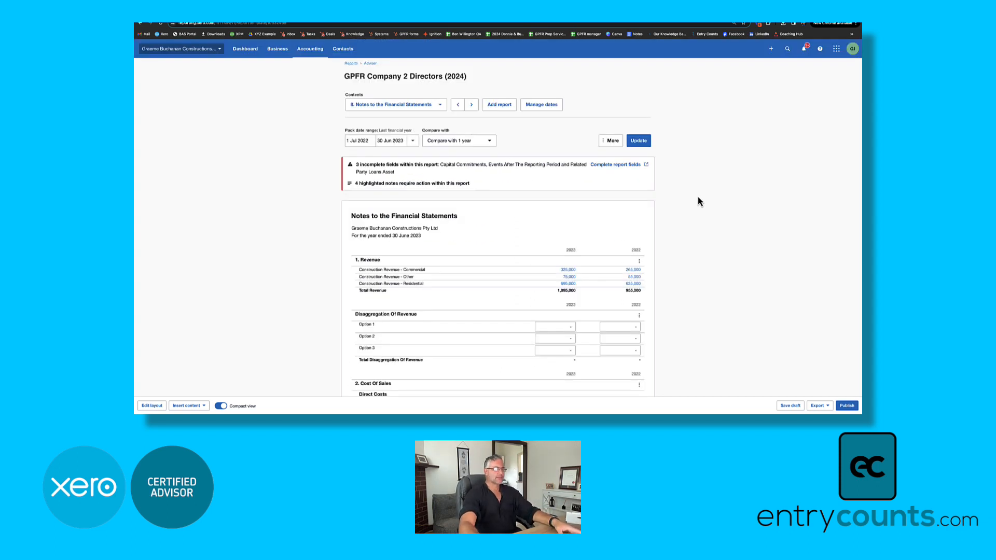
scroll(698, 201, "down", 3)
left_click(639, 187)
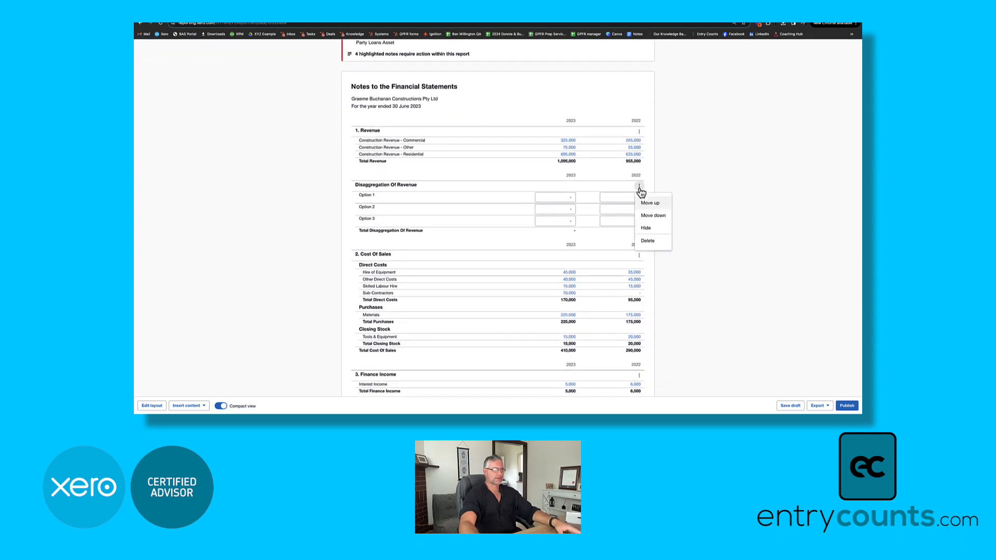
left_click(646, 227)
- Review the notes schedules and hide the empty Contract Cost Assets and Current Tax Assets schedules
scroll(647, 225, "down", 3)
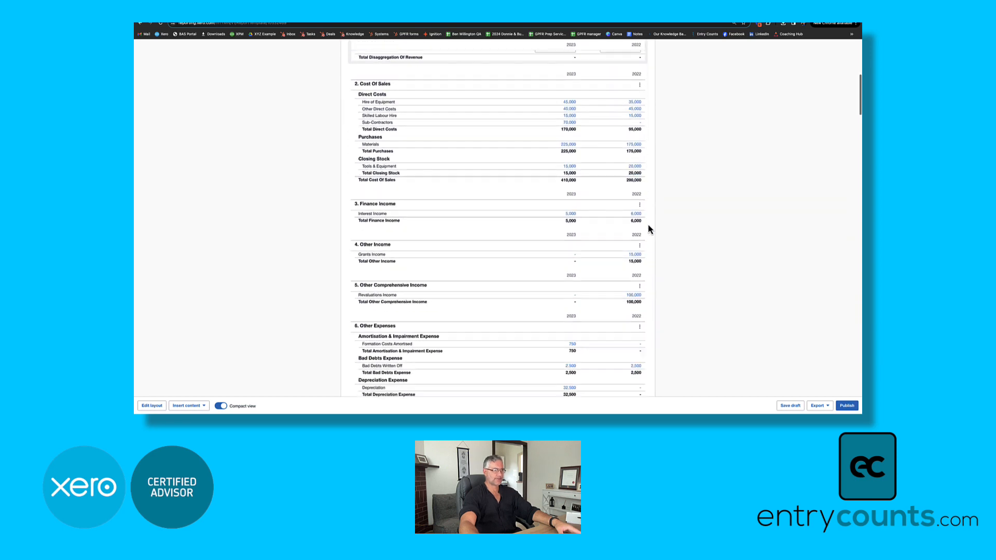
scroll(649, 229, "down", 10)
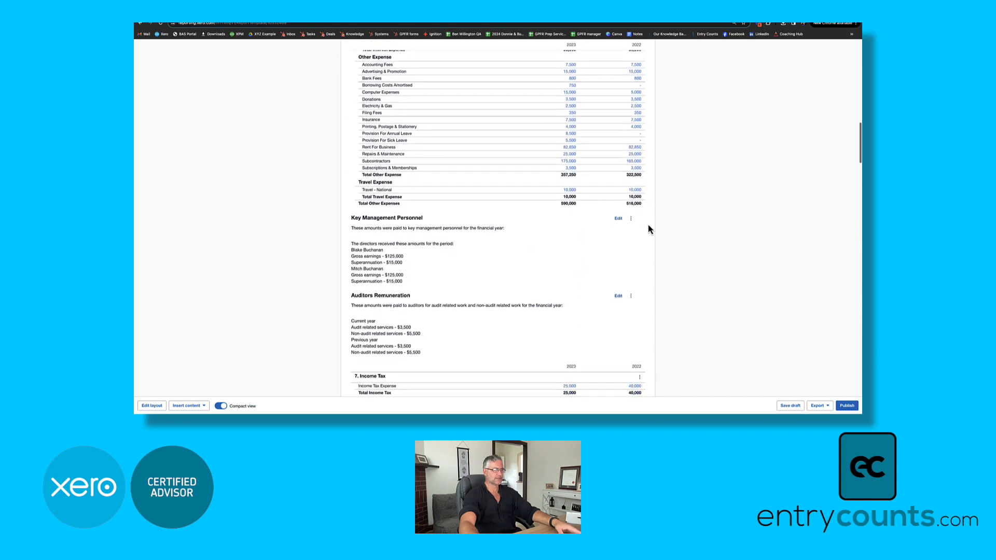
scroll(649, 227, "down", 6)
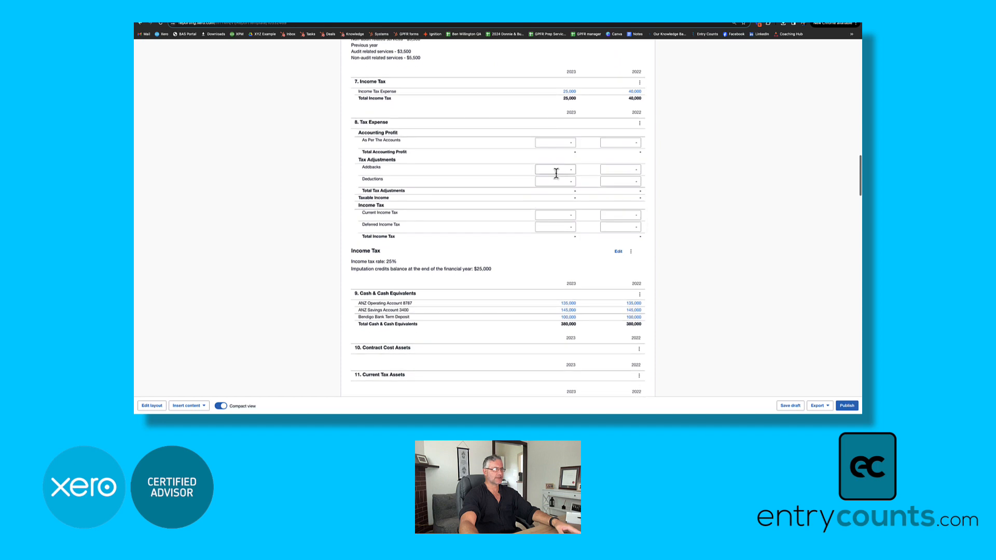
scroll(622, 236, "down", 2)
left_click(638, 247)
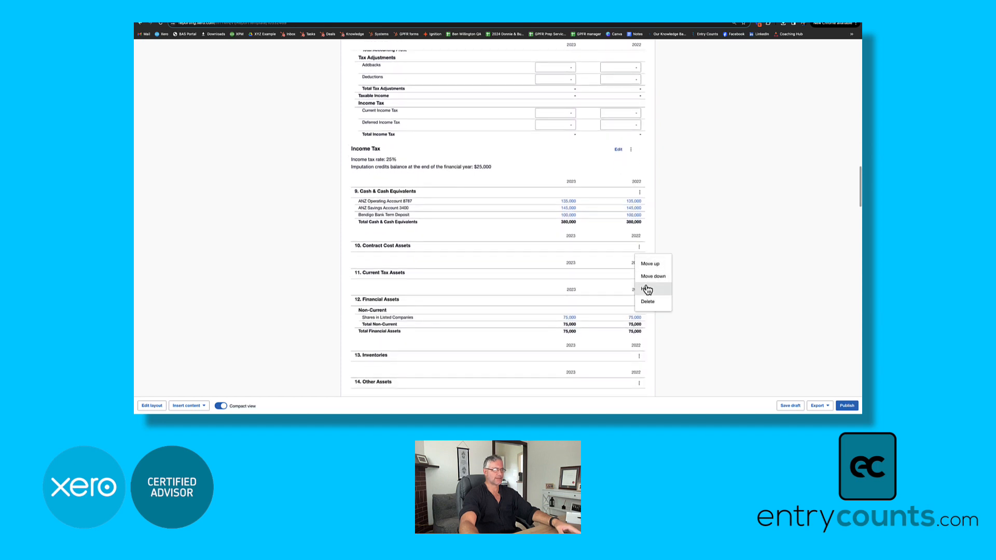
left_click(647, 288)
left_click(639, 287)
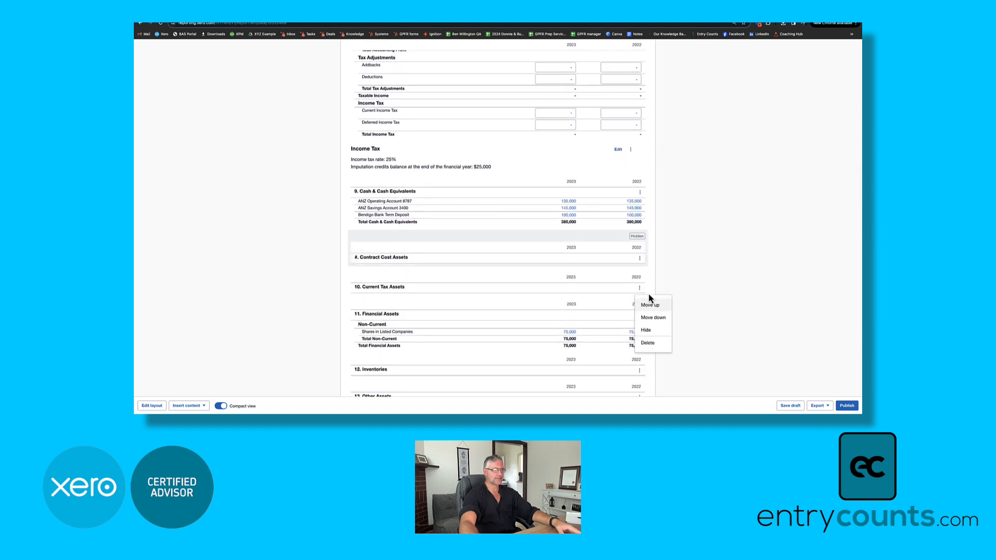
left_click(649, 330)
- Hide the empty Related Party Loans asset schedule with its Related Party Loans Asset note, plus the empty Other Assets and Inventories schedules
scroll(651, 332, "down", 4)
left_click(639, 221)
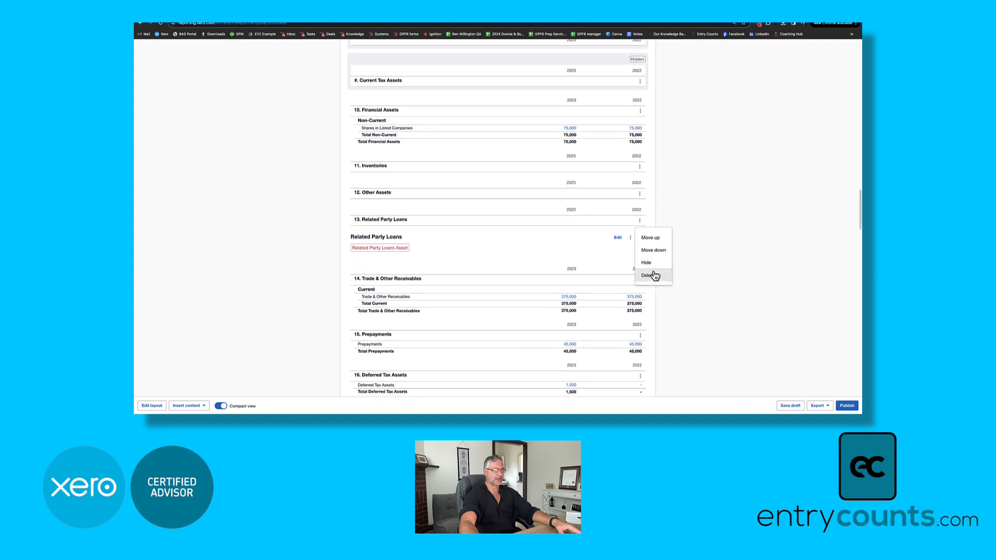
left_click(646, 262)
left_click(629, 251)
left_click(643, 291)
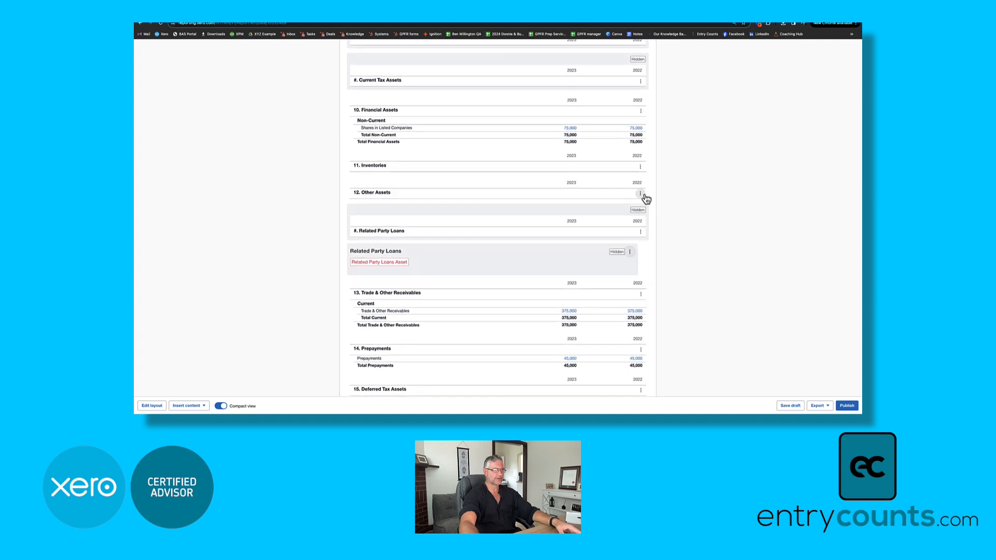
left_click(642, 195)
- Hide the empty Investments in Associates, Investments in Joint Ventures and Investment Property schedules
left_click(641, 149)
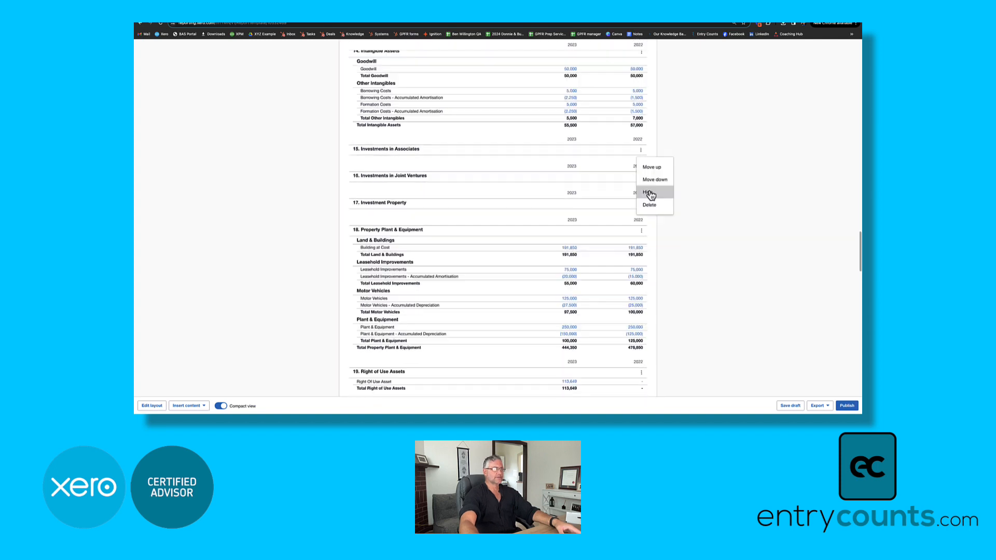
left_click(648, 192)
left_click(642, 192)
left_click(649, 235)
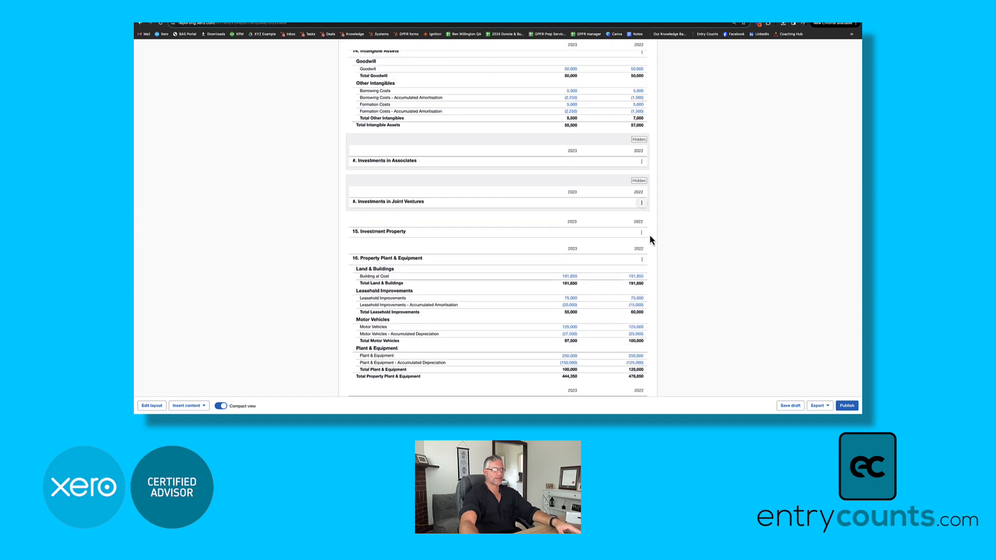
left_click(639, 236)
left_click(649, 270)
- Hide the empty Deferred Income, Employee Benefits and Other Liabilities schedules among the liability notes
scroll(652, 276, "down", 5)
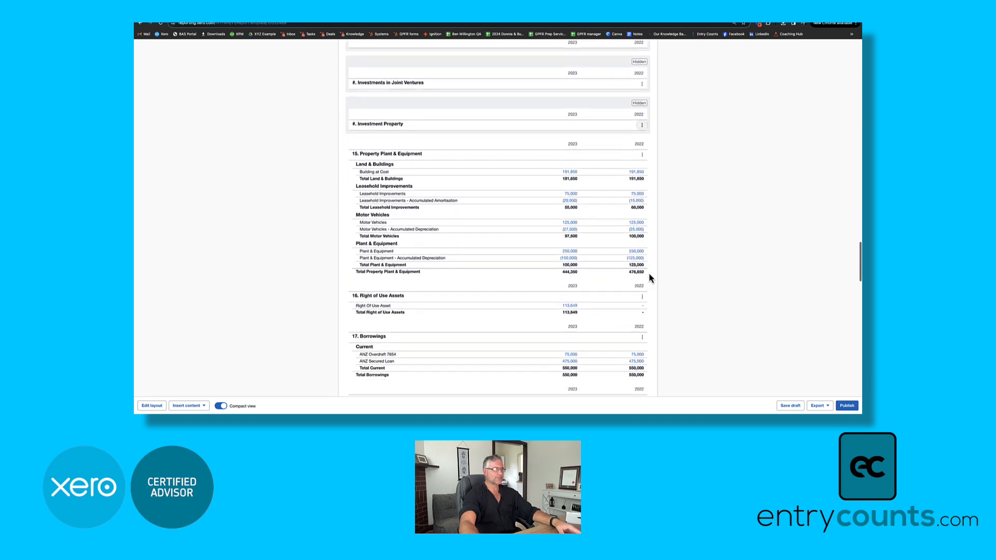
scroll(651, 264, "down", 3)
left_click(641, 229)
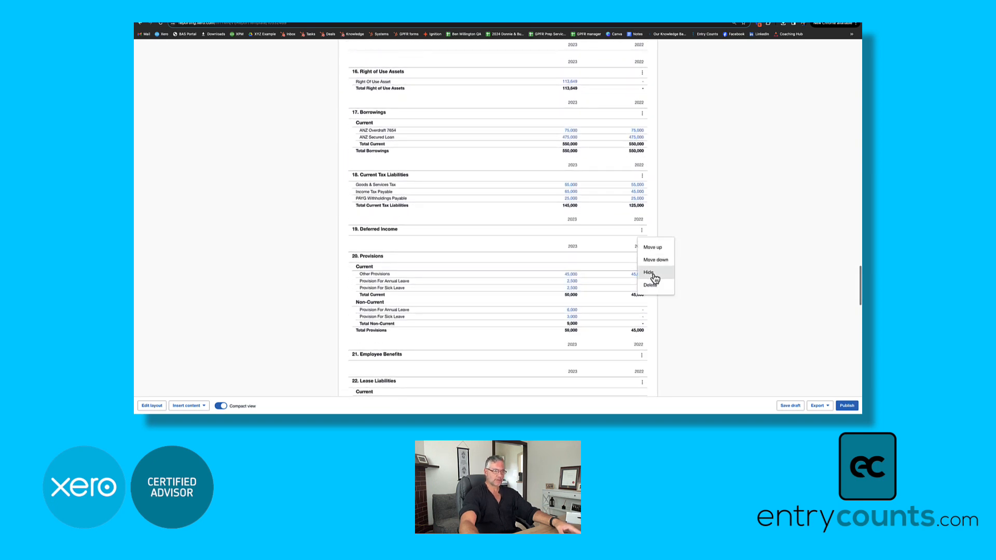
left_click(650, 263)
scroll(652, 275, "down", 5)
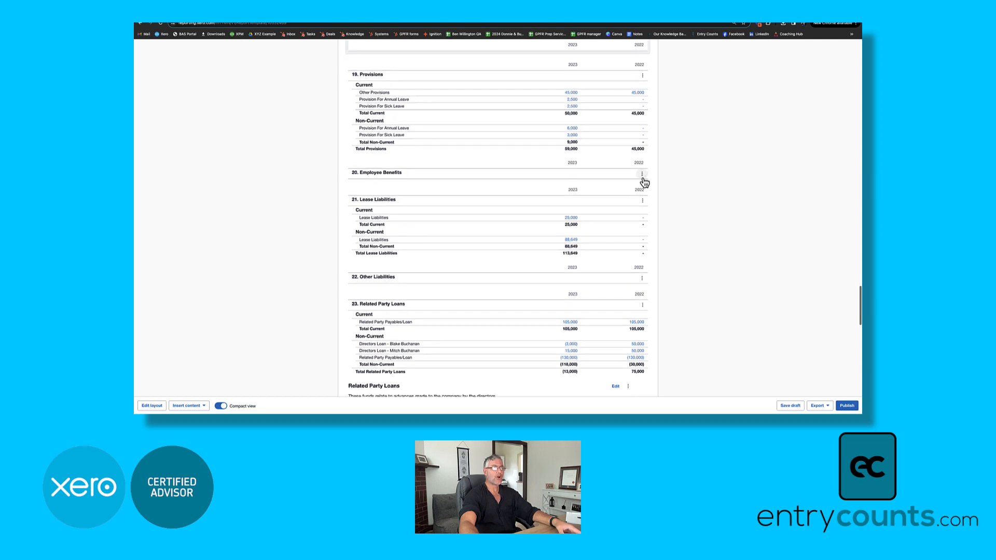
left_click(641, 174)
left_click(649, 220)
scroll(646, 207, "down", 5)
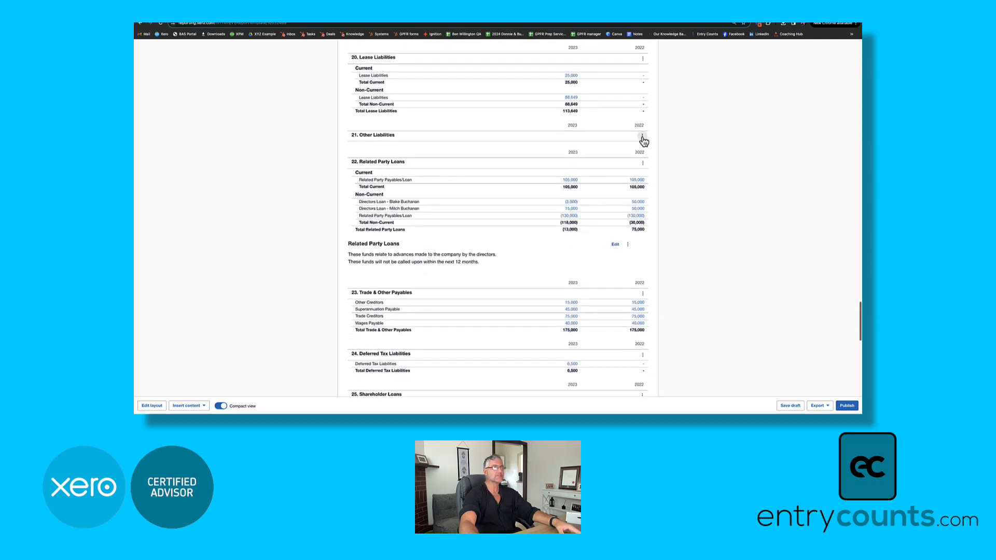
left_click(642, 136)
left_click(648, 179)
- Hide the empty Shareholder Loans, Other Equity and Reserves schedules
scroll(673, 206, "down", 5)
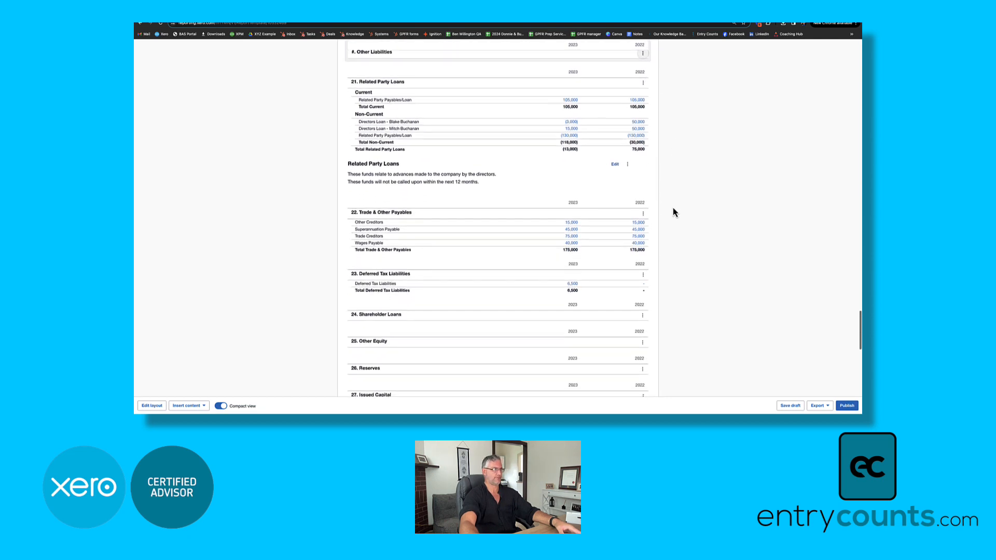
left_click(642, 216)
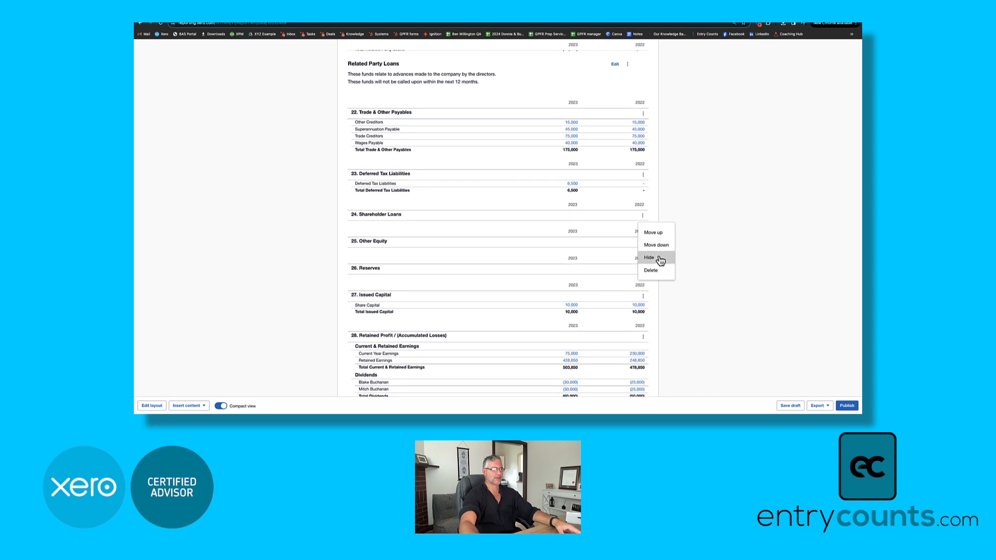
left_click(657, 256)
left_click(643, 256)
left_click(652, 297)
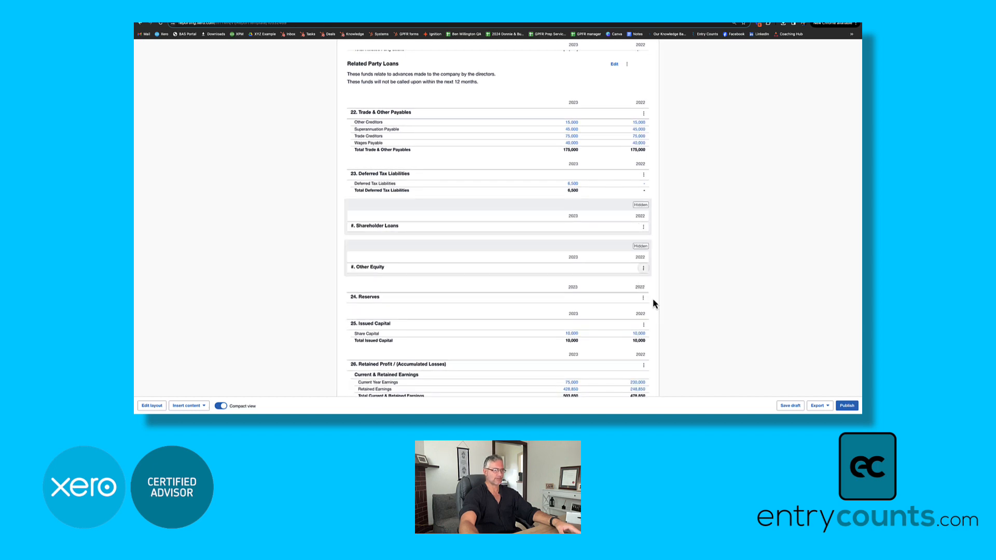
left_click(643, 299)
left_click(652, 340)
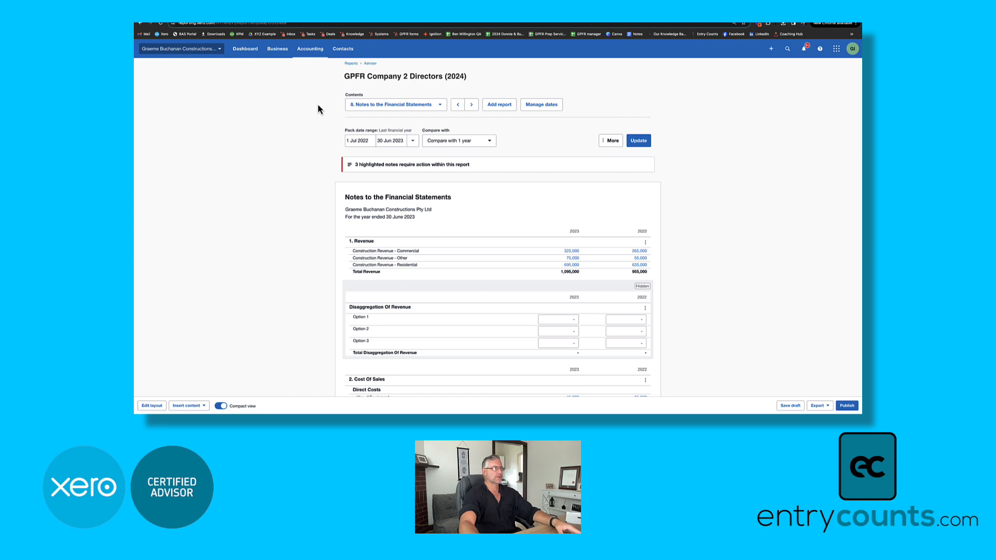
- Switch to report 7, the accounting policy Notes to the Financial Statements, and hide the Contract Cost Assets policy note
left_click(378, 104)
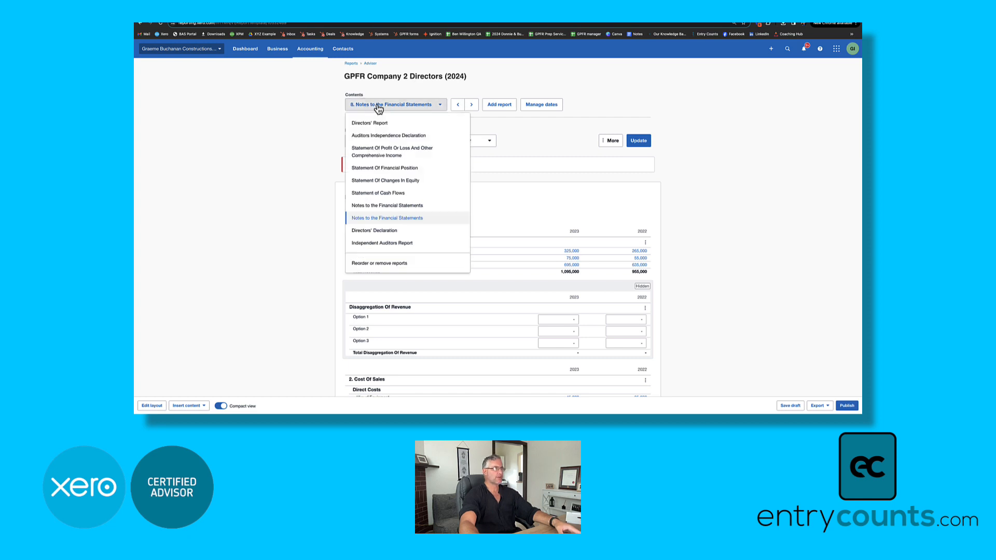
left_click(363, 206)
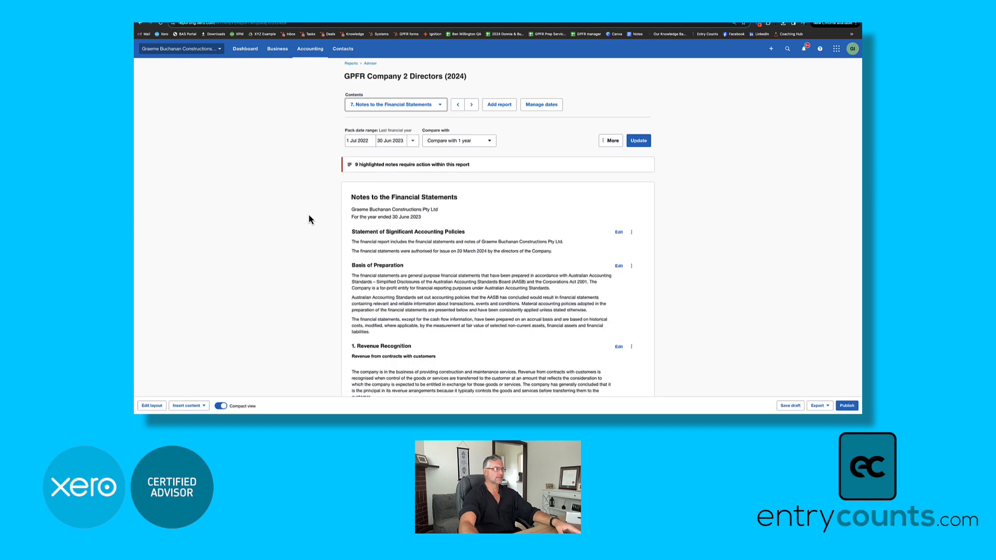
scroll(703, 315, "down", 5)
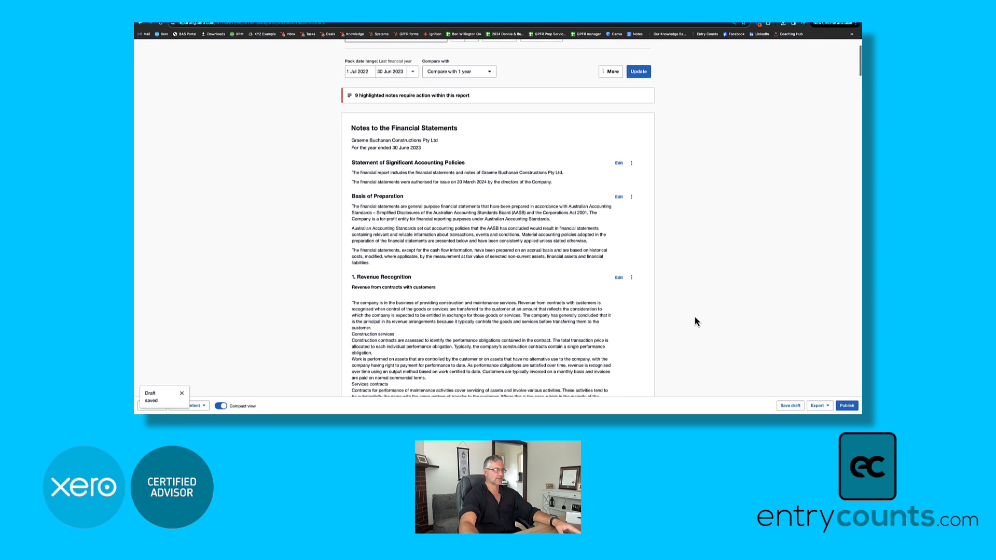
scroll(695, 322, "down", 8)
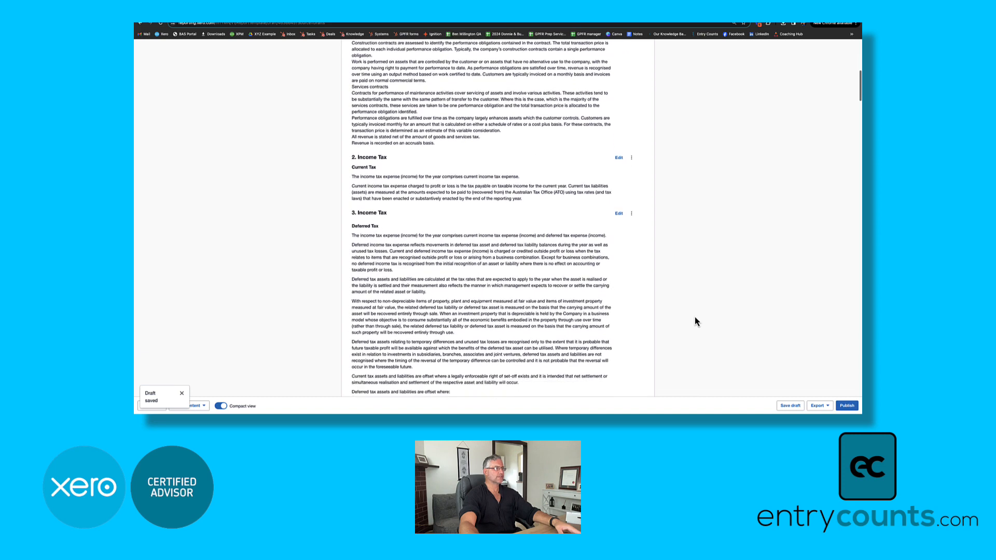
scroll(694, 317, "down", 8)
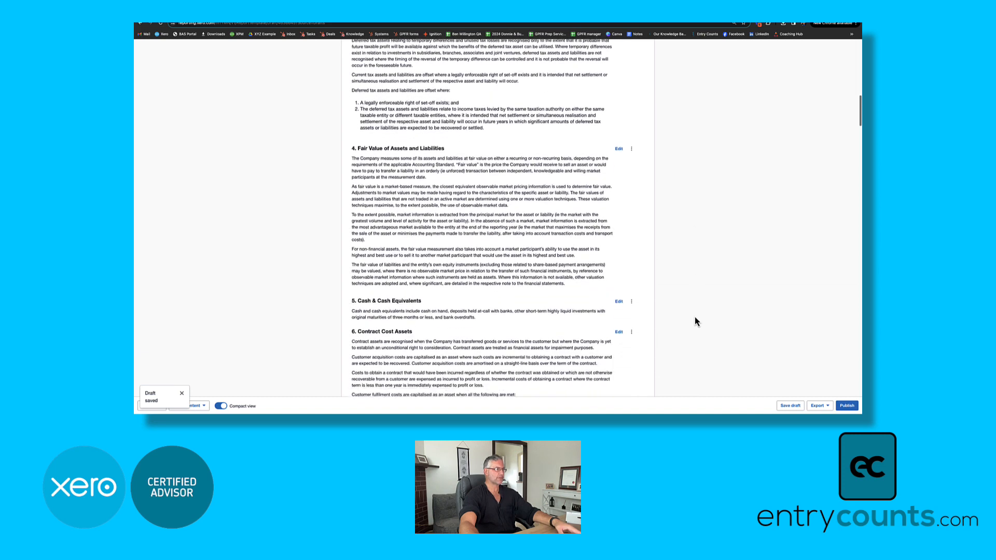
left_click(631, 266)
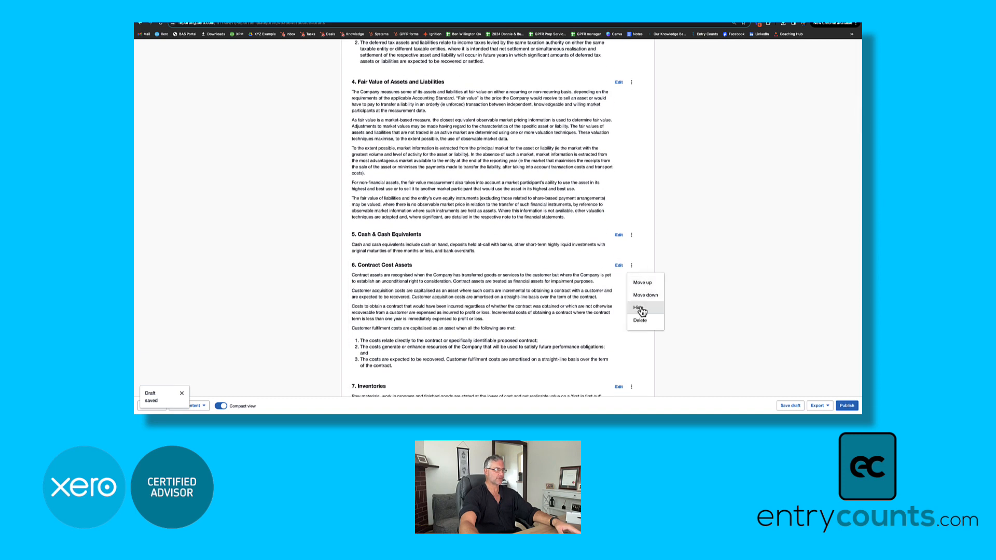
left_click(641, 311)
- Hide the Right of Use Assets and Borrowing & Formation Costs accounting policy notes
scroll(640, 311, "down", 8)
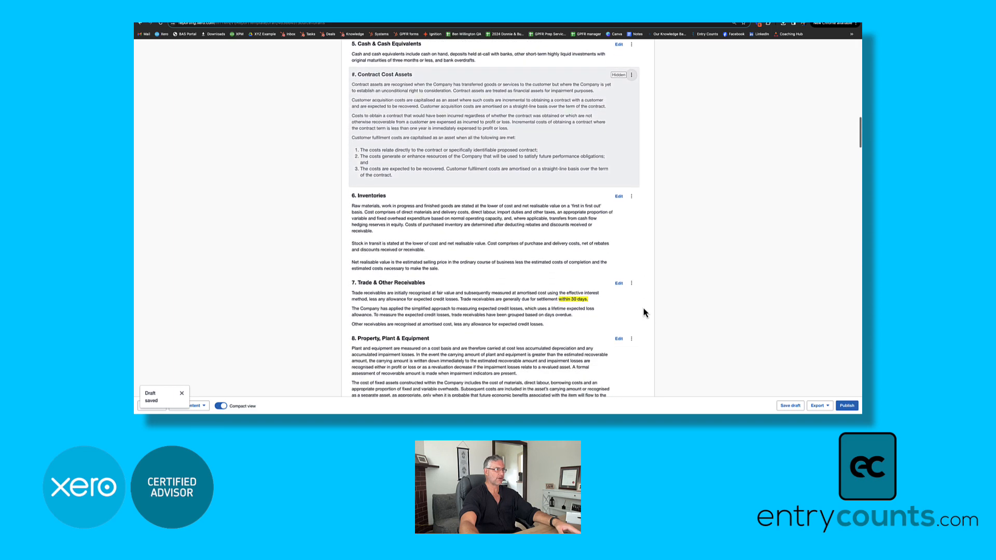
scroll(643, 313, "down", 5)
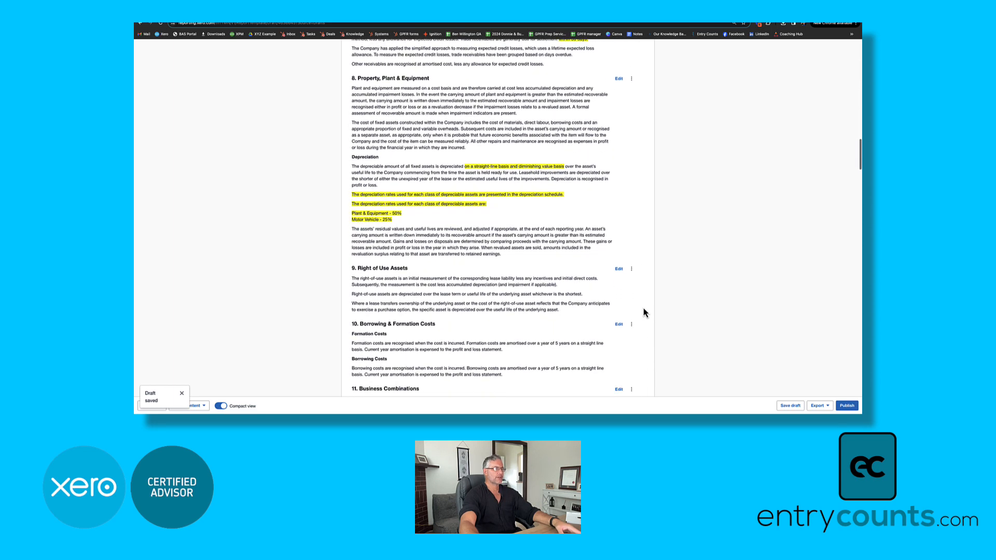
left_click(632, 269)
left_click(642, 312)
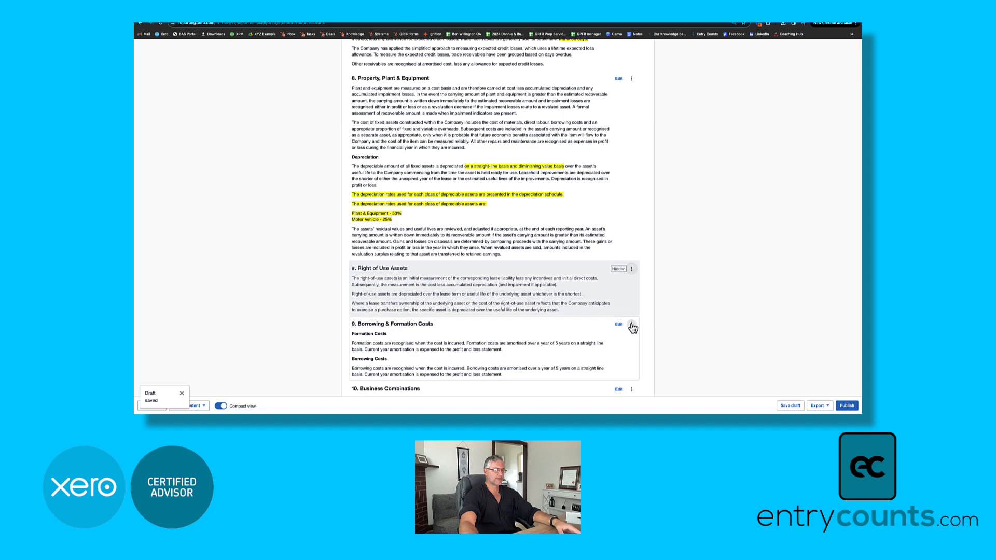
left_click(631, 325)
left_click(641, 367)
- Hide the Business Combinations accounting policy note and continue to the policy notes below it
scroll(633, 291, "down", 3)
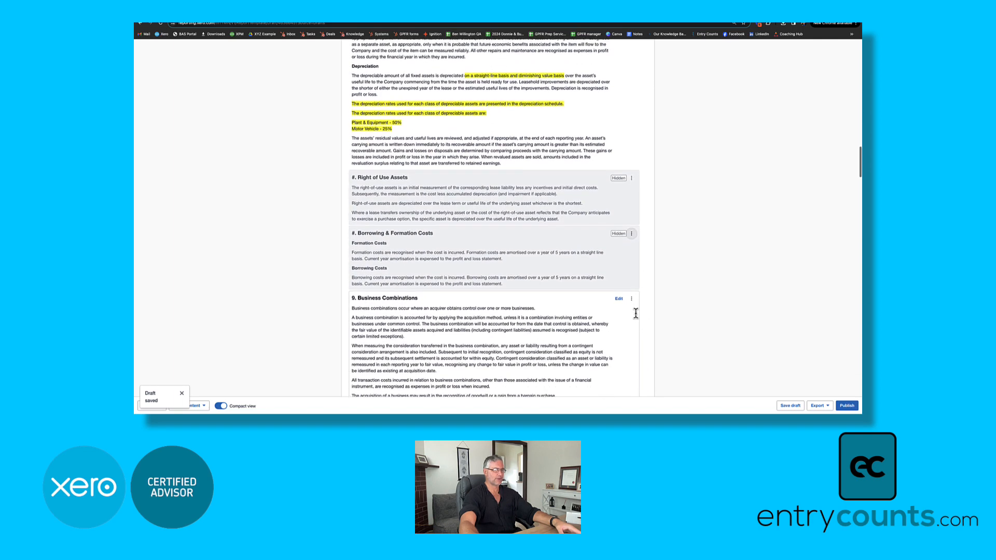
left_click(632, 285)
left_click(642, 326)
scroll(641, 325, "down", 5)
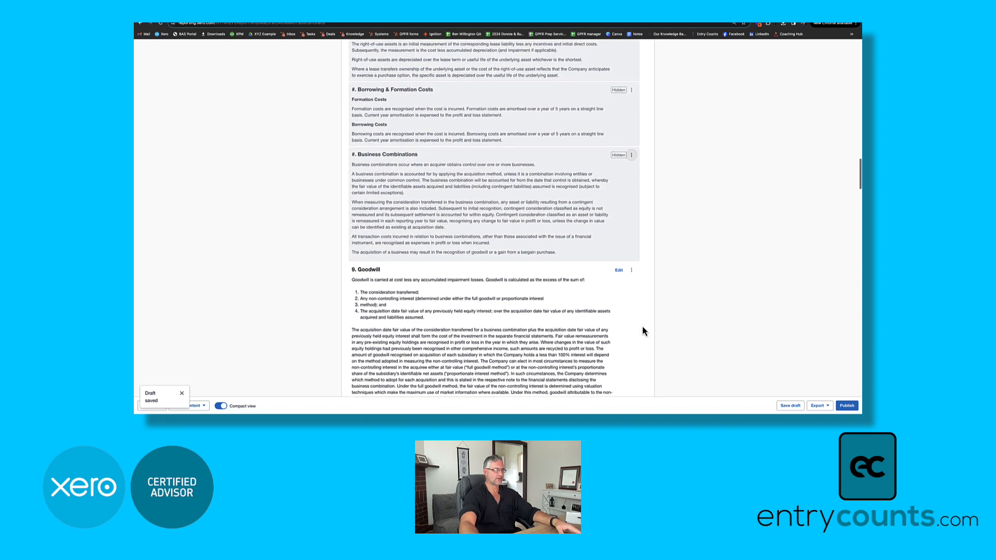
left_click(632, 159)
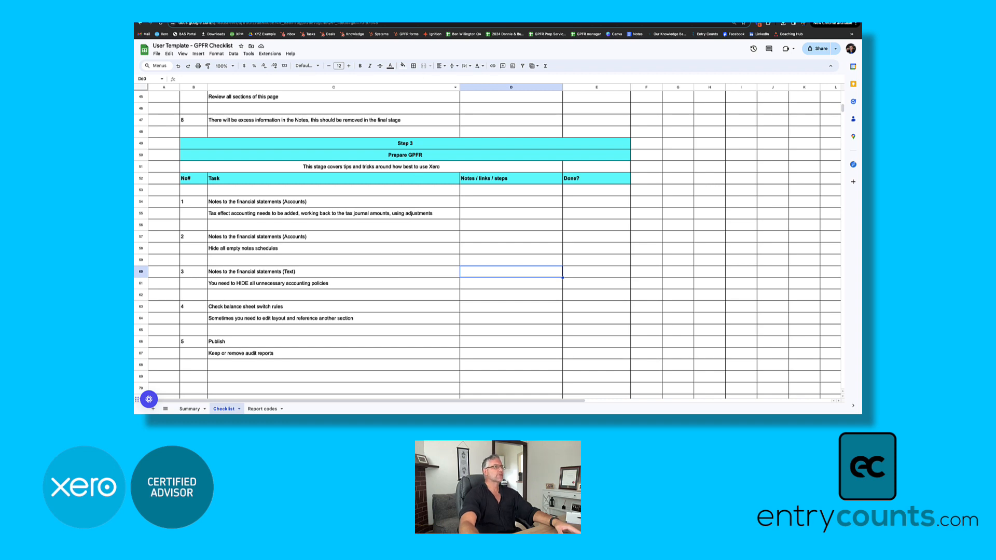
- Switch back to the report pack in Xero and open report 4, Statement Of Financial Position, to check its note references
left_click(456, 14)
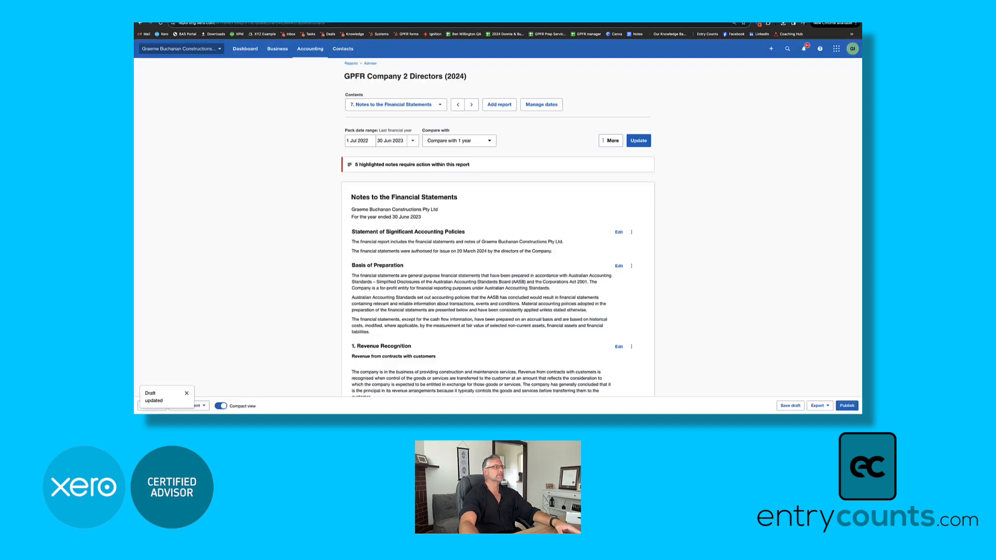
left_click(384, 106)
left_click(365, 168)
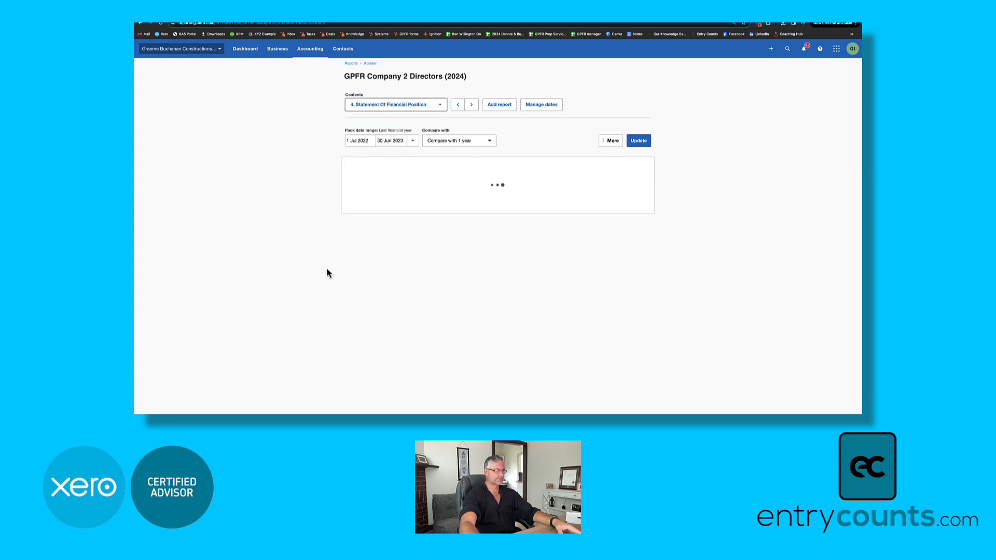
scroll(328, 273, "down", 3)
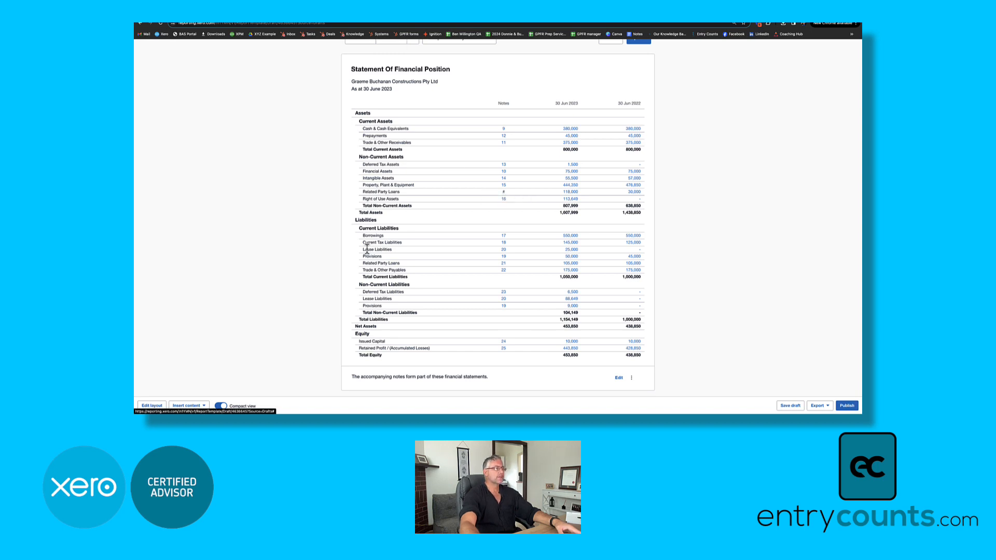
- Edit the Statement Of Financial Position layout and link the current-asset Related Party Loans row to note 21, Related Party Loans
left_click(153, 408)
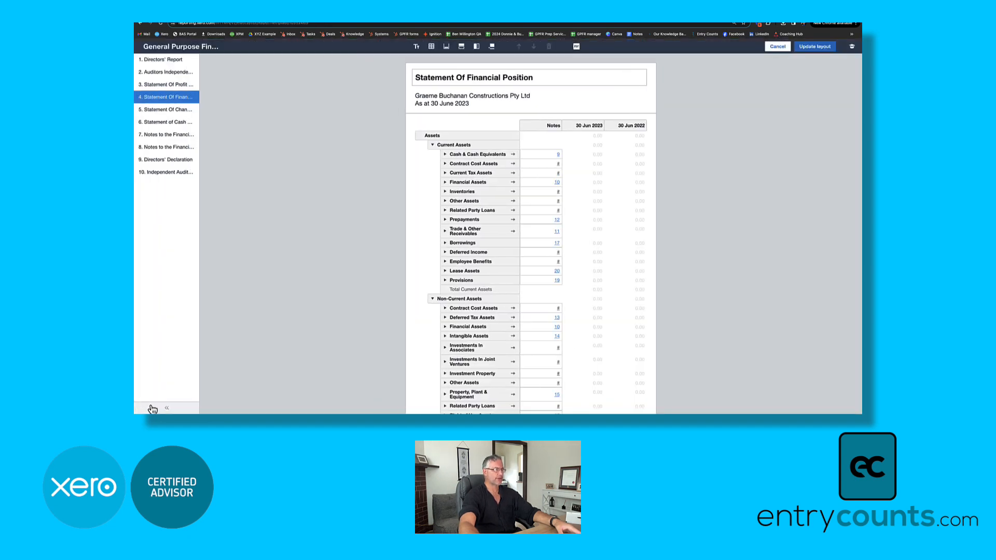
left_click(546, 210)
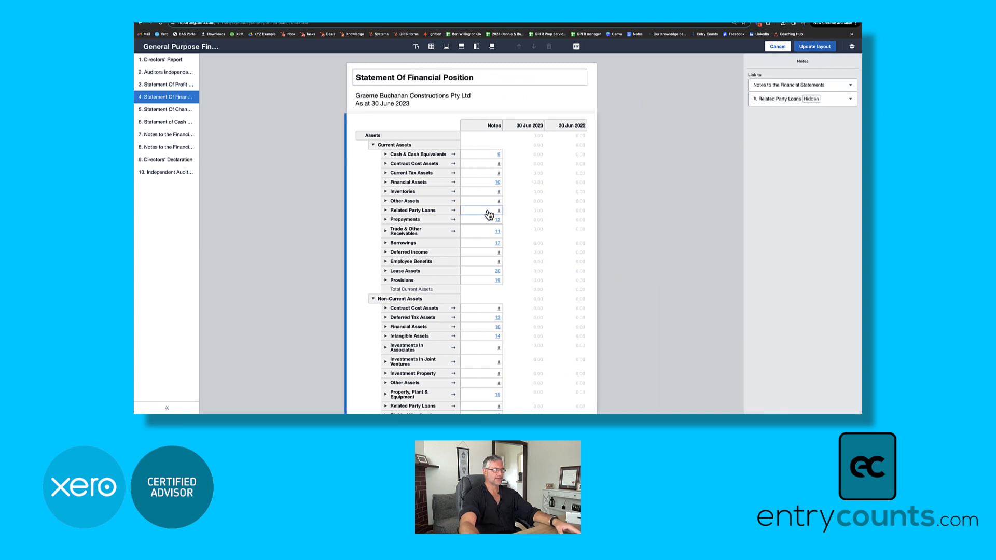
left_click(830, 99)
scroll(788, 260, "down", 4)
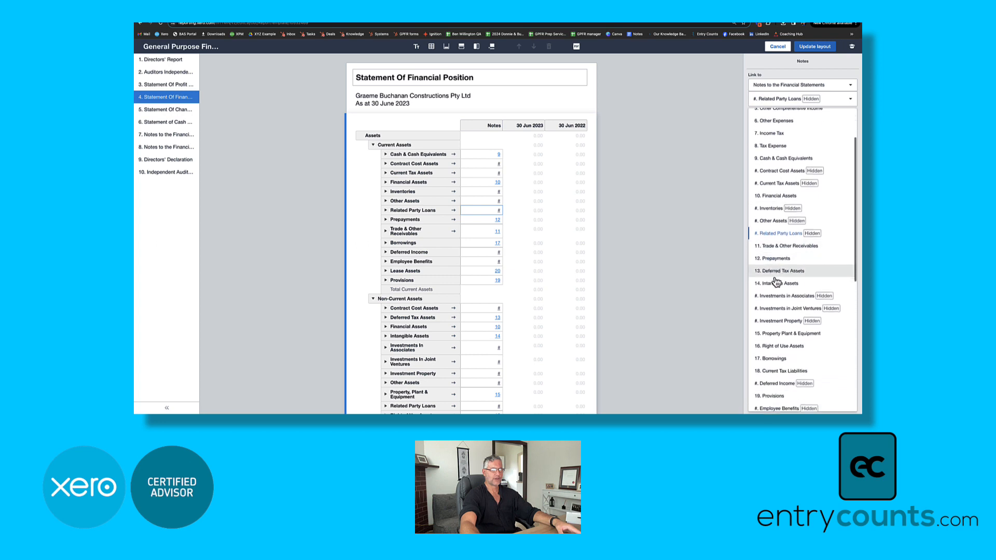
scroll(776, 282, "down", 5)
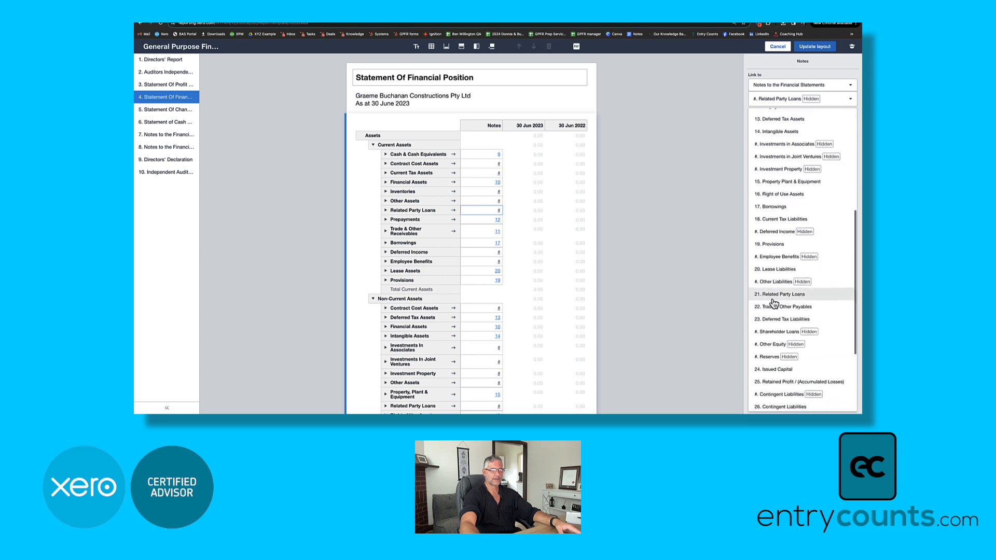
left_click(773, 297)
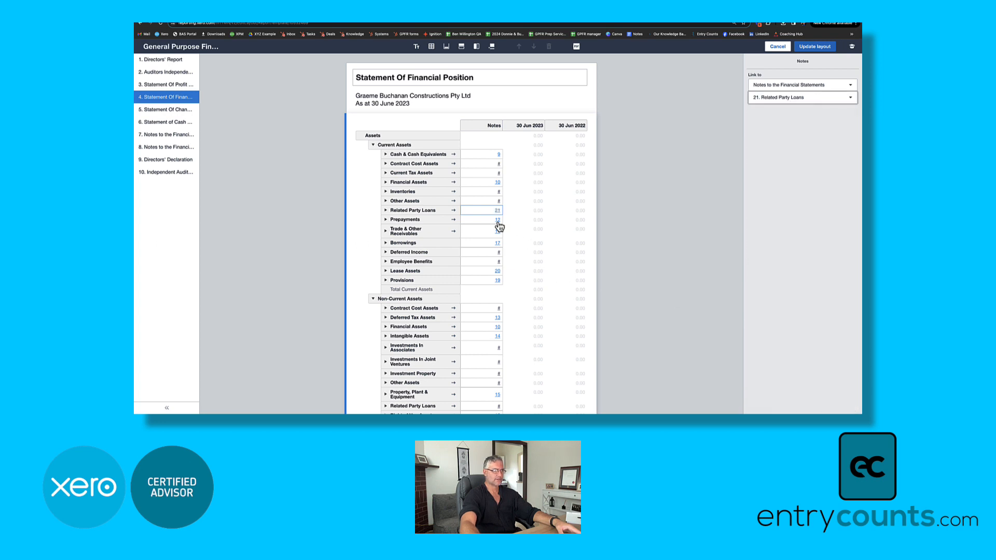
- Link the Non-Current Assets Related Party Loans row to note 21, Related Party Loans, and apply the layout changes
scroll(483, 305, "down", 3)
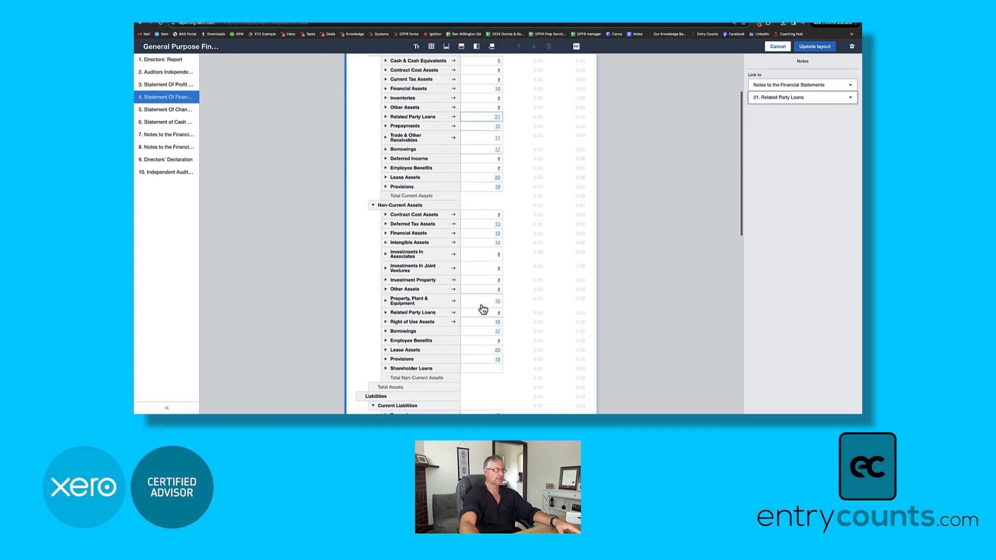
left_click(478, 314)
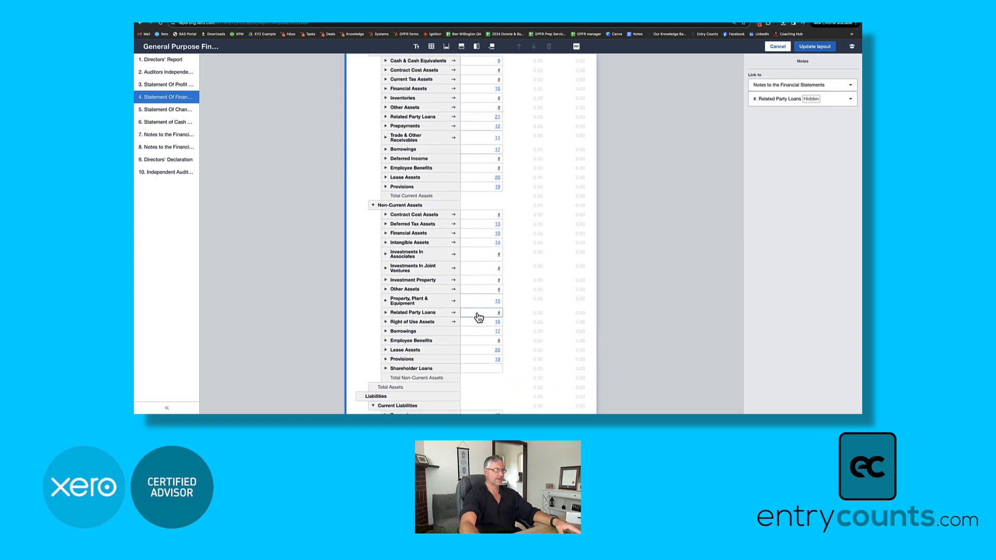
left_click(835, 103)
scroll(773, 286, "down", 5)
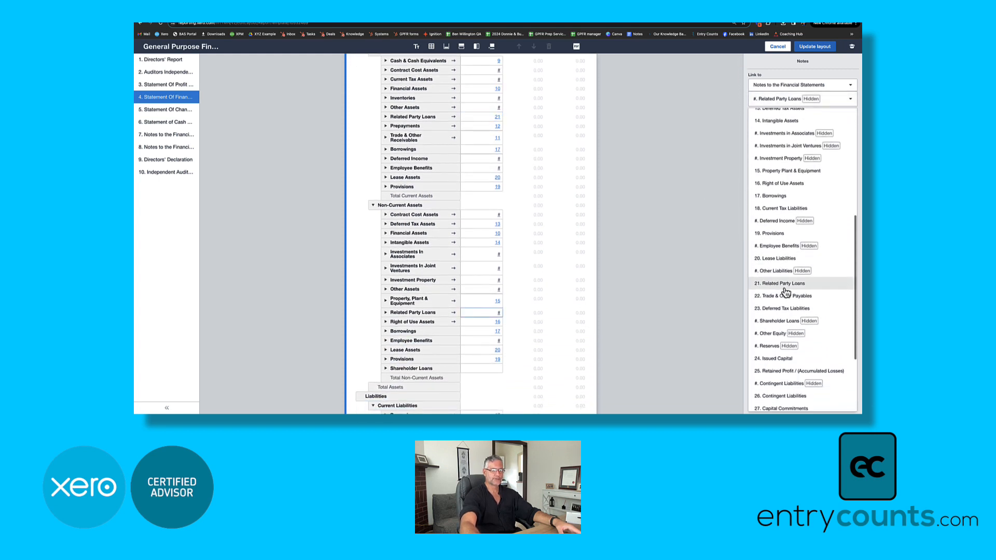
left_click(782, 284)
left_click(815, 46)
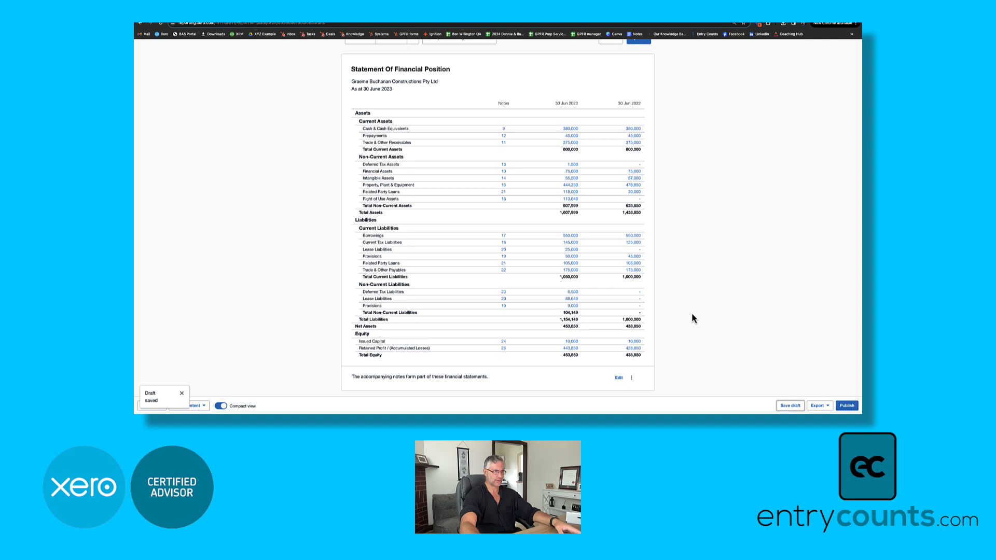
- Open report 3, Statement Of Profit Or Loss And Other Comprehensive Income, and check the net profit before income tax
scroll(691, 318, "up", 5)
left_click(423, 105)
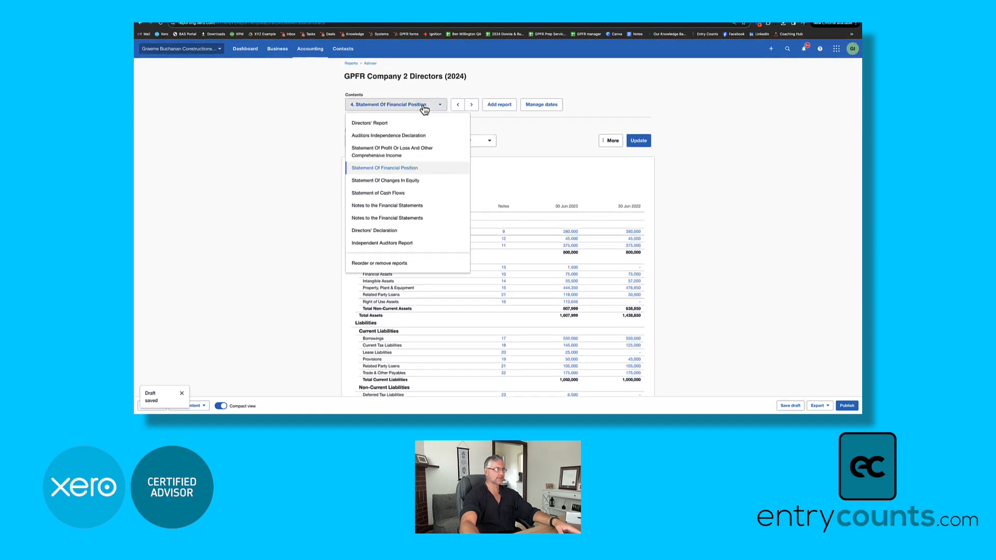
left_click(387, 157)
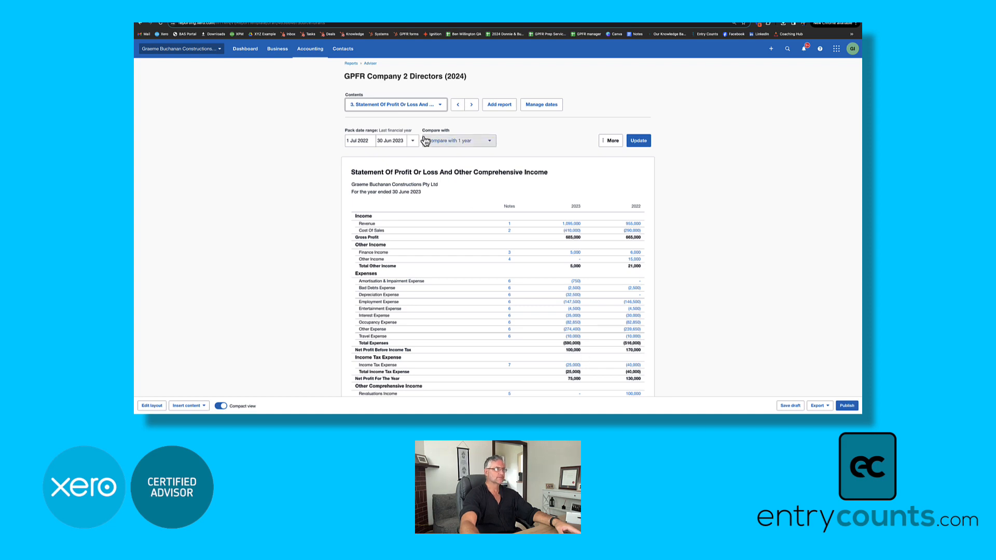
- Open report 8, Notes to the Financial Statements, and enter 100,000 as the 2023 As Per The Accounts profit under Tax Expense
left_click(402, 107)
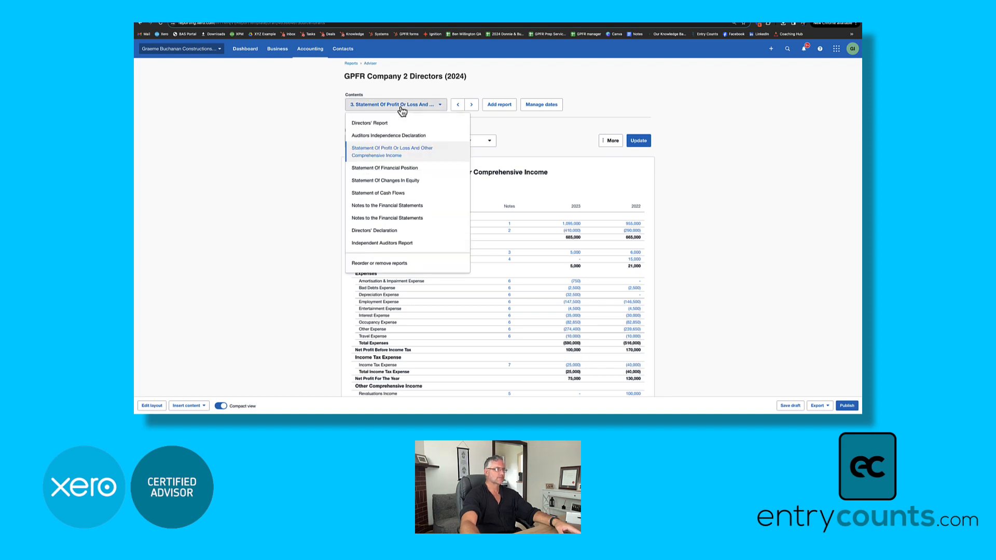
left_click(413, 218)
scroll(677, 298, "down", 6)
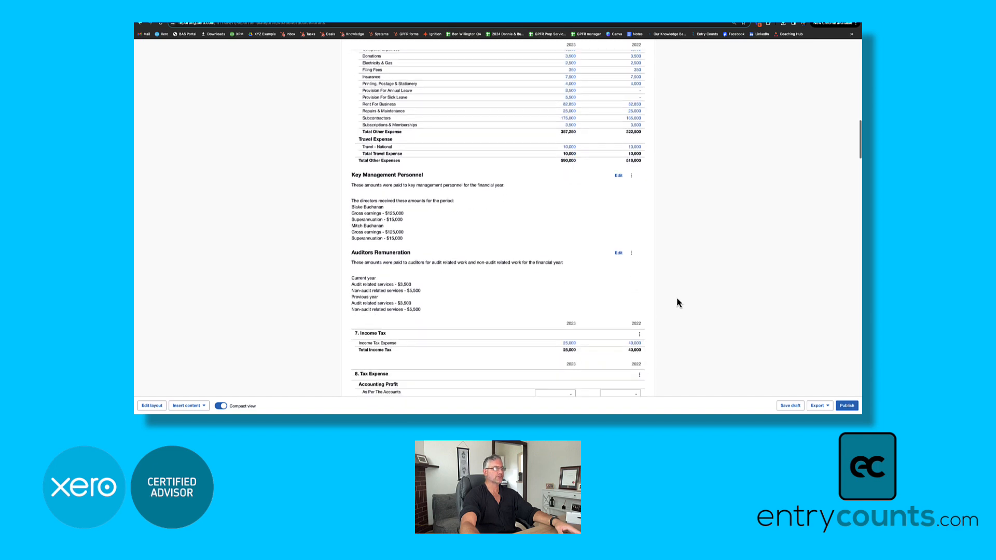
scroll(676, 298, "down", 2)
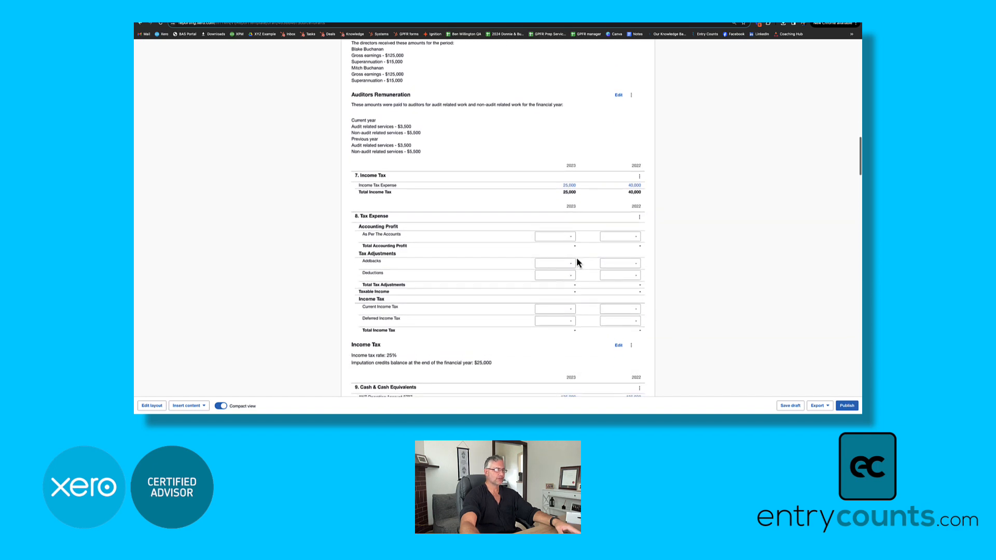
left_click(546, 237)
type("100000")
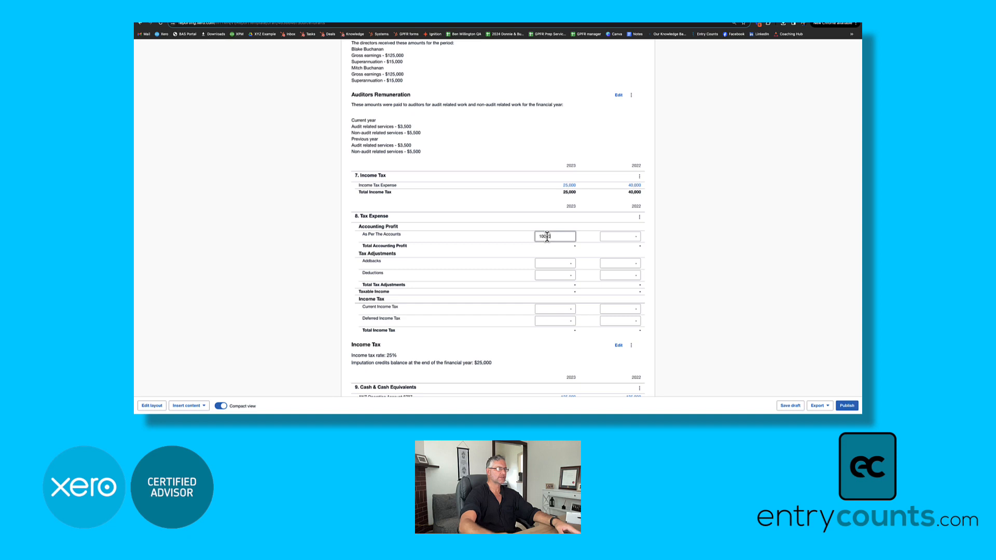
left_click(702, 310)
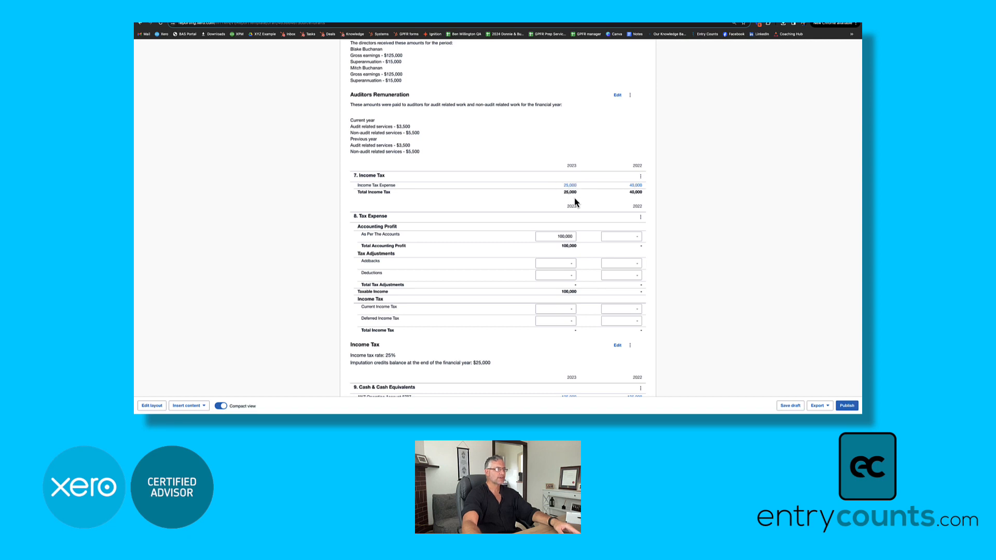
- Set the 2023 Current Income Tax amount in the Tax Expense note to 25,000
left_click(565, 309)
type("25")
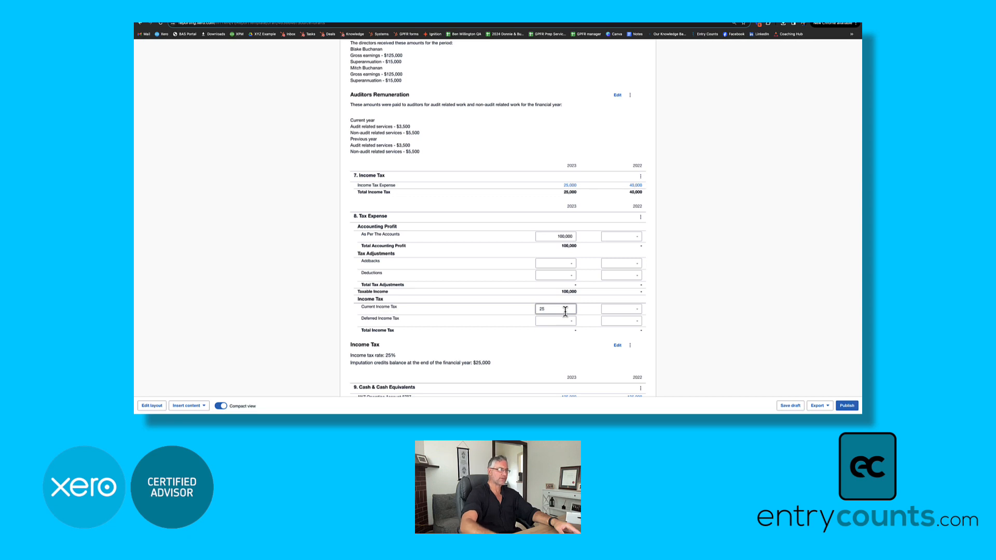
type(",000")
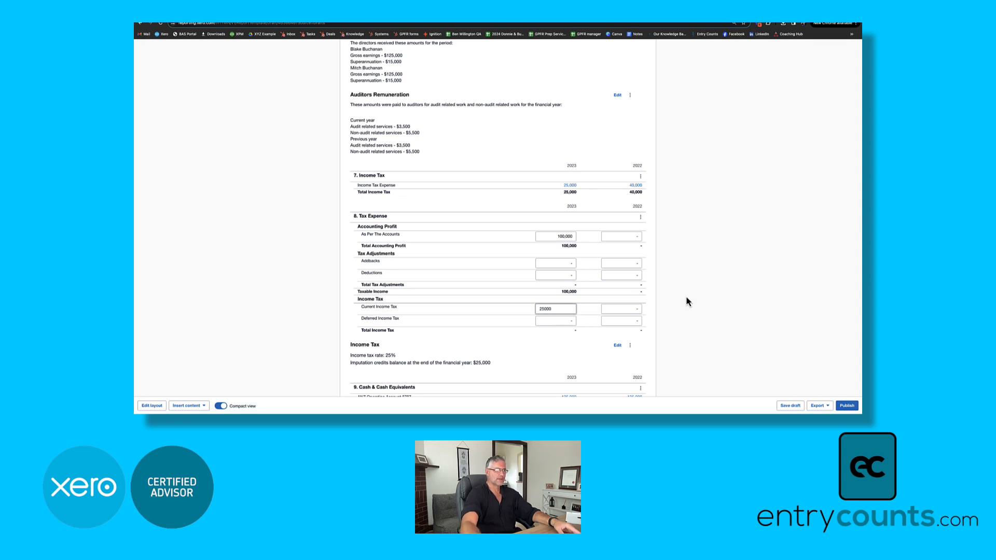
left_click(703, 301)
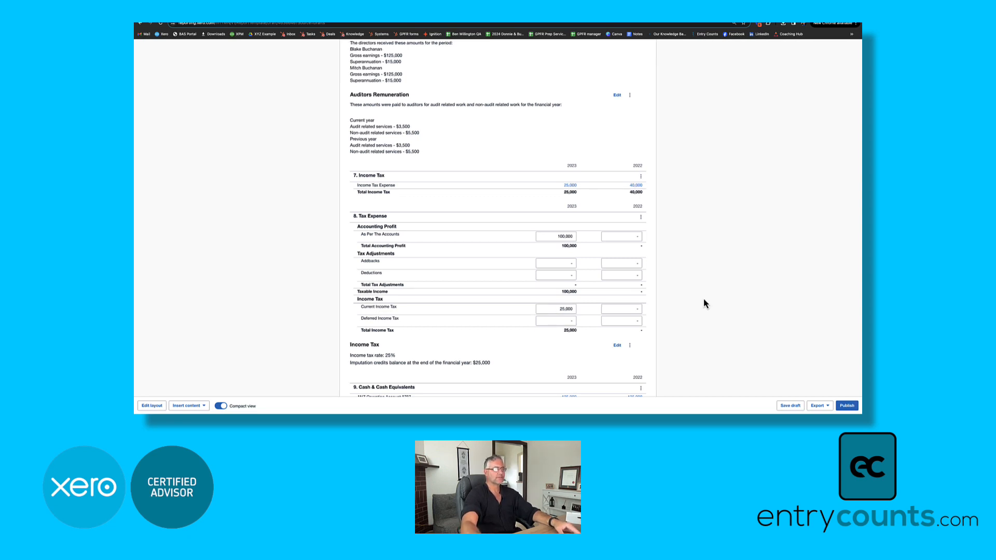
- Try a 2023 Addbacks amount of 50,000 under Tax Adjustments in the Tax Expense note
left_click(562, 264)
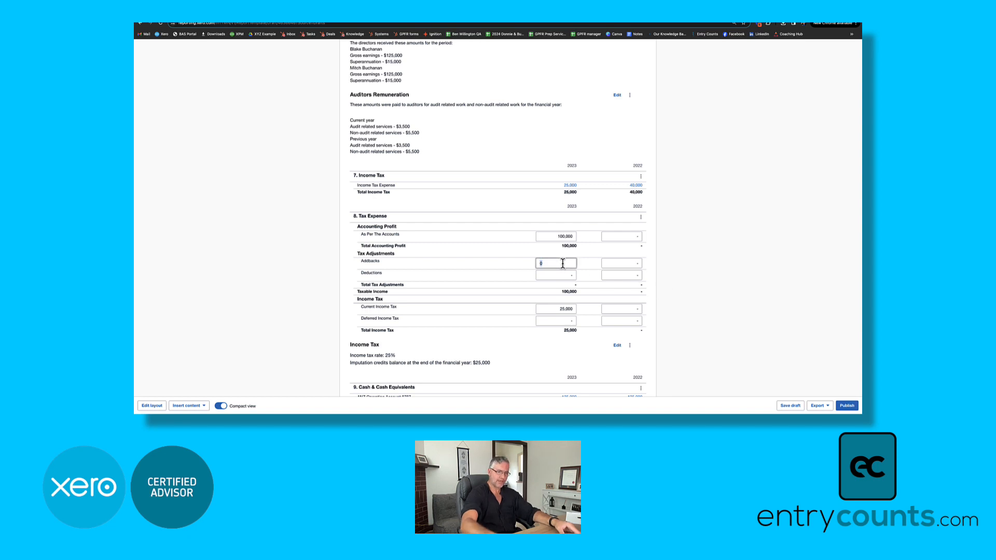
type("50,0")
type("0000")
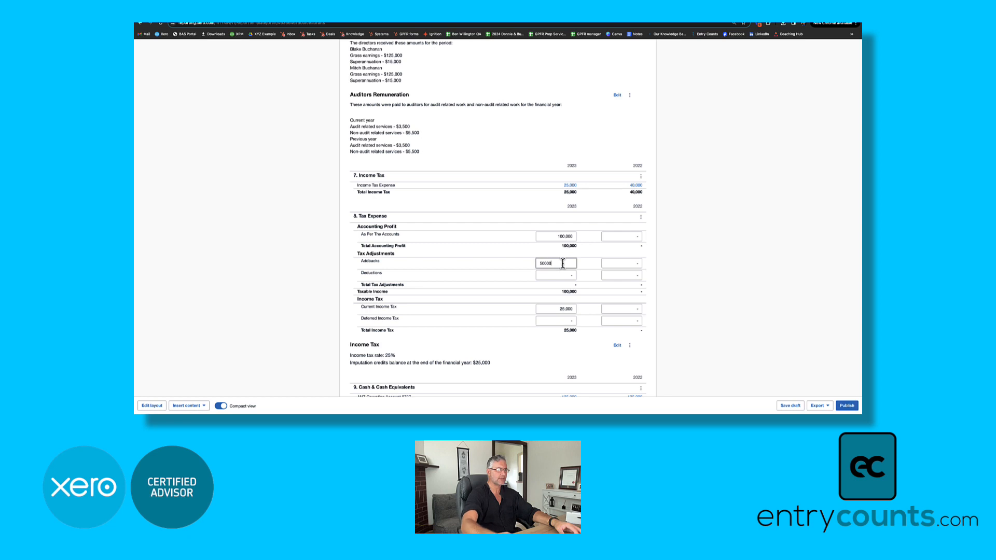
left_click(711, 283)
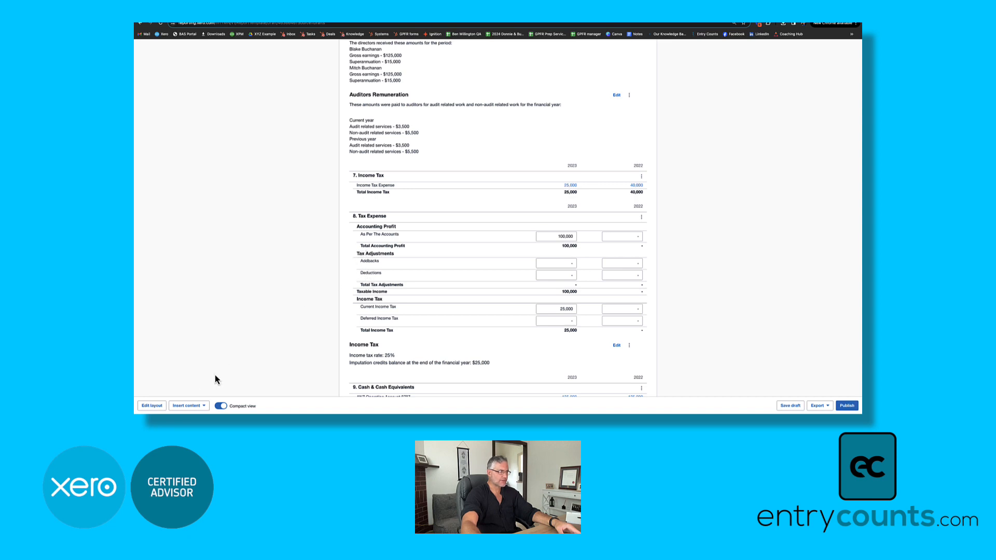
- Collapse the Accounting Profit and Tax Adjustments groups of the Tax Expense note in the report 8 layout and apply the layout
left_click(152, 408)
scroll(383, 239, "up", 5)
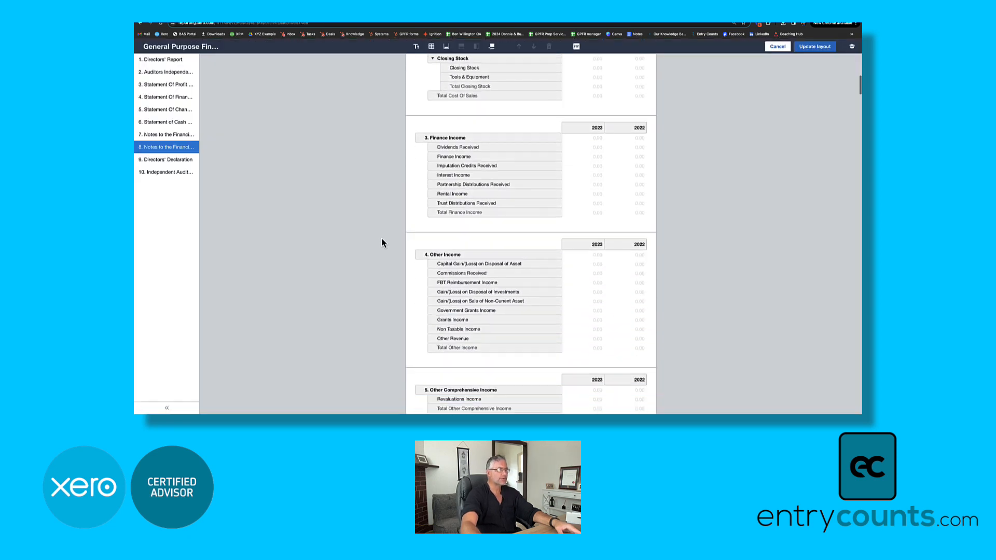
scroll(398, 244, "down", 15)
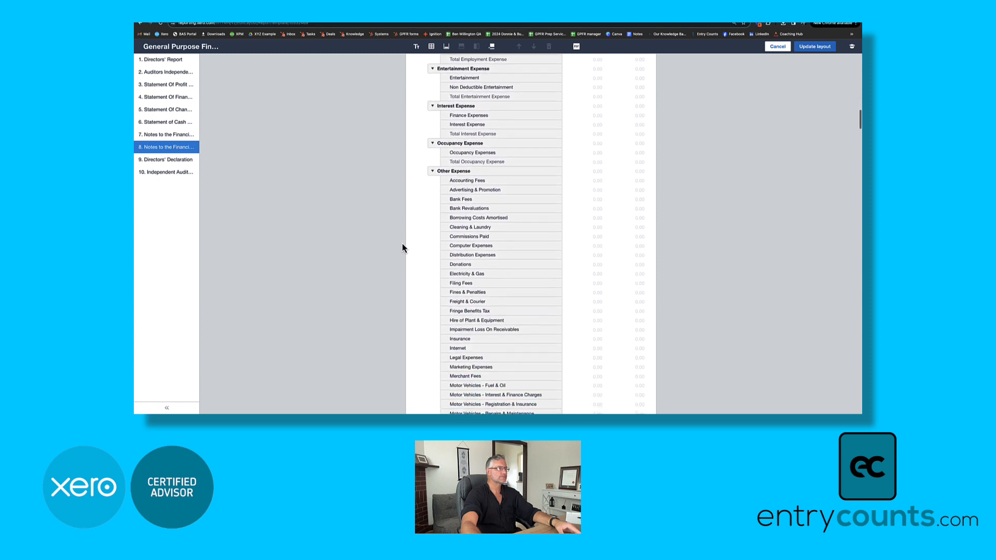
scroll(403, 248, "down", 15)
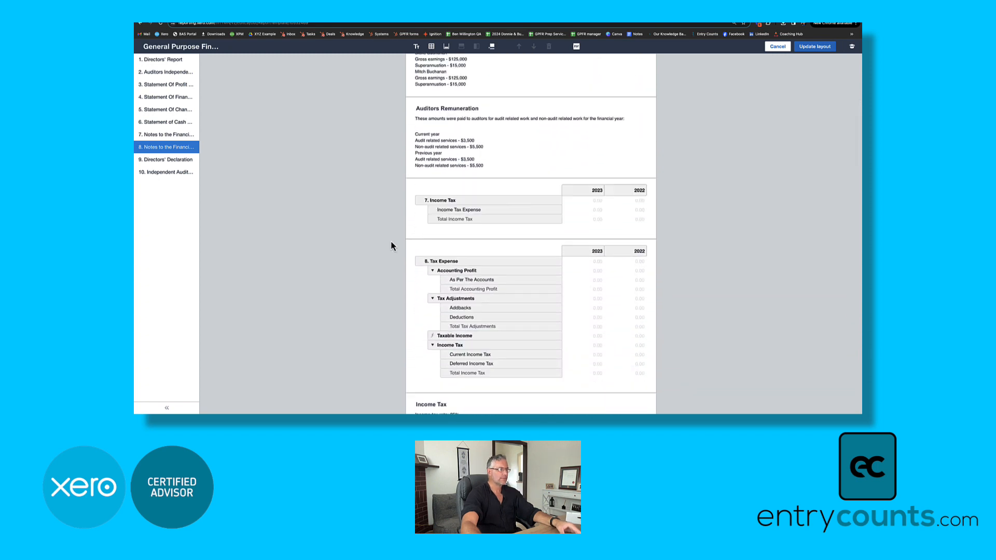
left_click(434, 273)
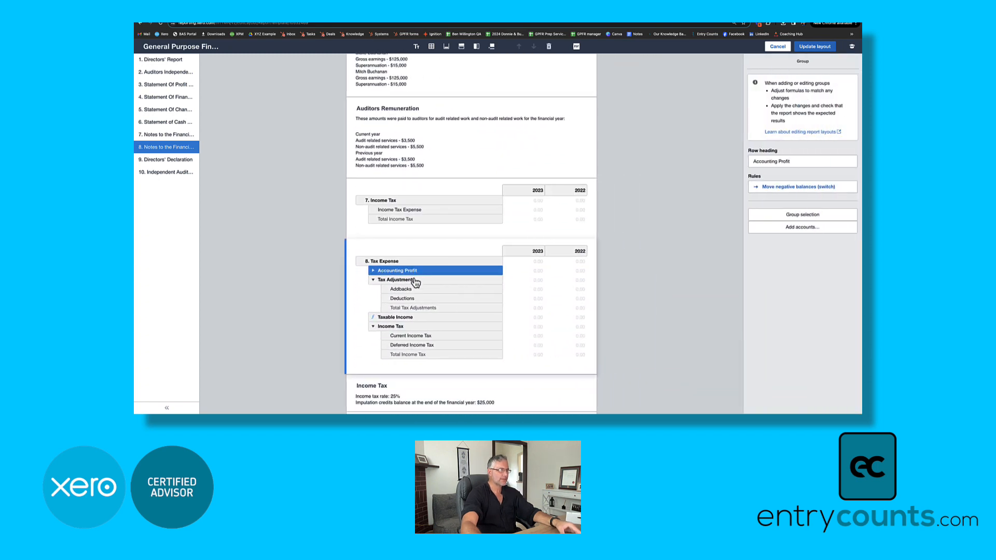
left_click(373, 280)
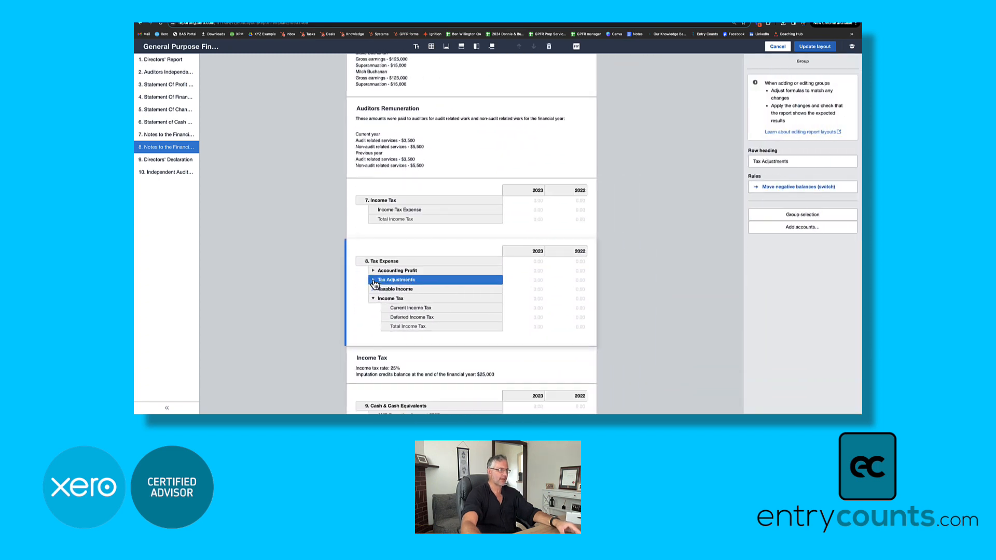
left_click(810, 49)
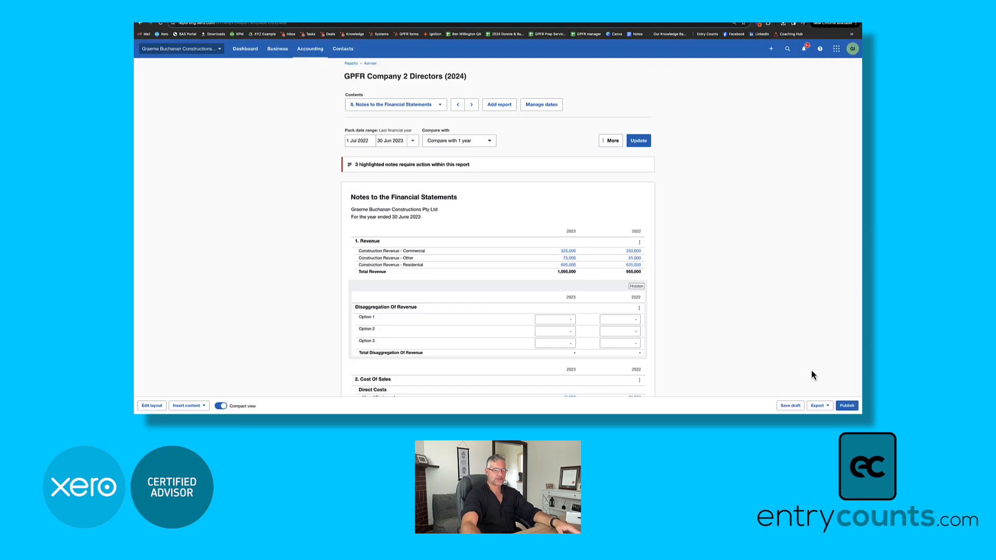
- Open the pack's publish settings and try deleting the Auditors Independence Declaration and Independent Auditors Report from the contents
left_click(846, 406)
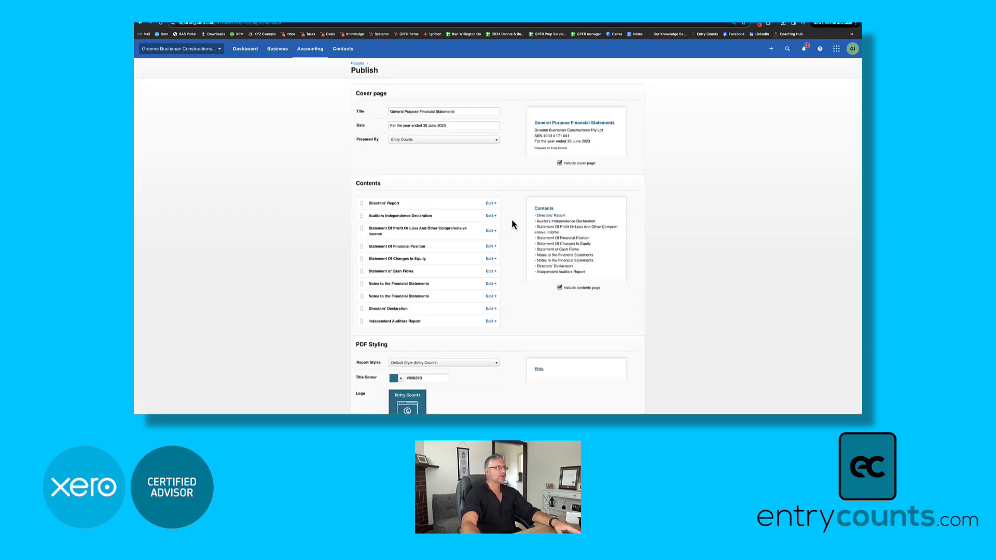
left_click(492, 216)
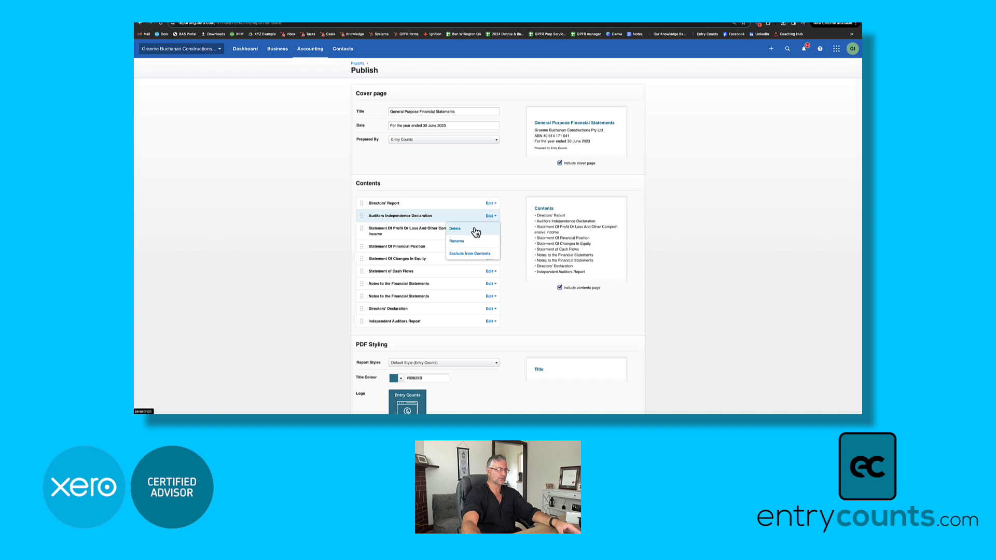
left_click(476, 229)
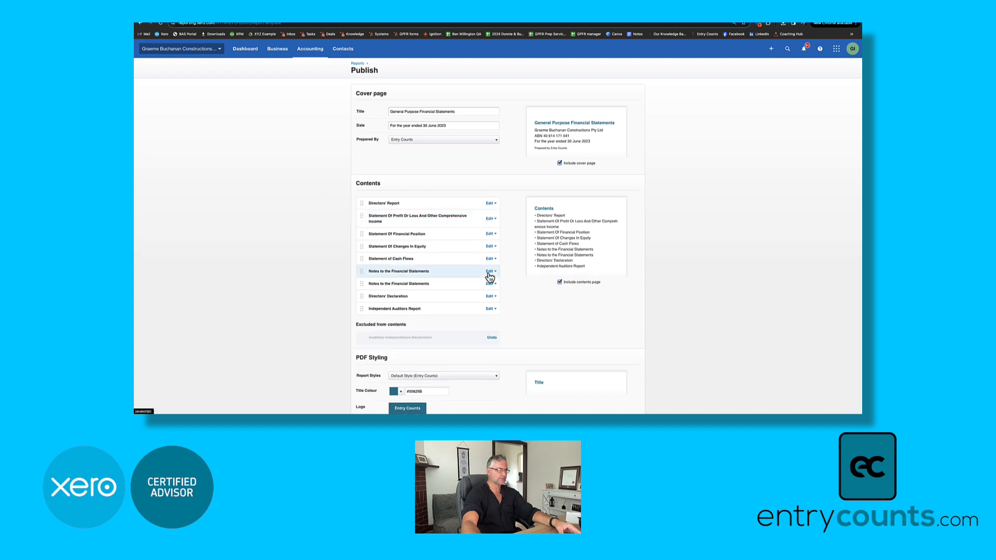
left_click(495, 308)
left_click(470, 324)
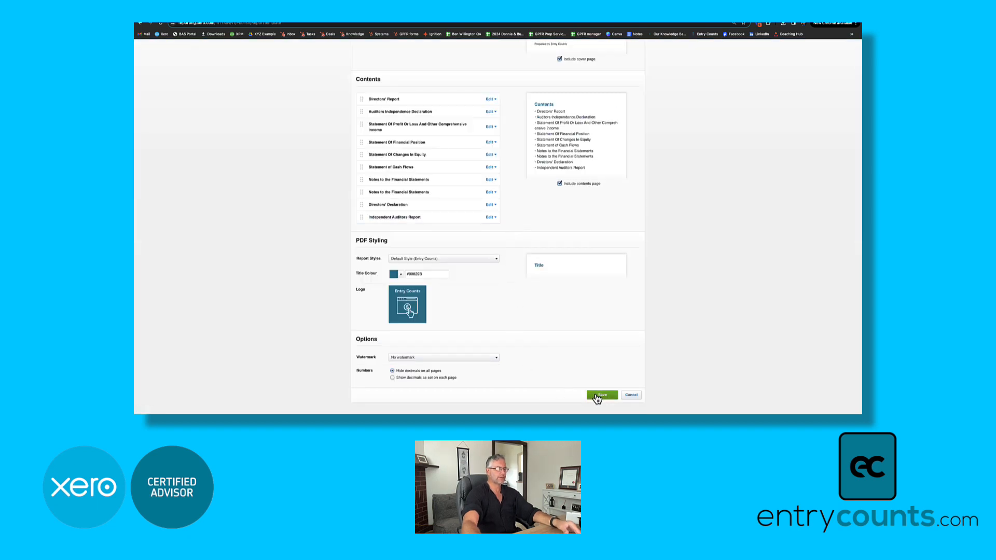
- Save the publish settings of the report pack with decimals hidden on all pages and no watermark
left_click(601, 395)
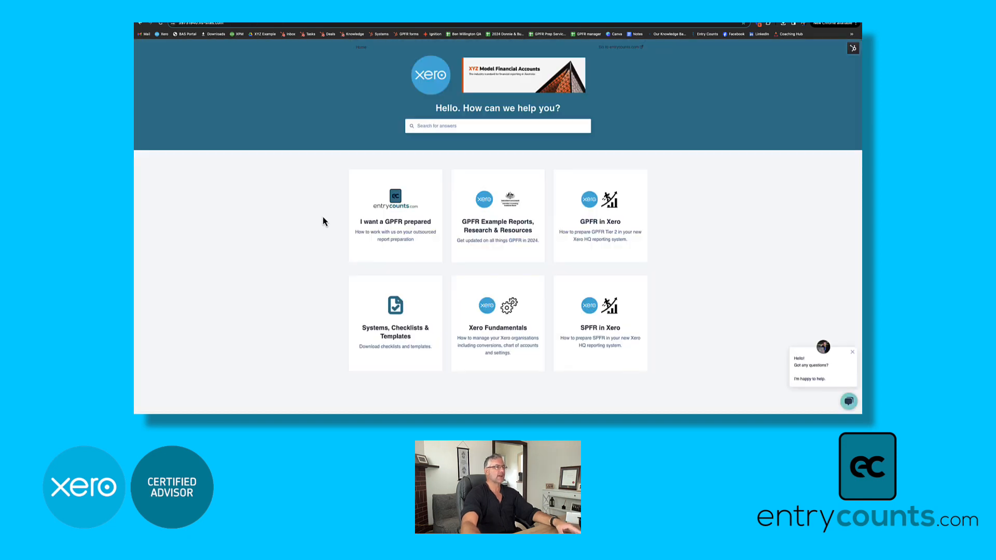
- Switch to the Entry Counts knowledge base and open the Large Pty Limited - Entry Counts PDF from the full GPFR example list
left_click(490, 228)
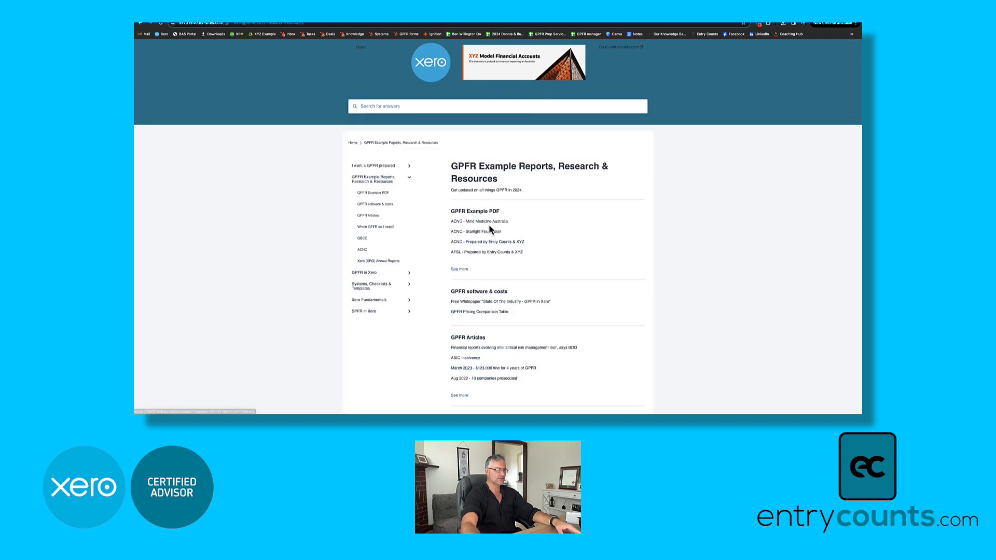
left_click(459, 269)
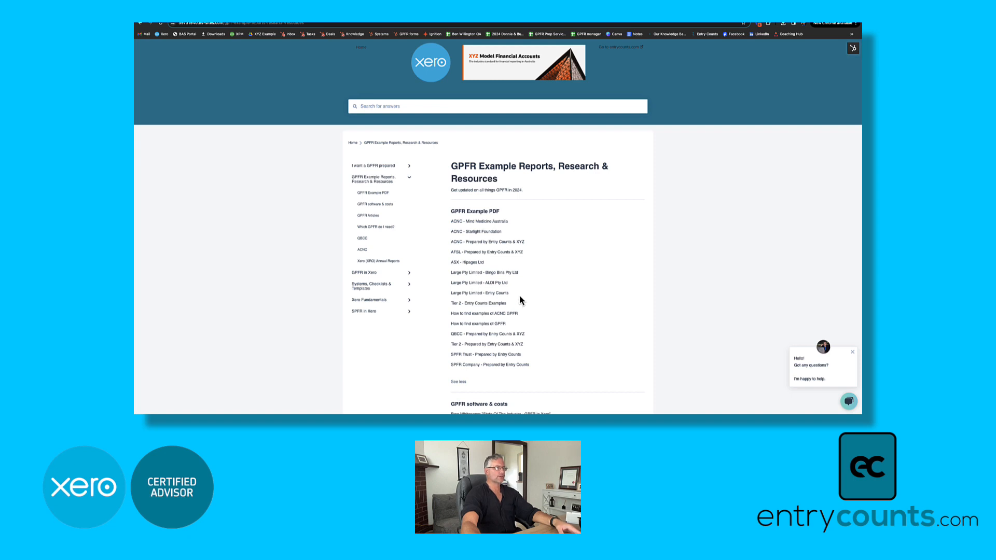
left_click(493, 293)
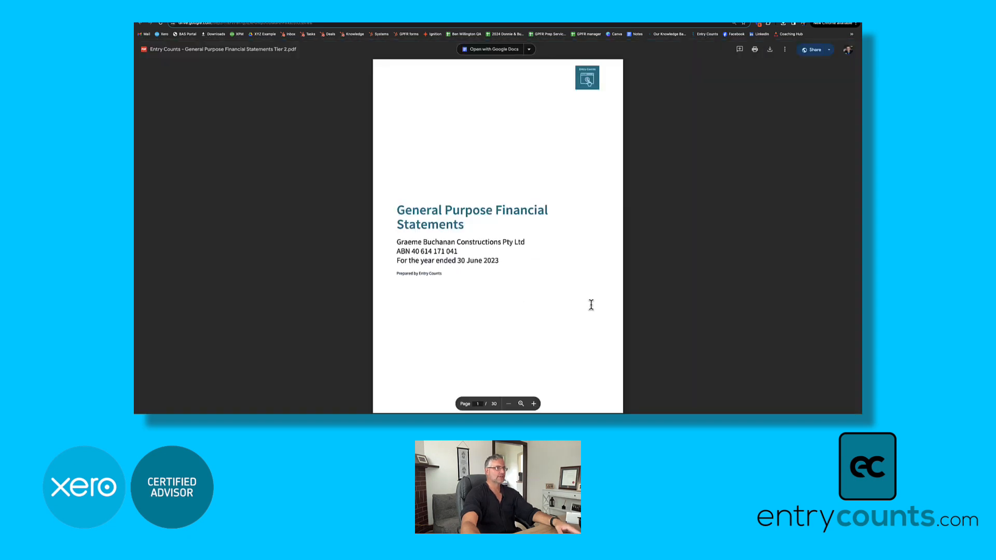
- Review the example General Purpose Financial Statements Tier 2 PDF from the contents page through to the Independent Auditors Report's signature page
scroll(590, 304, "down", 5)
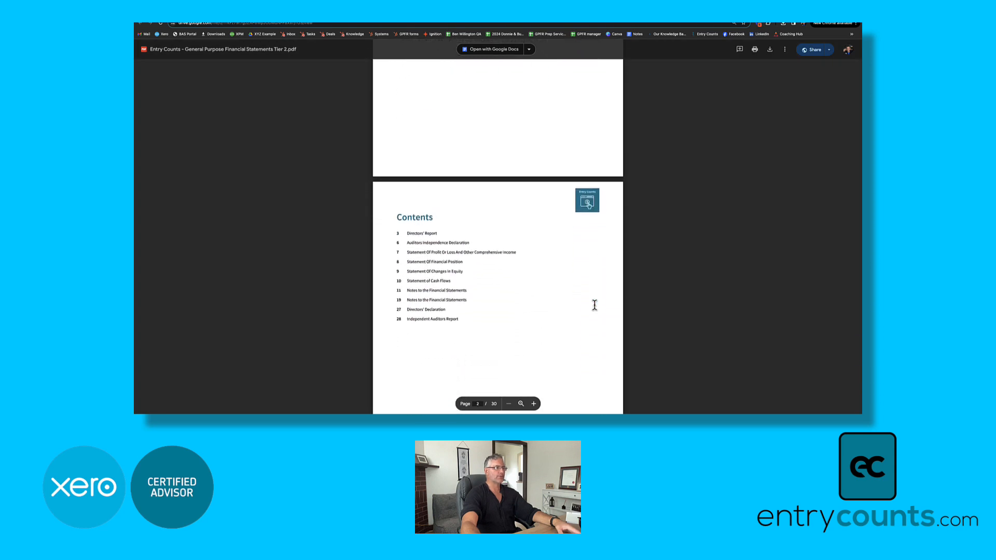
scroll(594, 305, "down", 6)
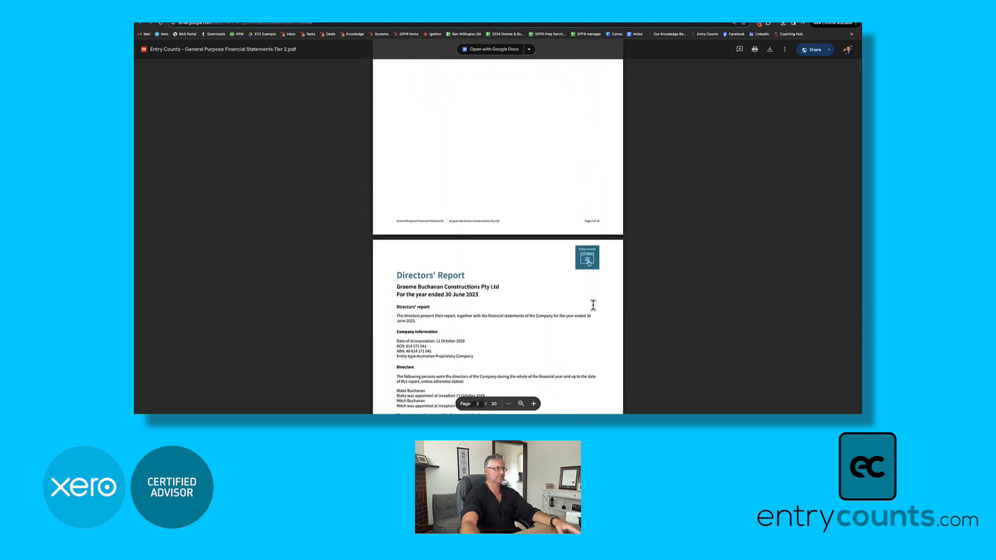
scroll(593, 305, "down", 6)
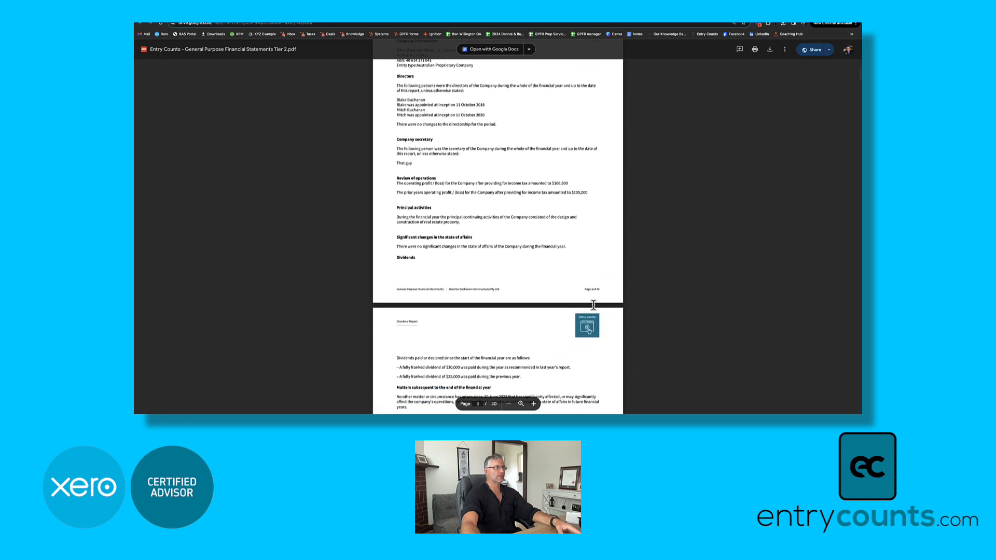
scroll(593, 305, "down", 6)
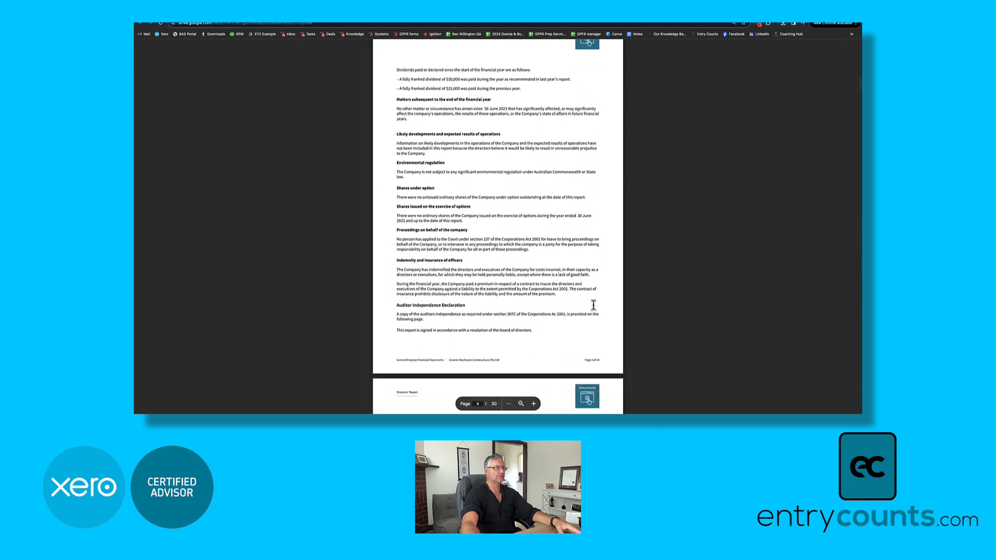
scroll(593, 305, "down", 8)
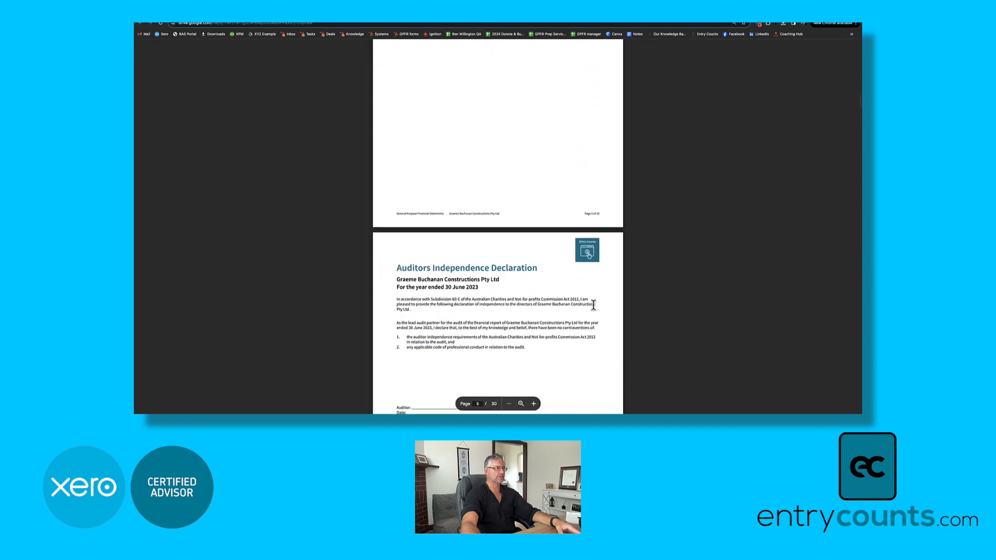
scroll(593, 304, "down", 10)
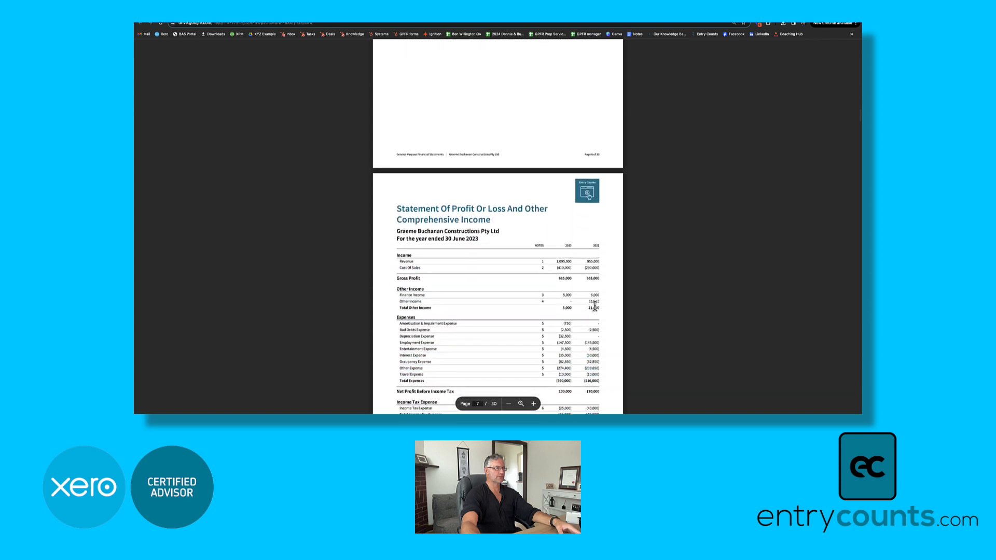
scroll(594, 306, "down", 8)
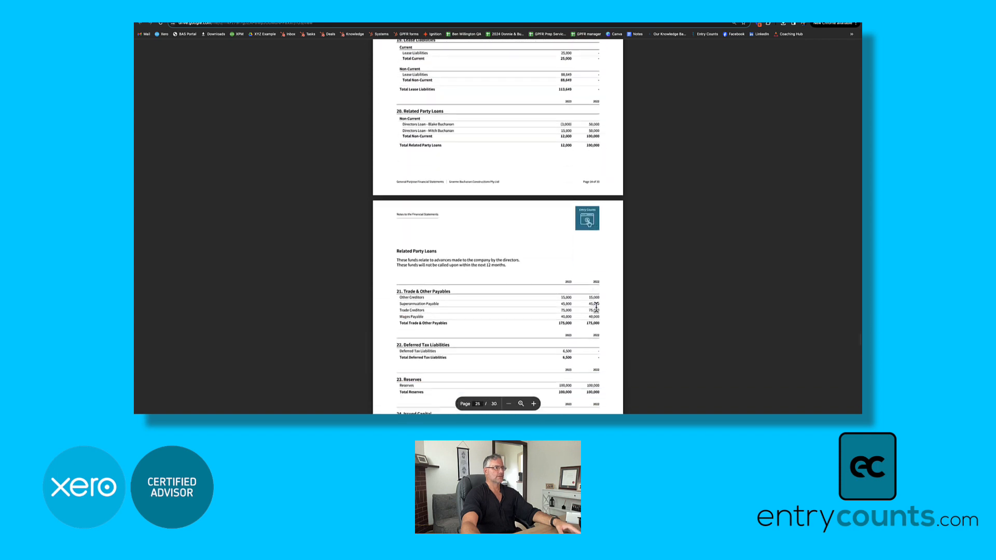
scroll(594, 305, "down", 3)
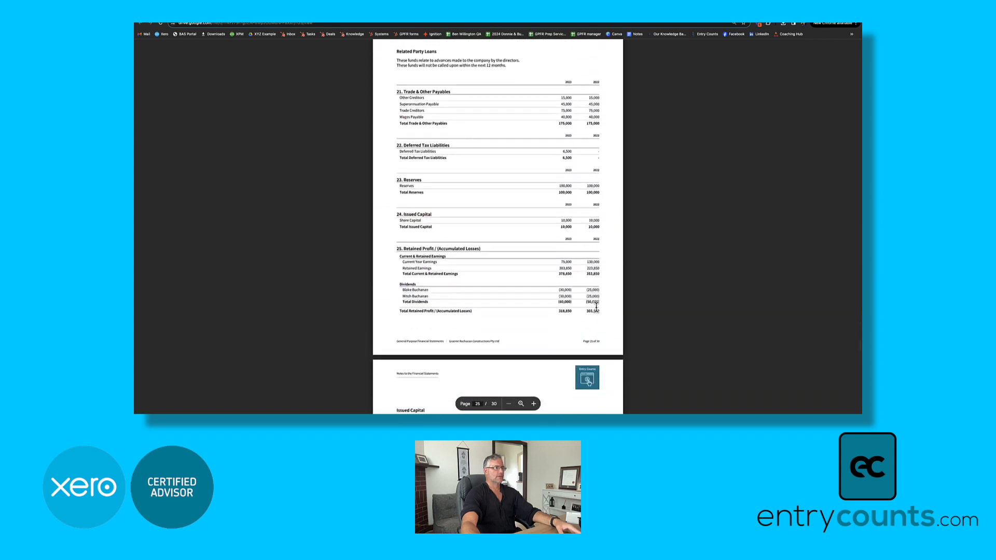
scroll(596, 308, "down", 10)
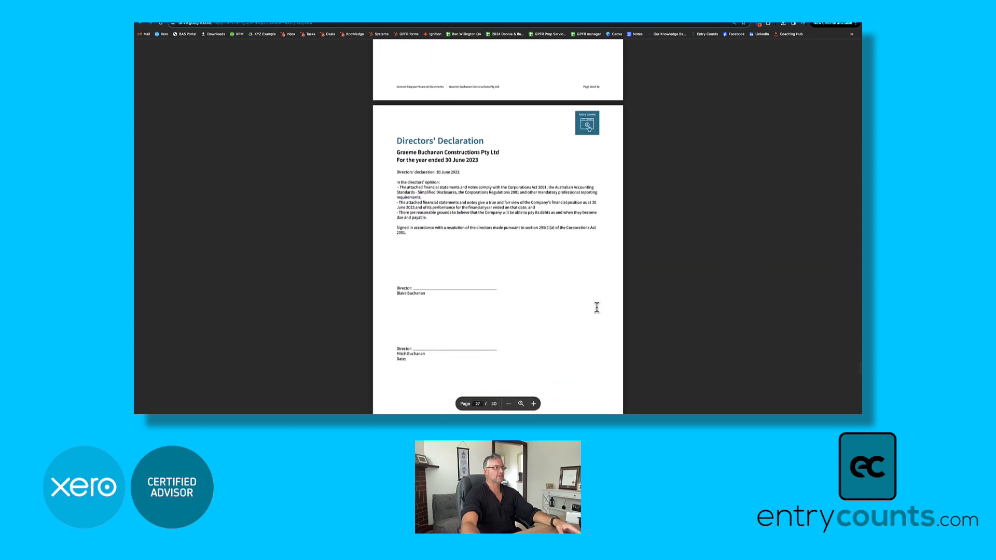
scroll(596, 308, "down", 10)
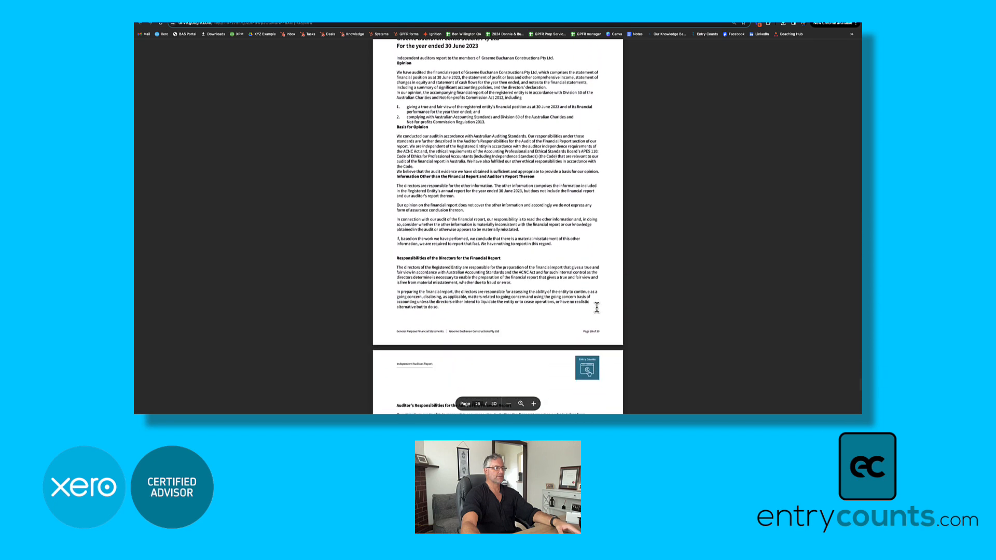
scroll(597, 307, "down", 15)
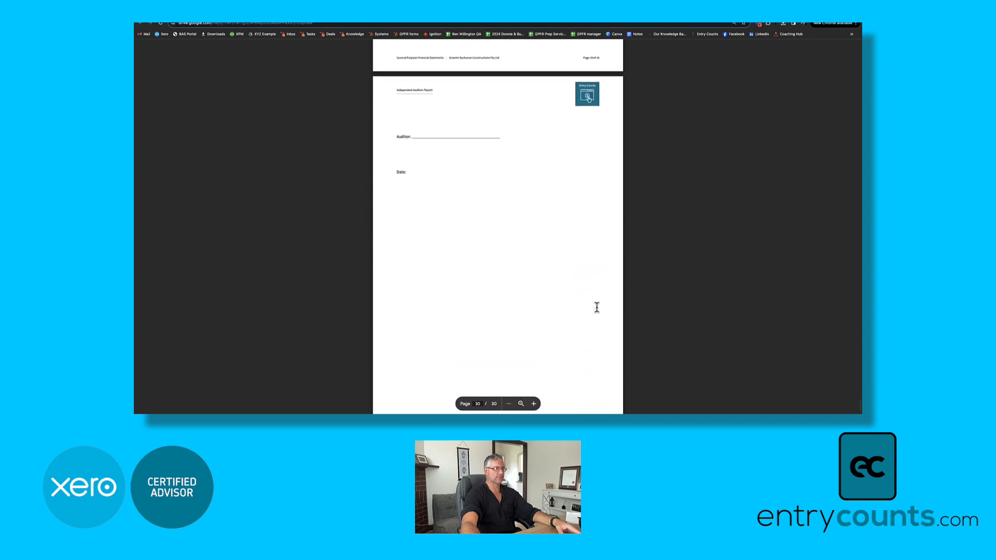
scroll(596, 308, "down", 2)
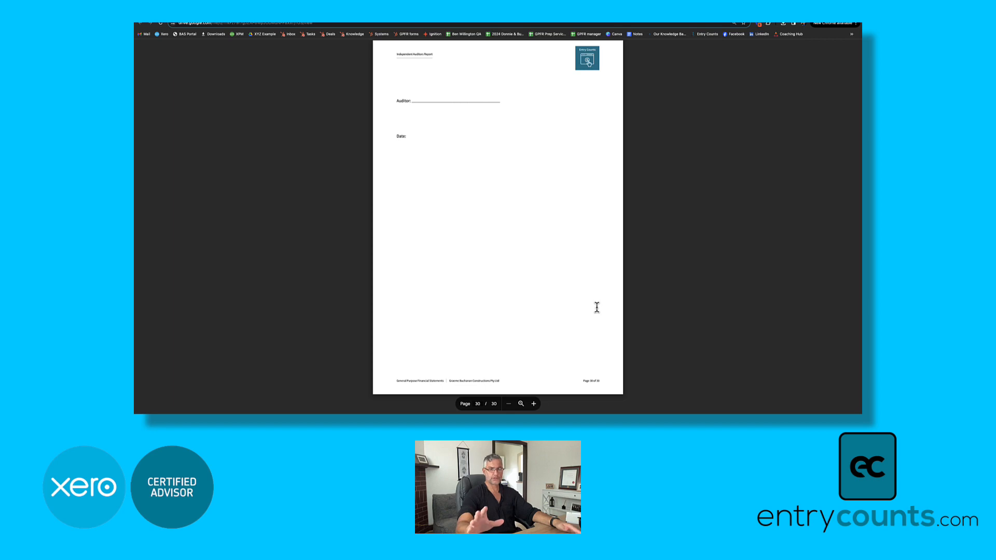